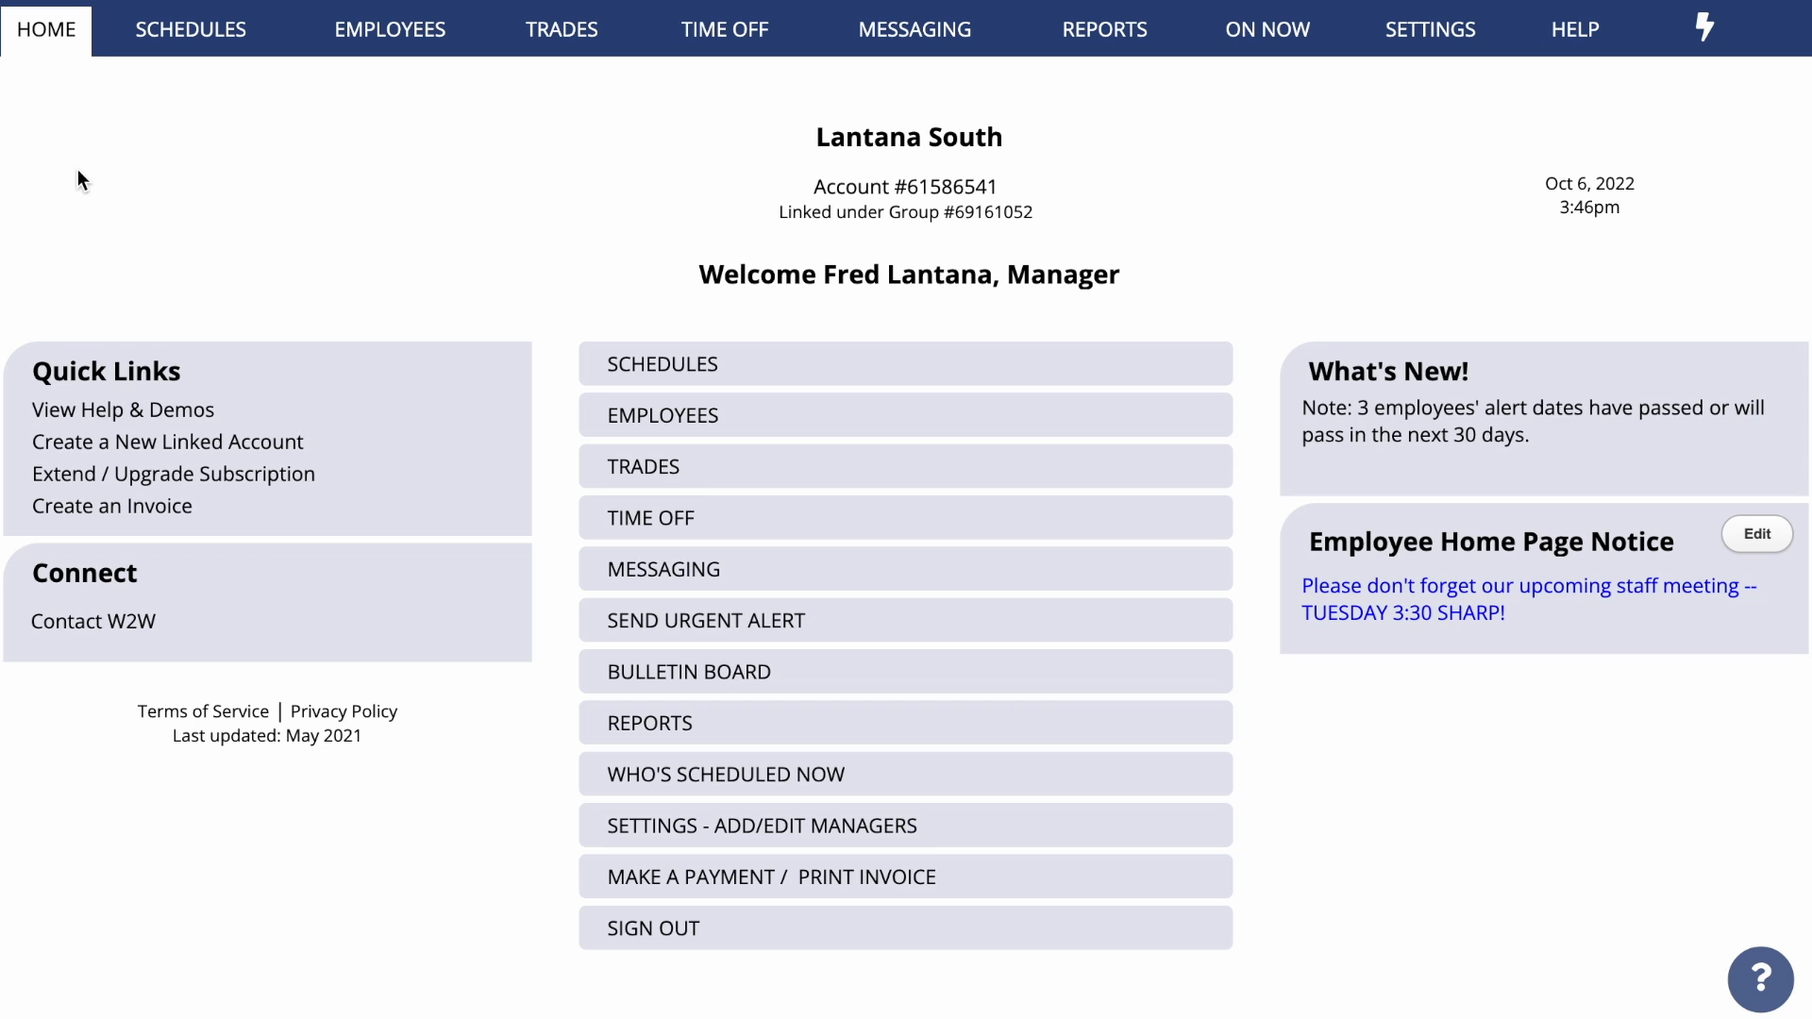
Open the Employee List and check the available position and status filter choices.
mouse_move(387, 33)
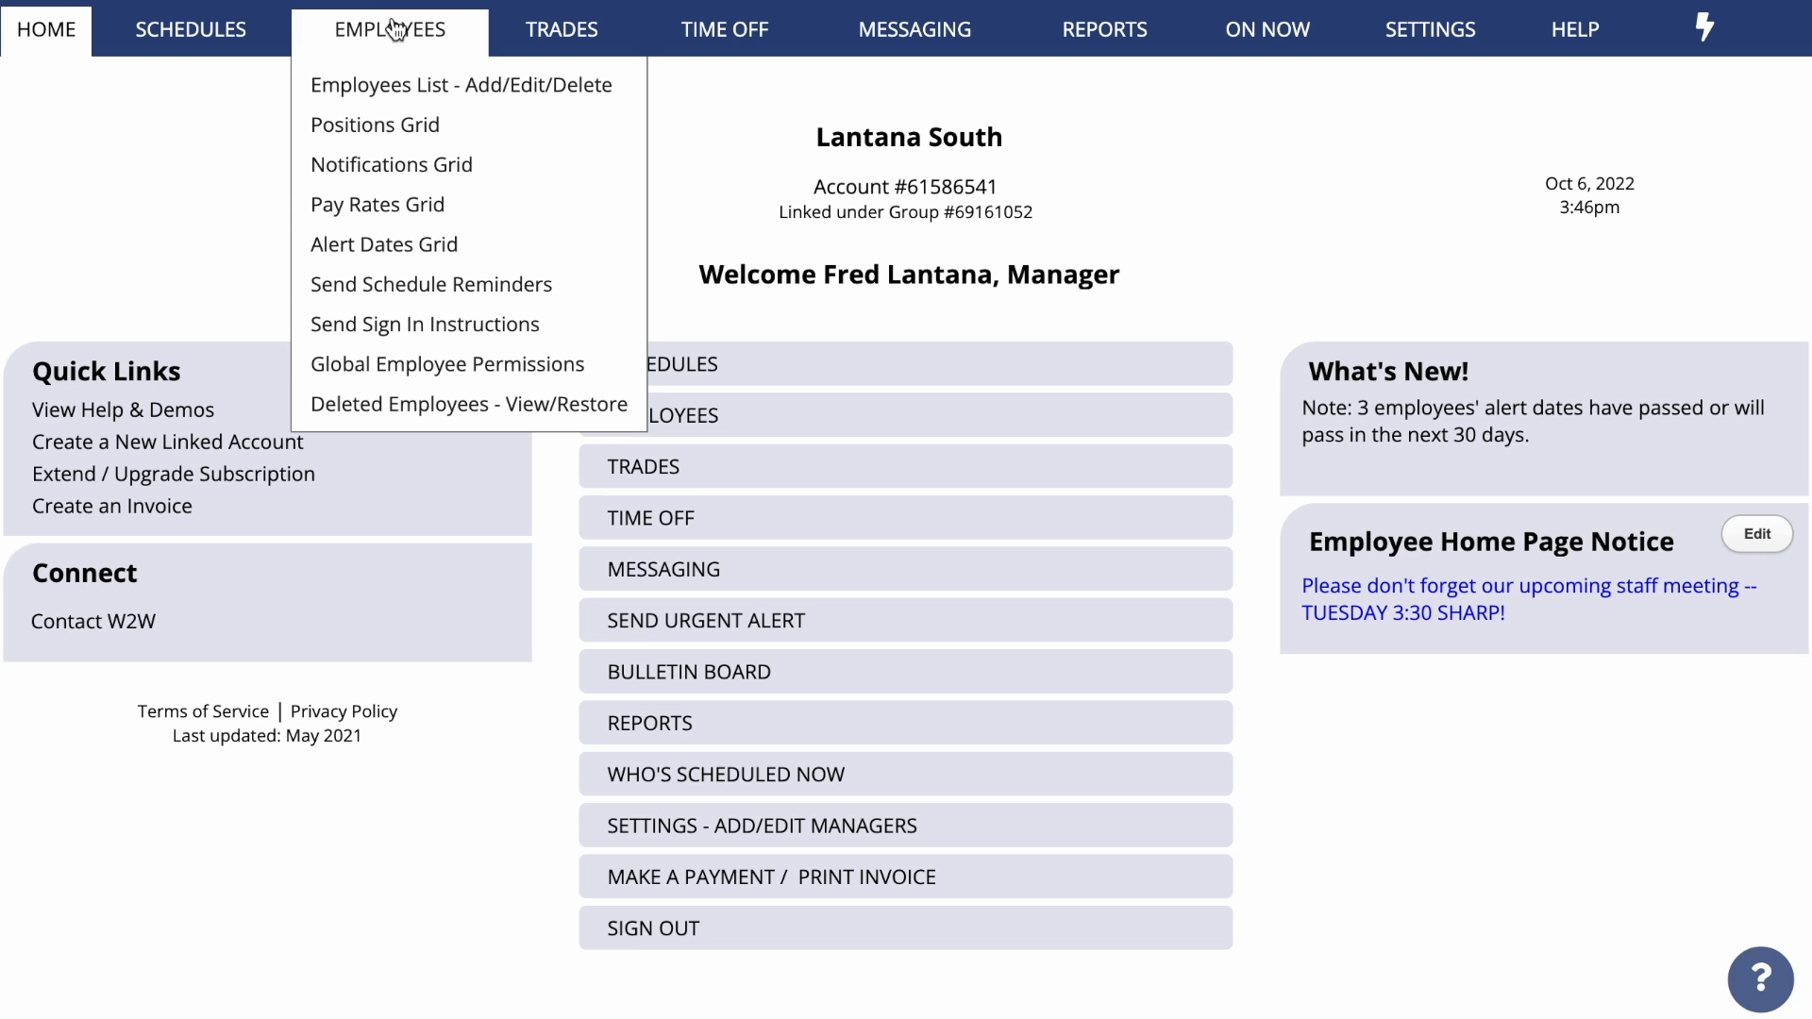
left_click(364, 102)
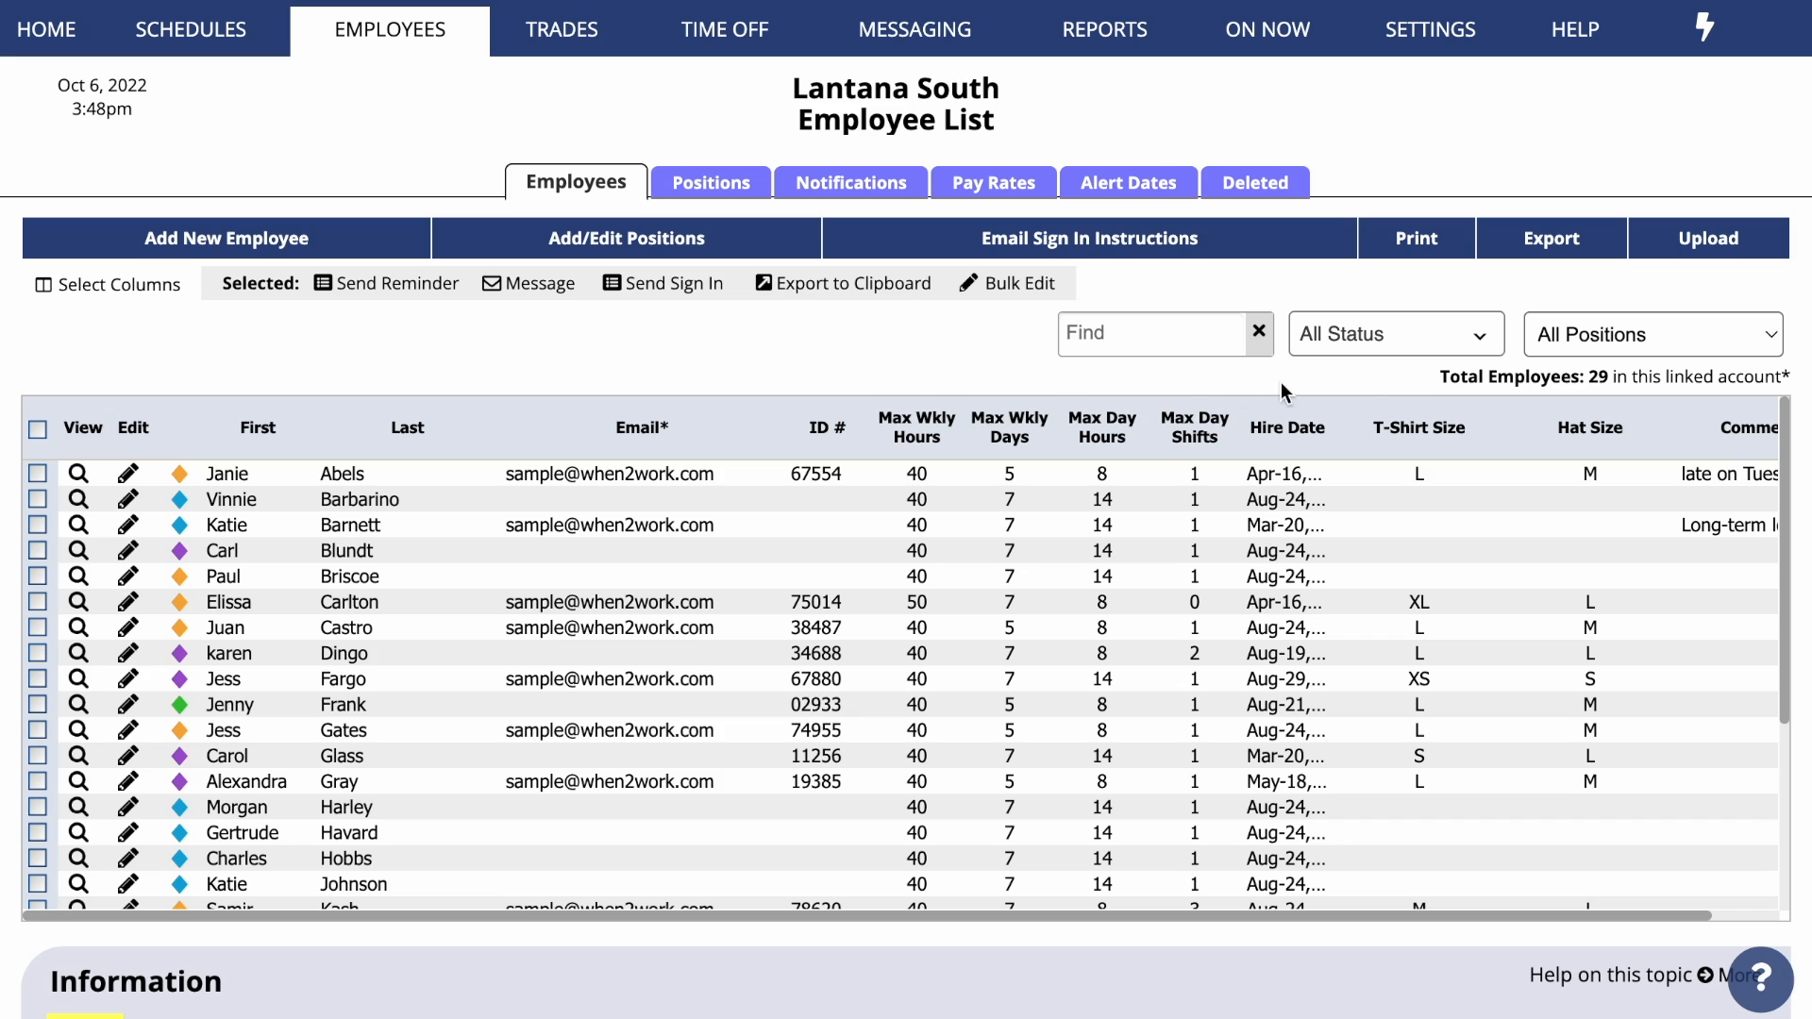
left_click(1621, 342)
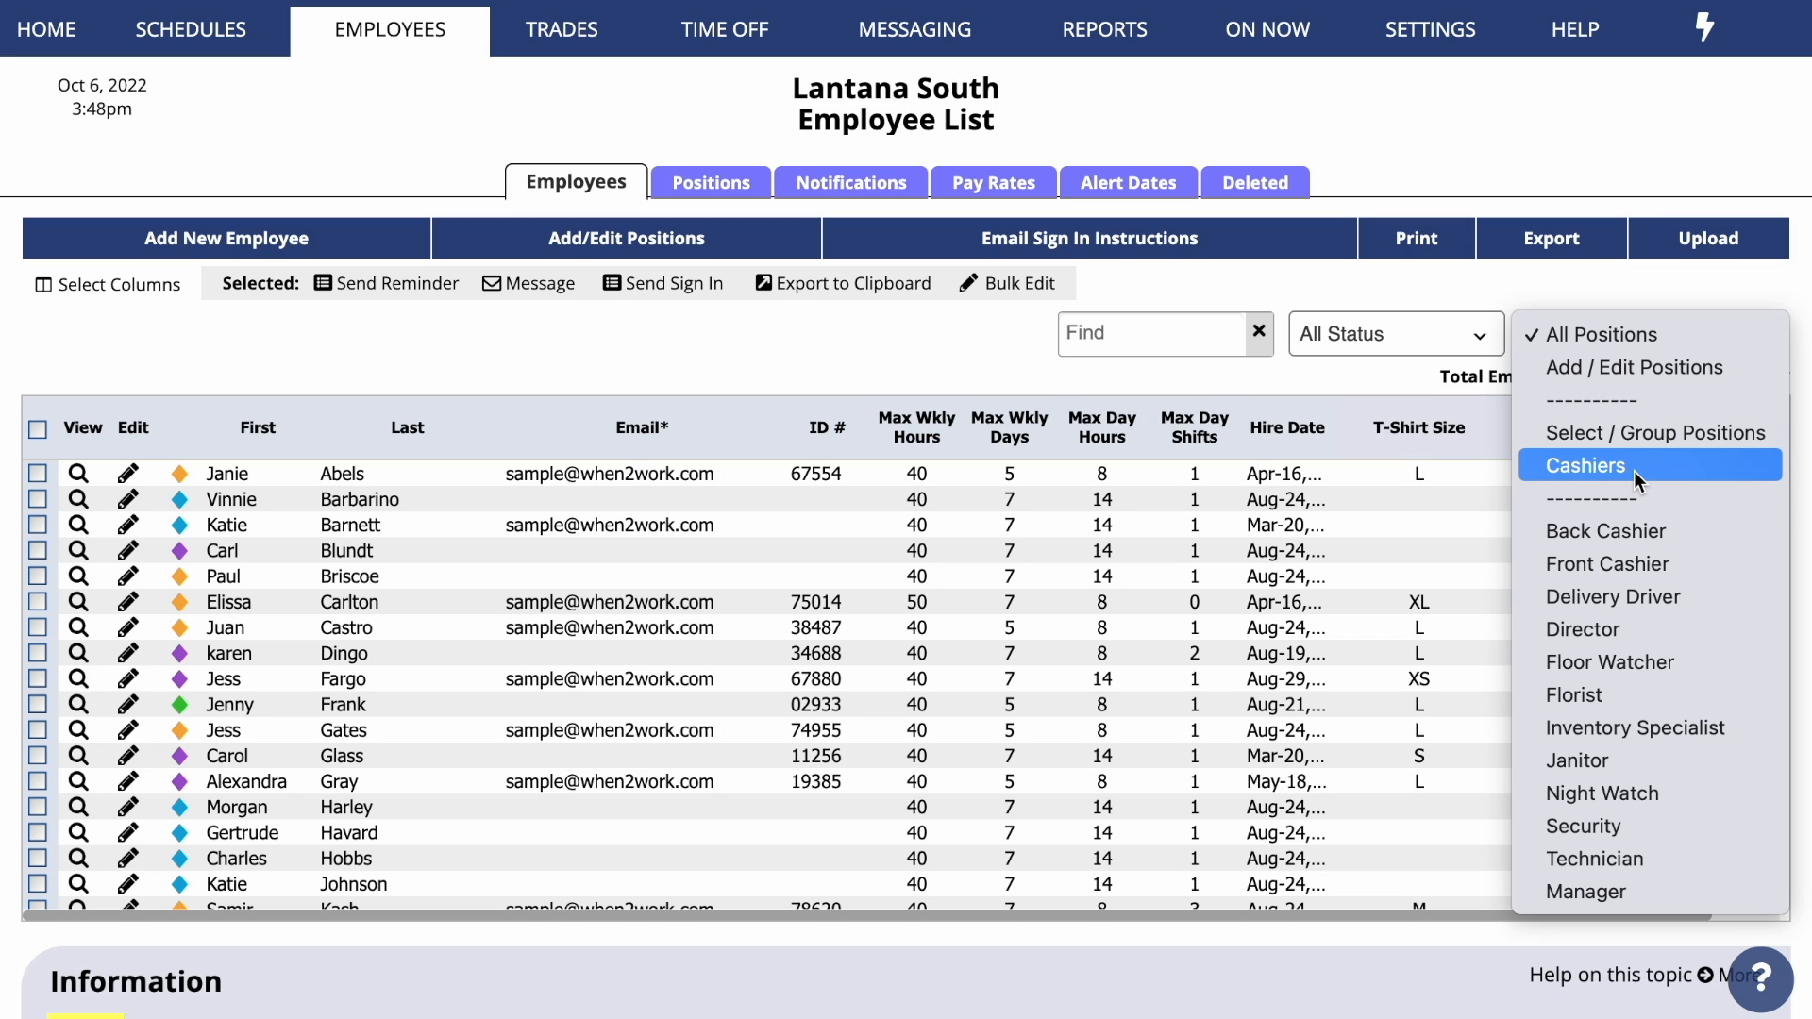
left_click(1409, 349)
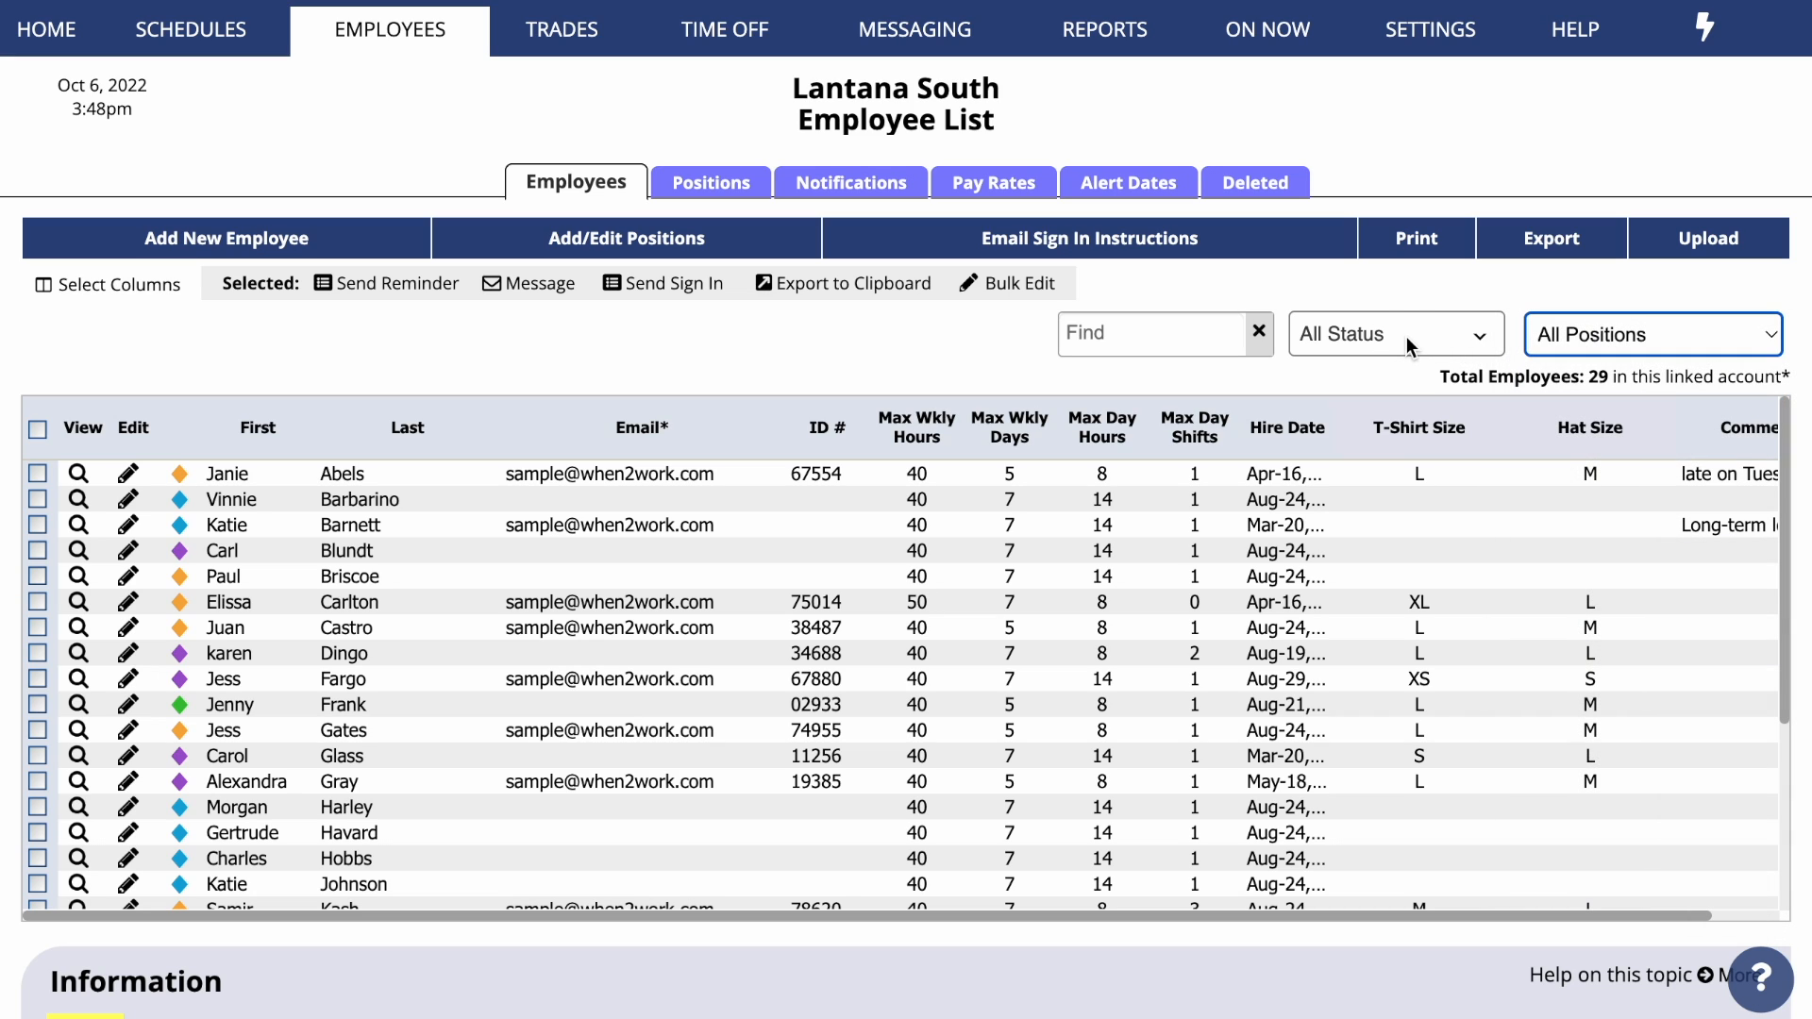
left_click(1408, 347)
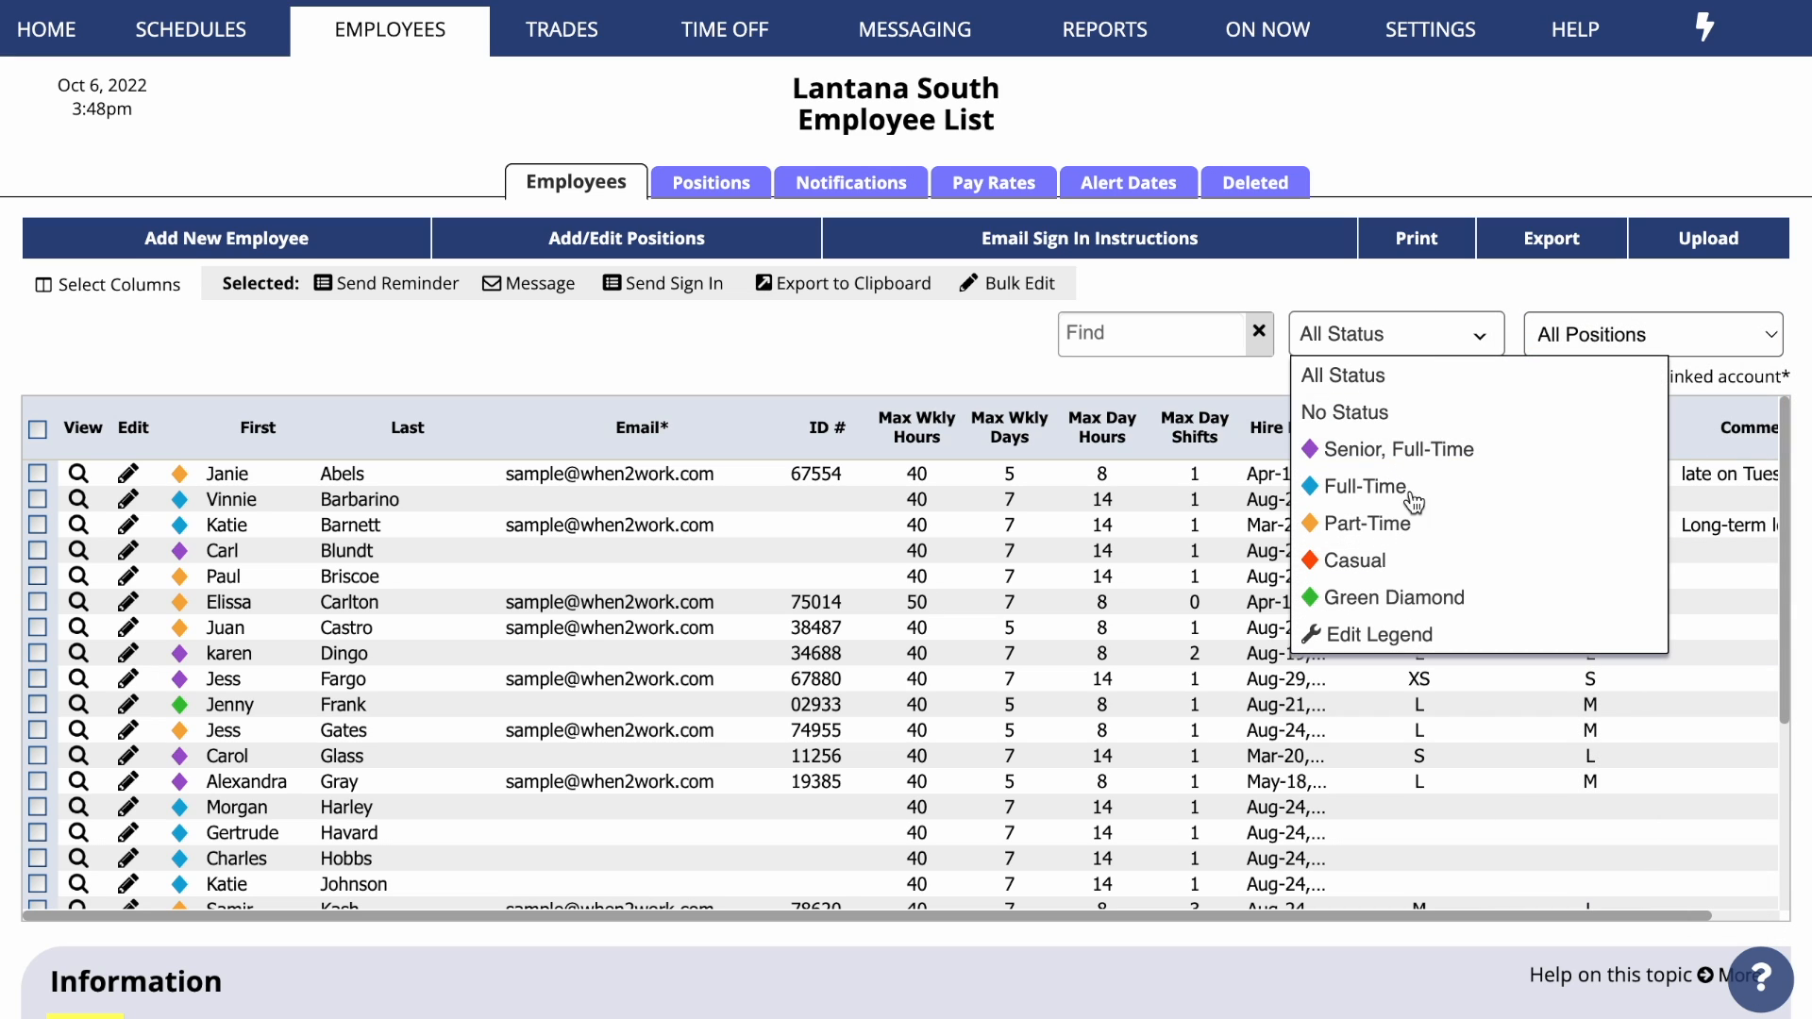
left_click(1352, 143)
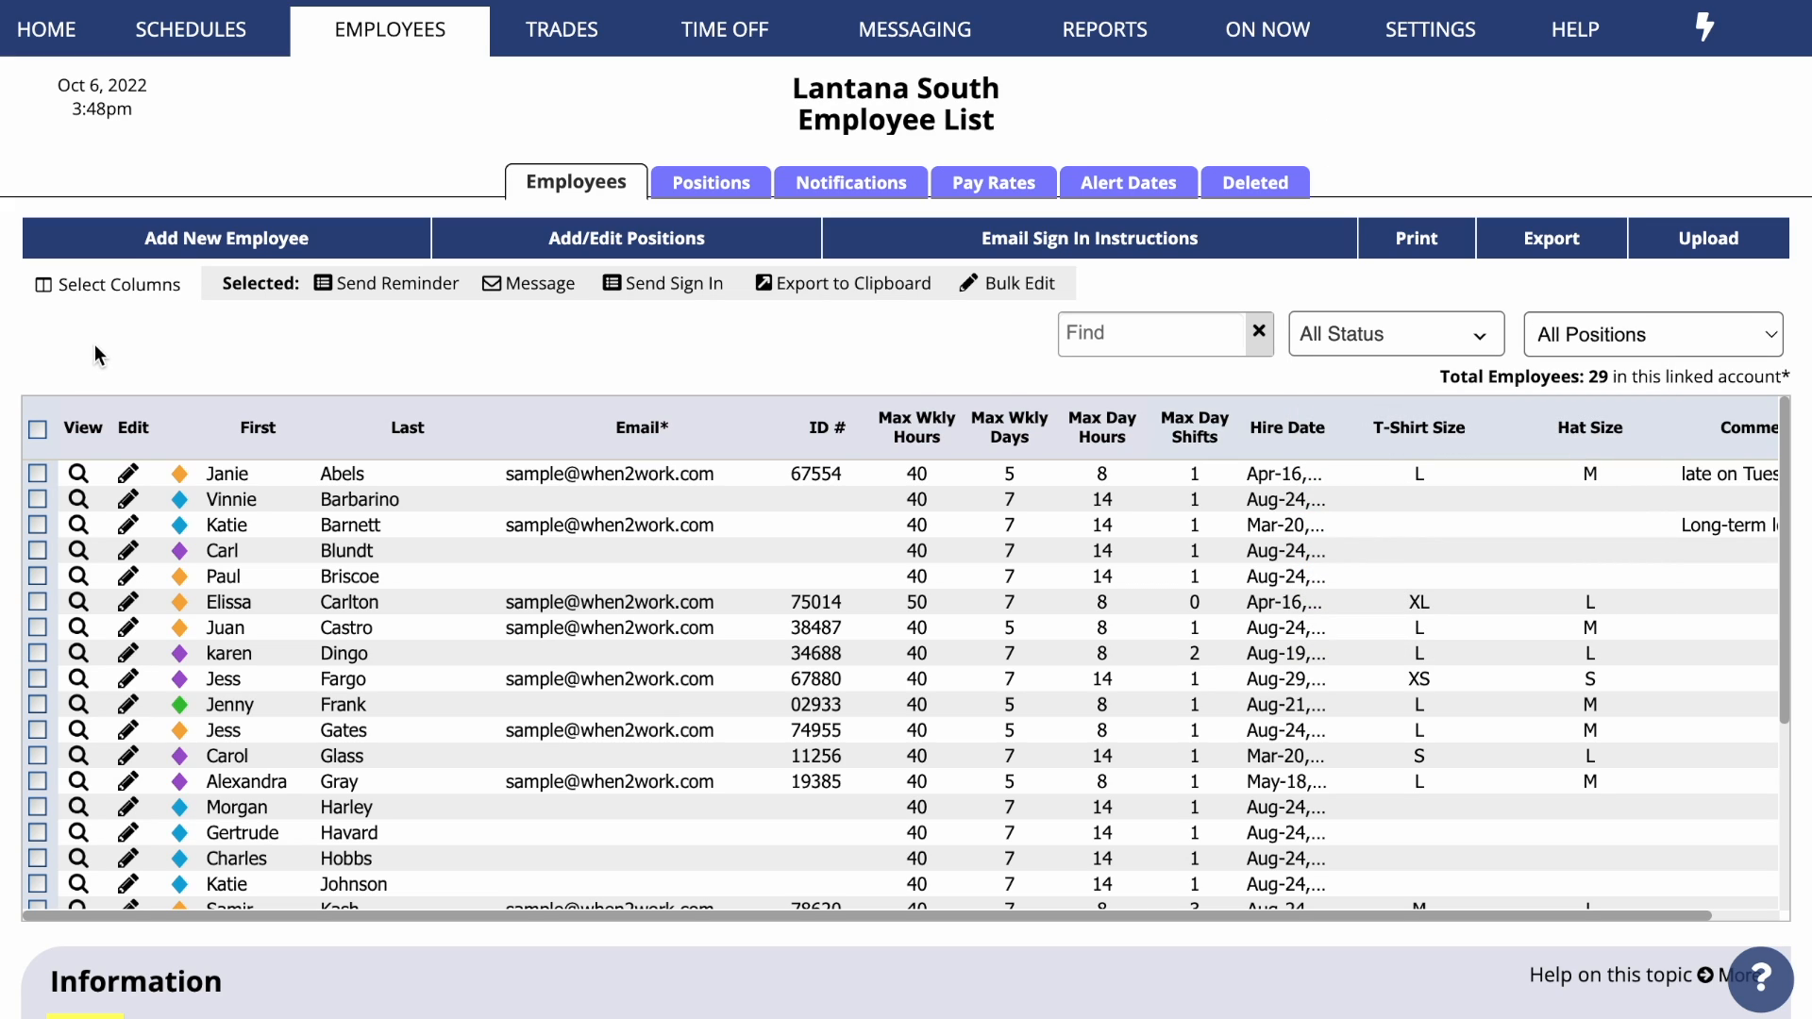
Select all employees in the Lantana South list and open the employee export settings.
left_click(37, 430)
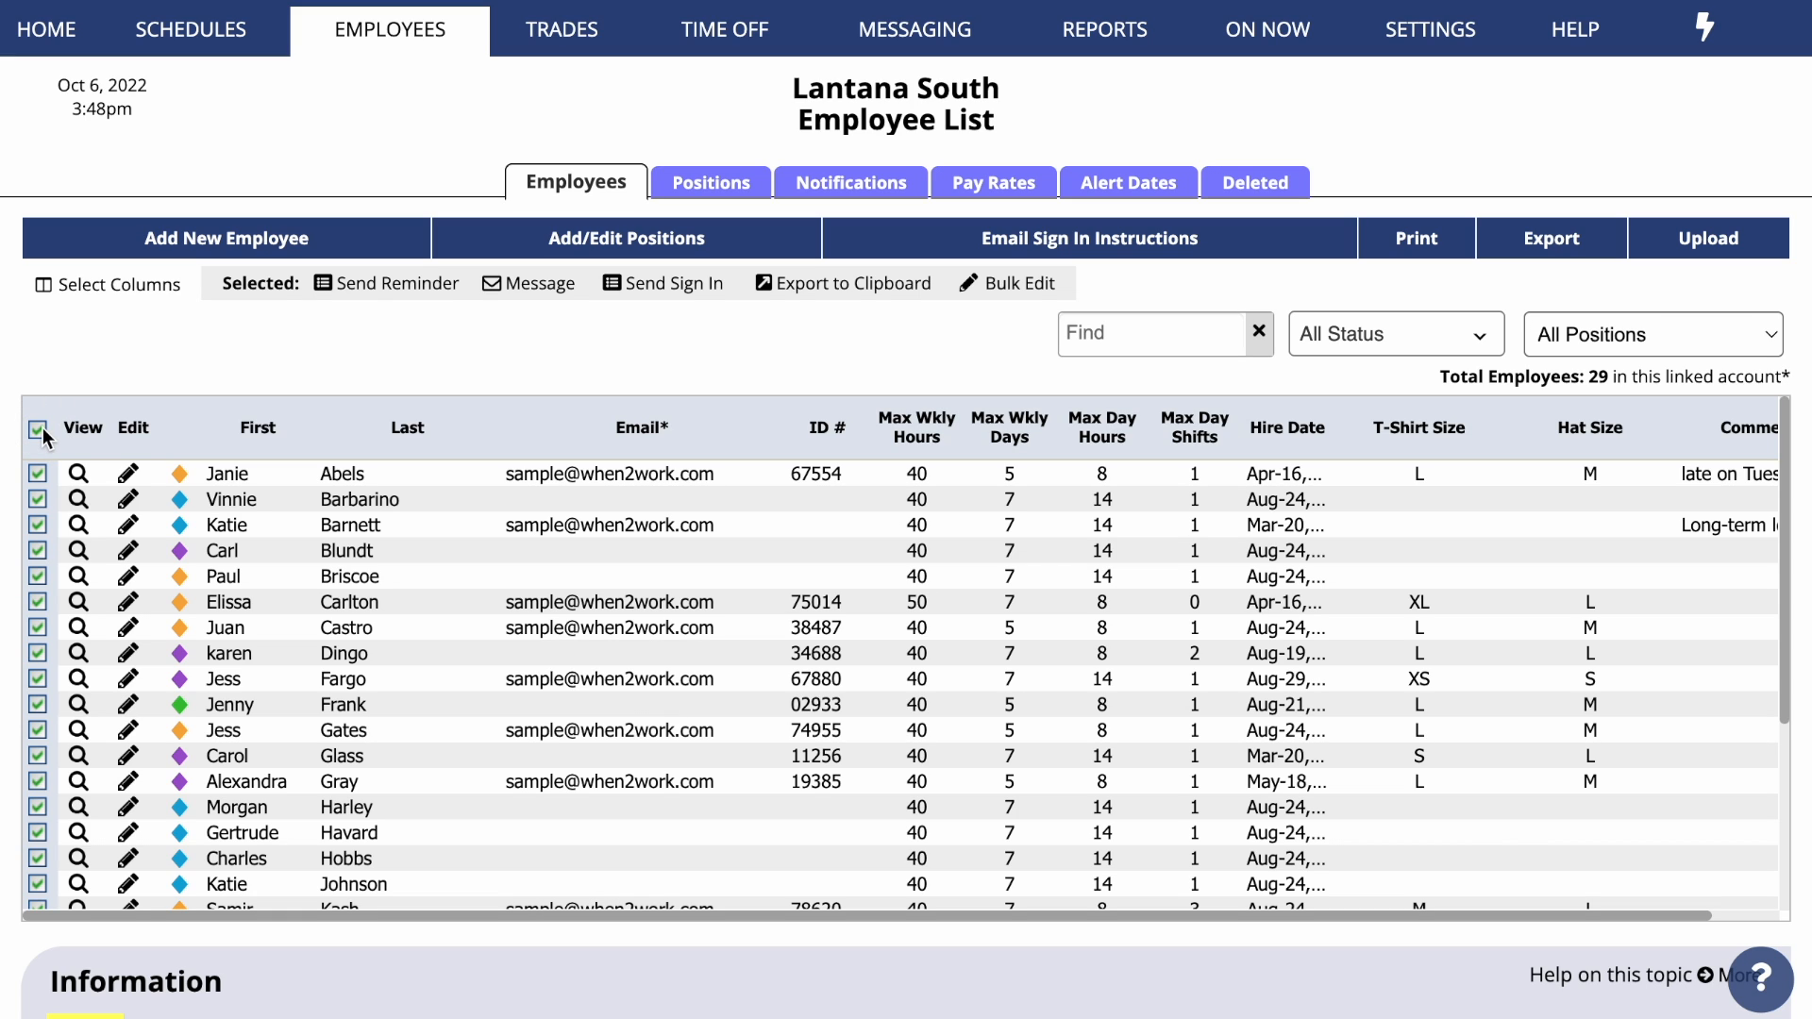
scroll(75, 663, "down", 3)
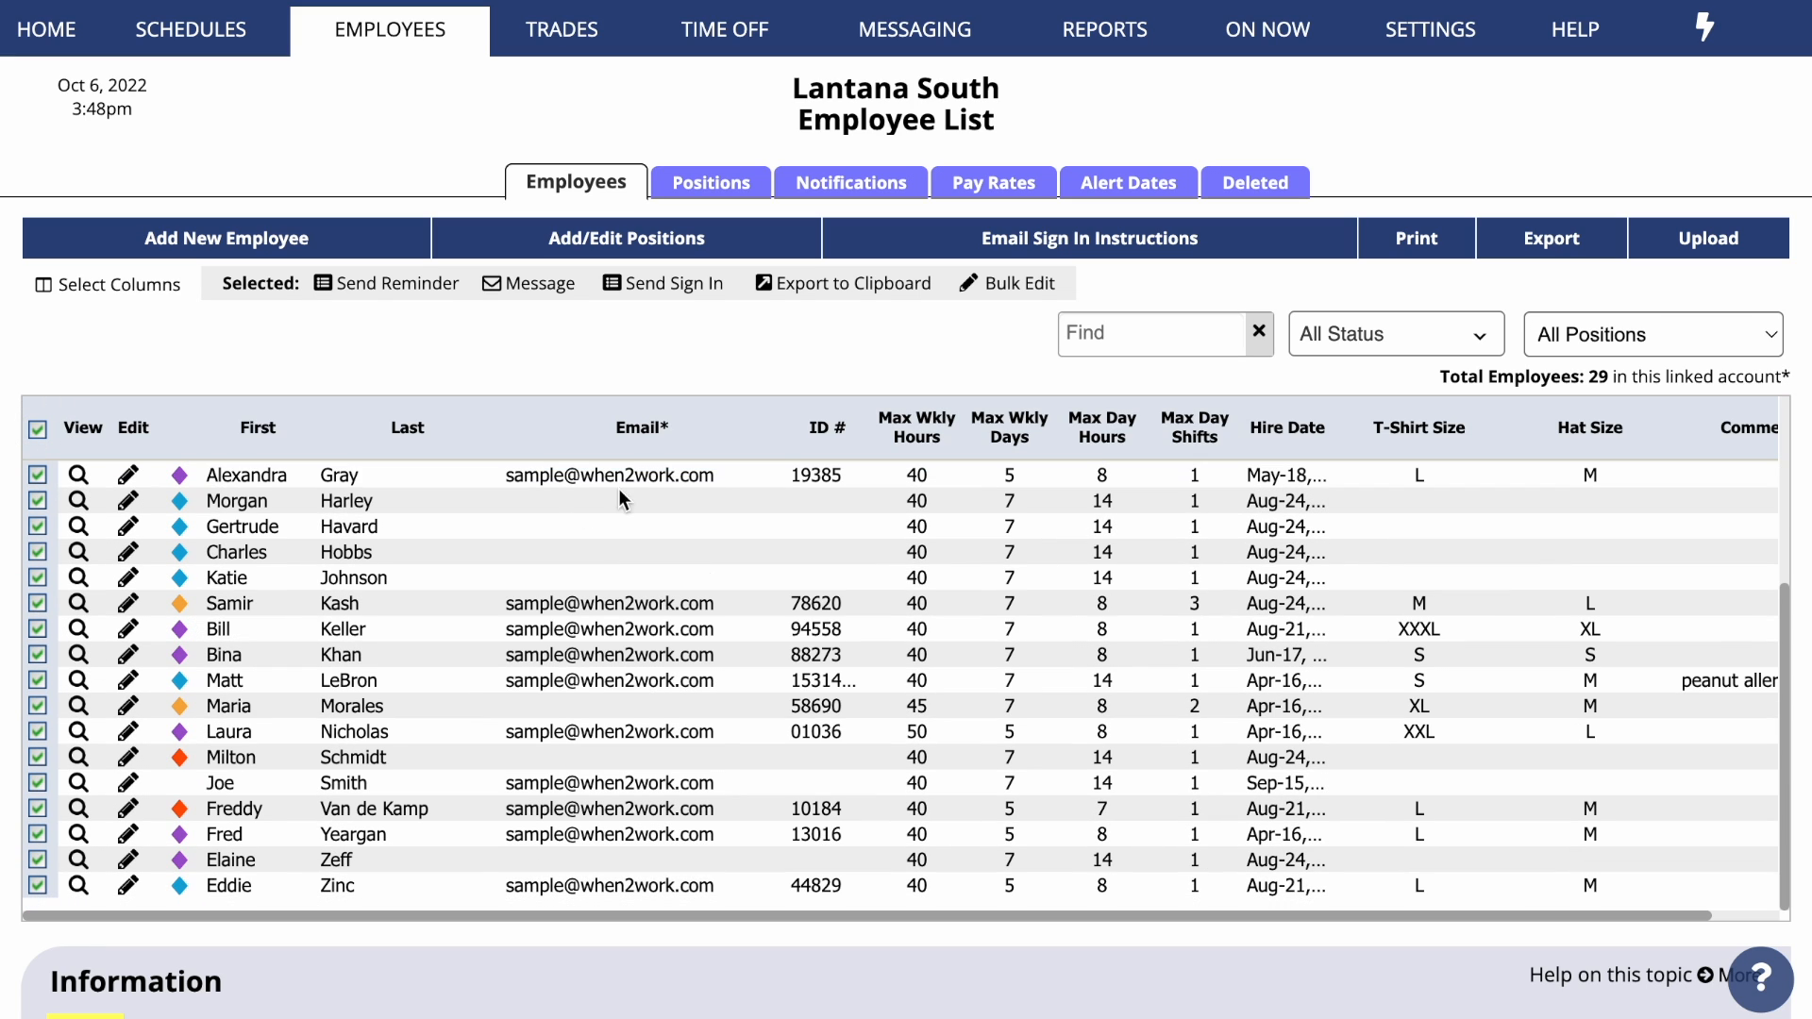
left_click(1587, 245)
Include every employee column in the export except Last Logon, Logon Count and Schedule Group.
left_click(225, 417)
left_click(225, 447)
left_click(618, 447)
left_click(620, 511)
left_click(620, 543)
left_click(621, 573)
left_click(621, 604)
left_click(622, 634)
left_click(623, 665)
left_click(624, 695)
left_click(625, 725)
left_click(618, 755)
Create the employee export file EXPORT.CSV and open the downloaded file.
scroll(626, 755, "down", 3)
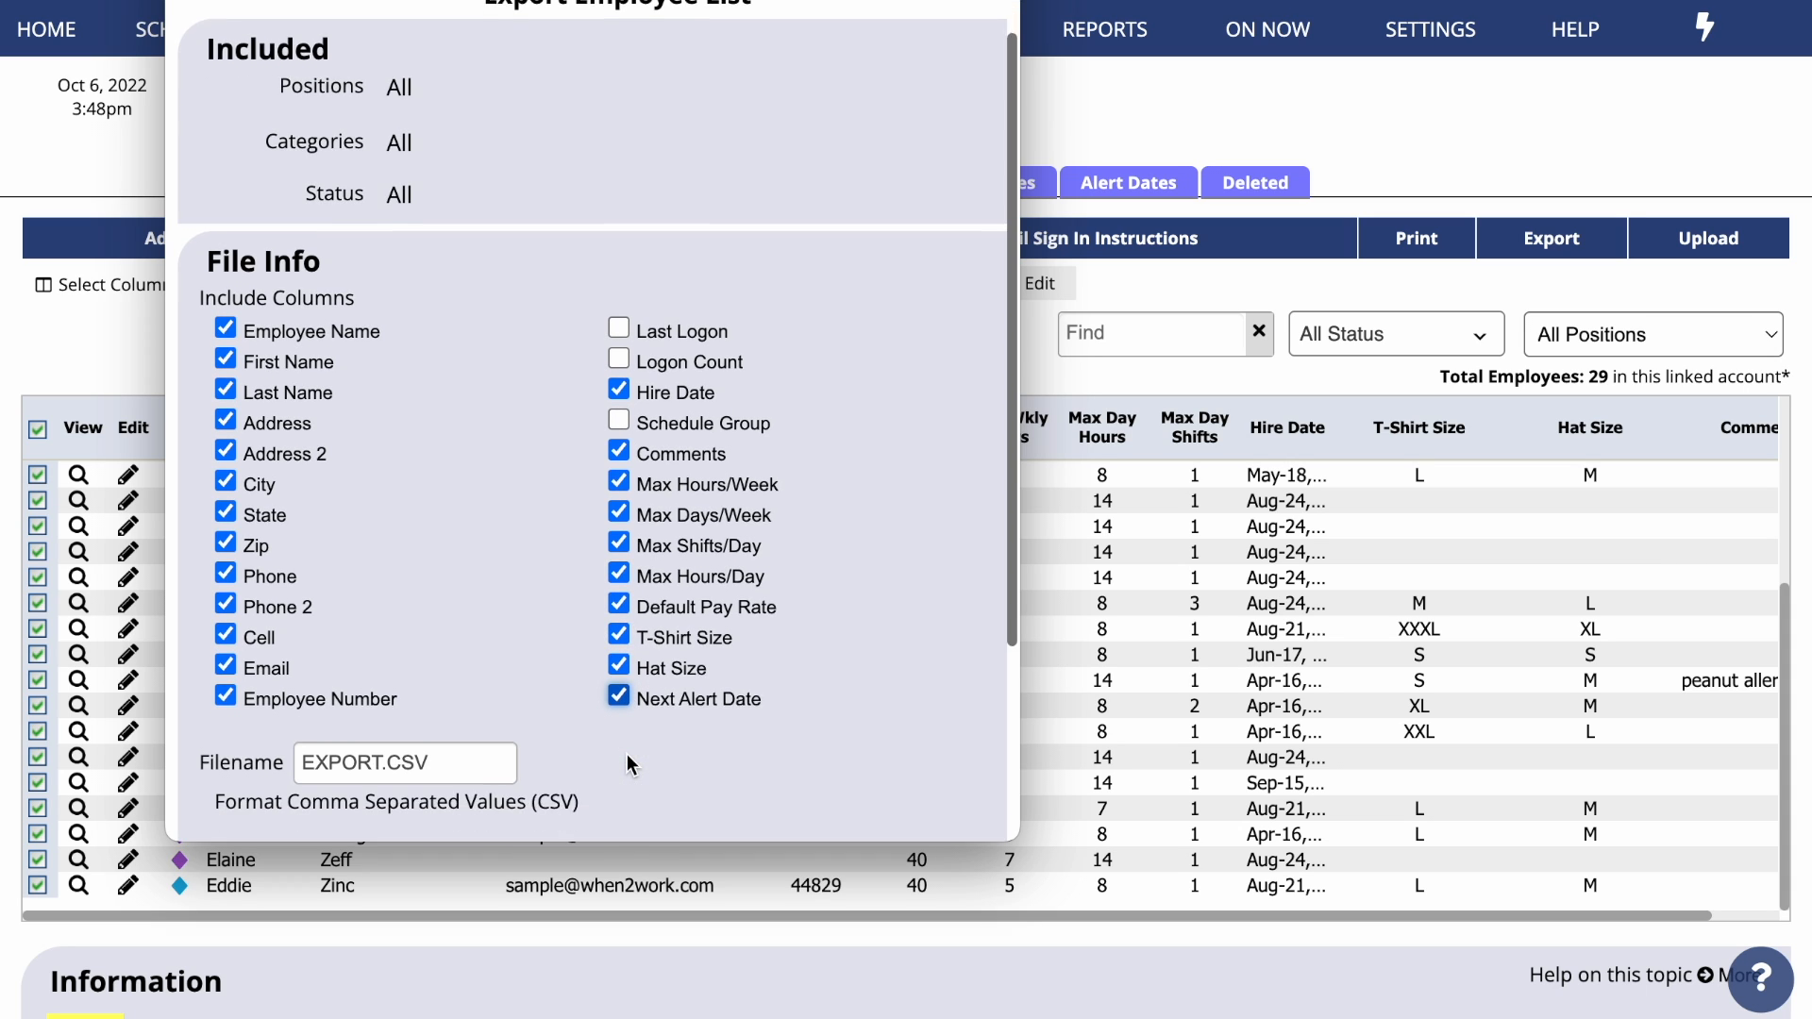
left_click(621, 709)
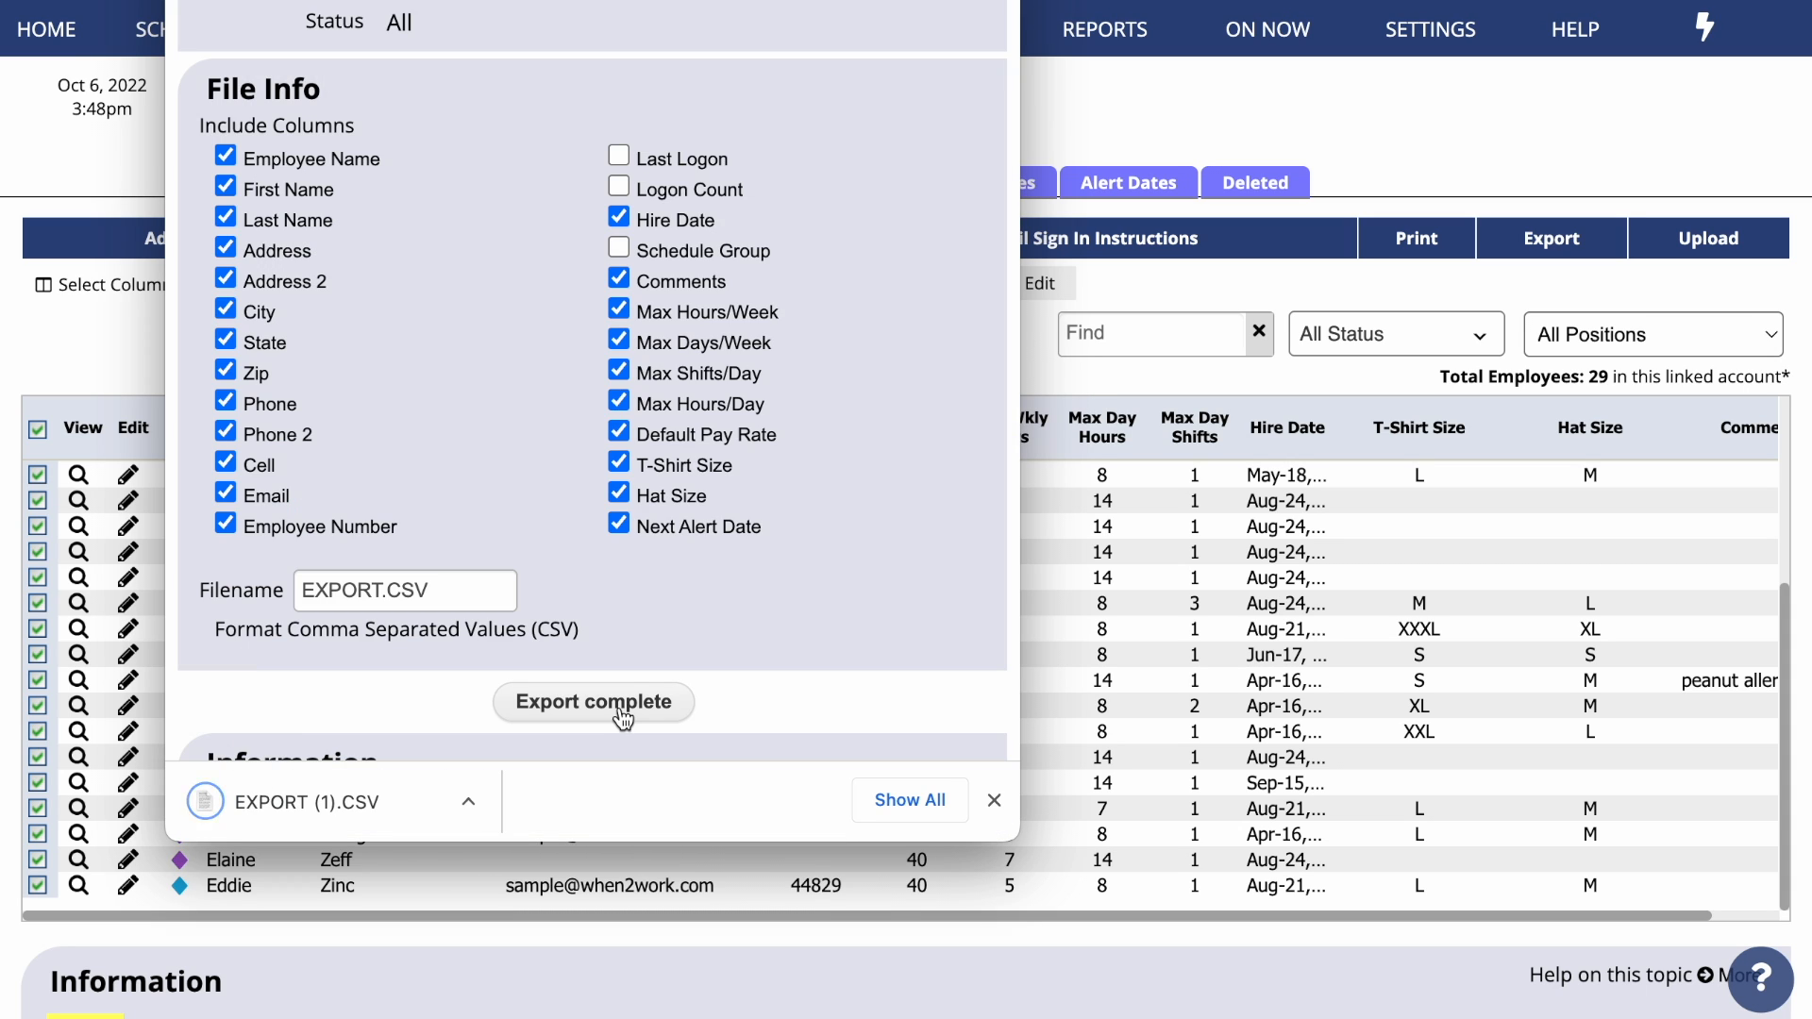
left_click(308, 800)
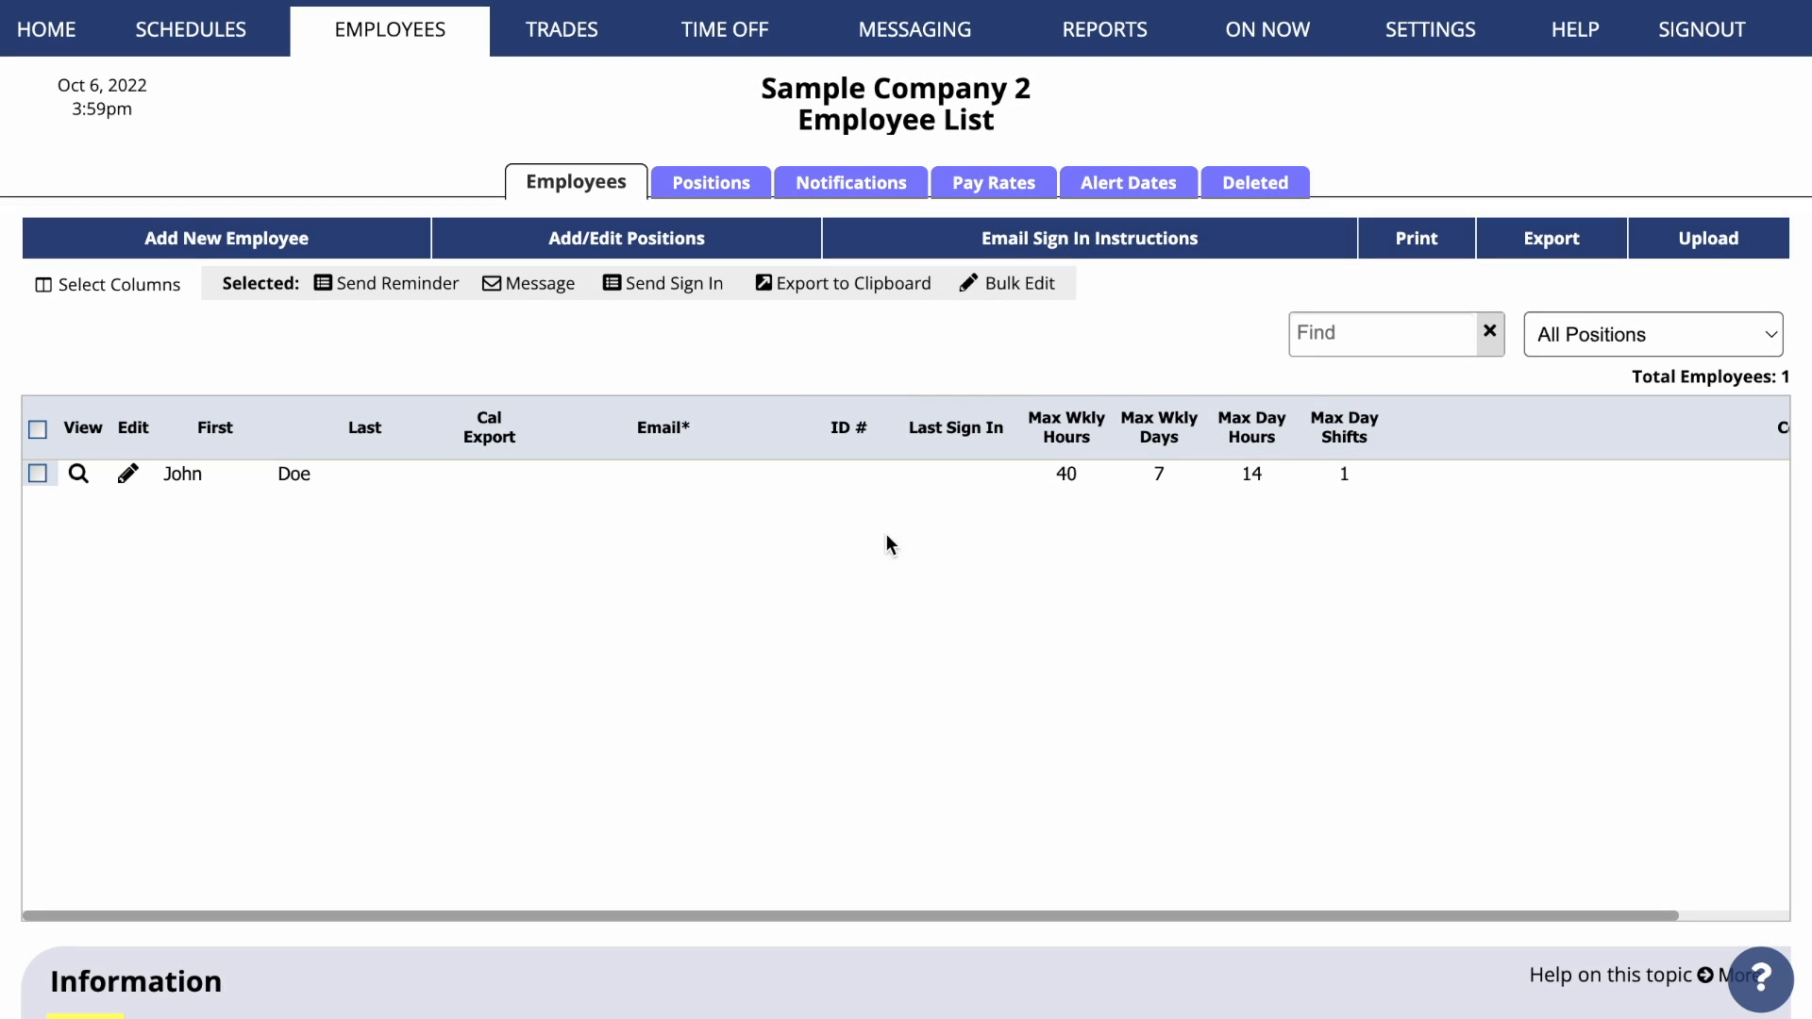
Start an employee upload in Sample Company 2 with EXPORT (1).CSV from Downloads and continue to the field assignments.
left_click(1715, 242)
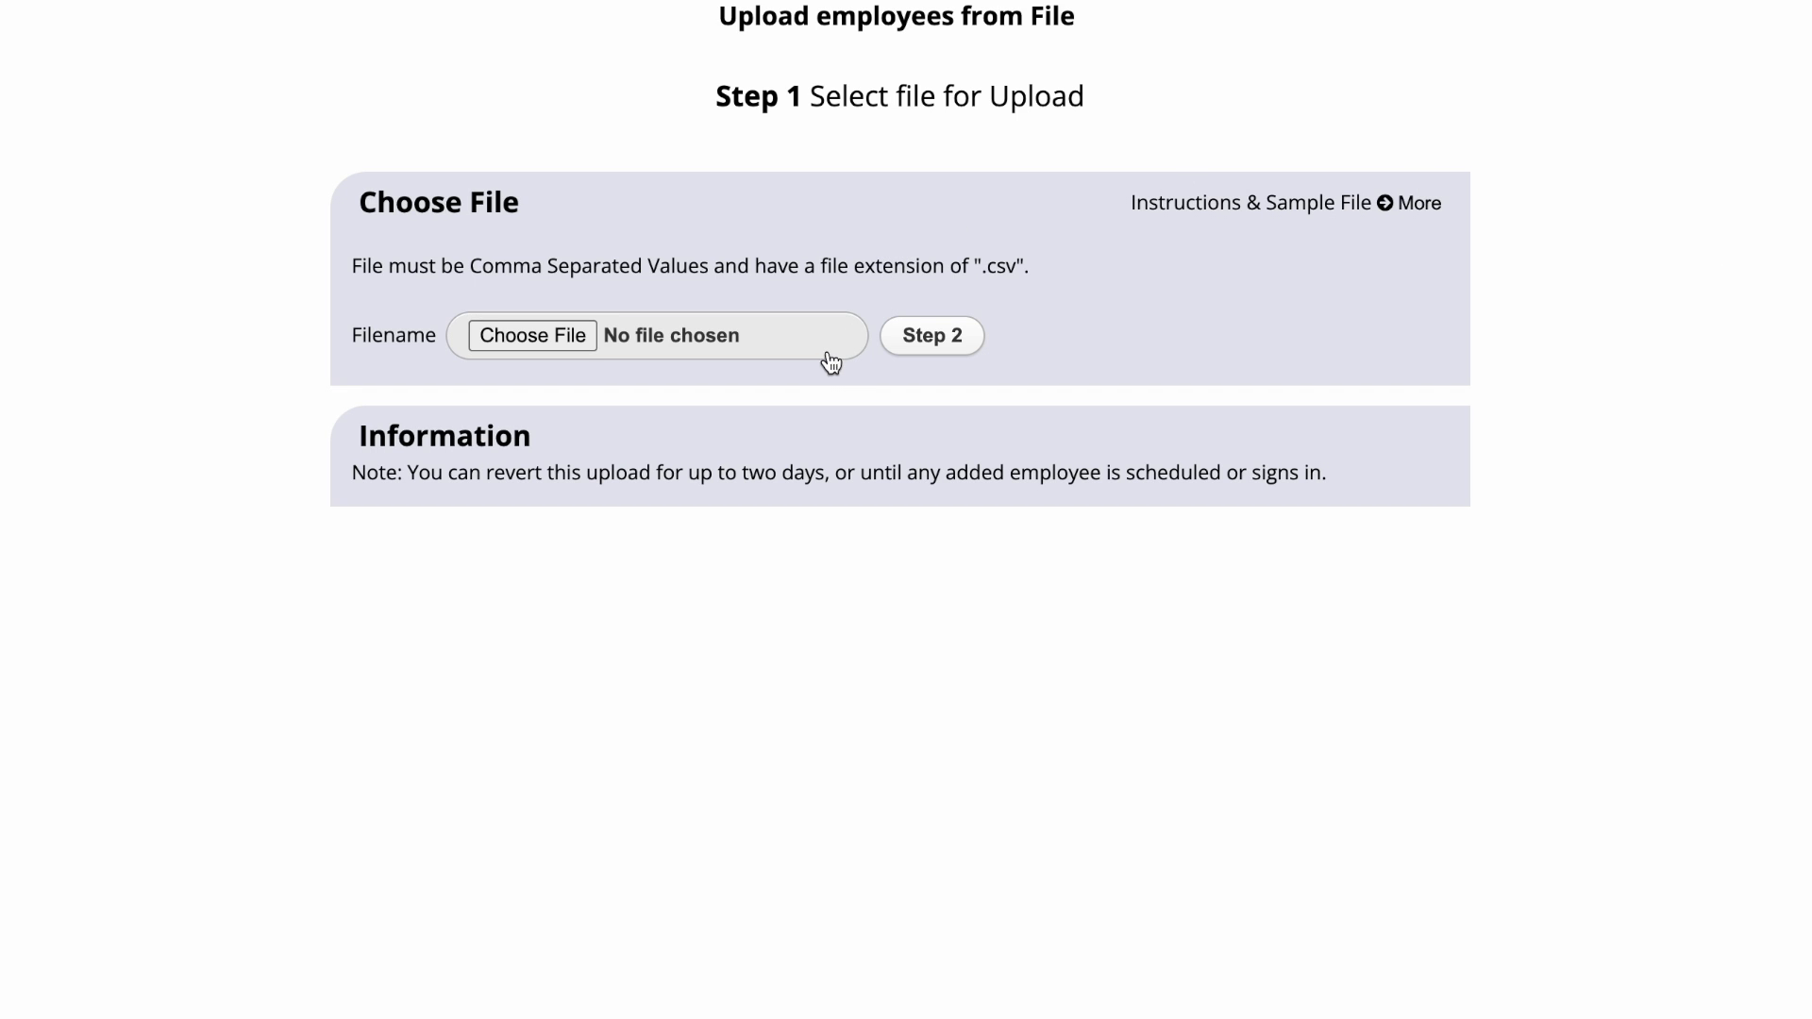
left_click(563, 337)
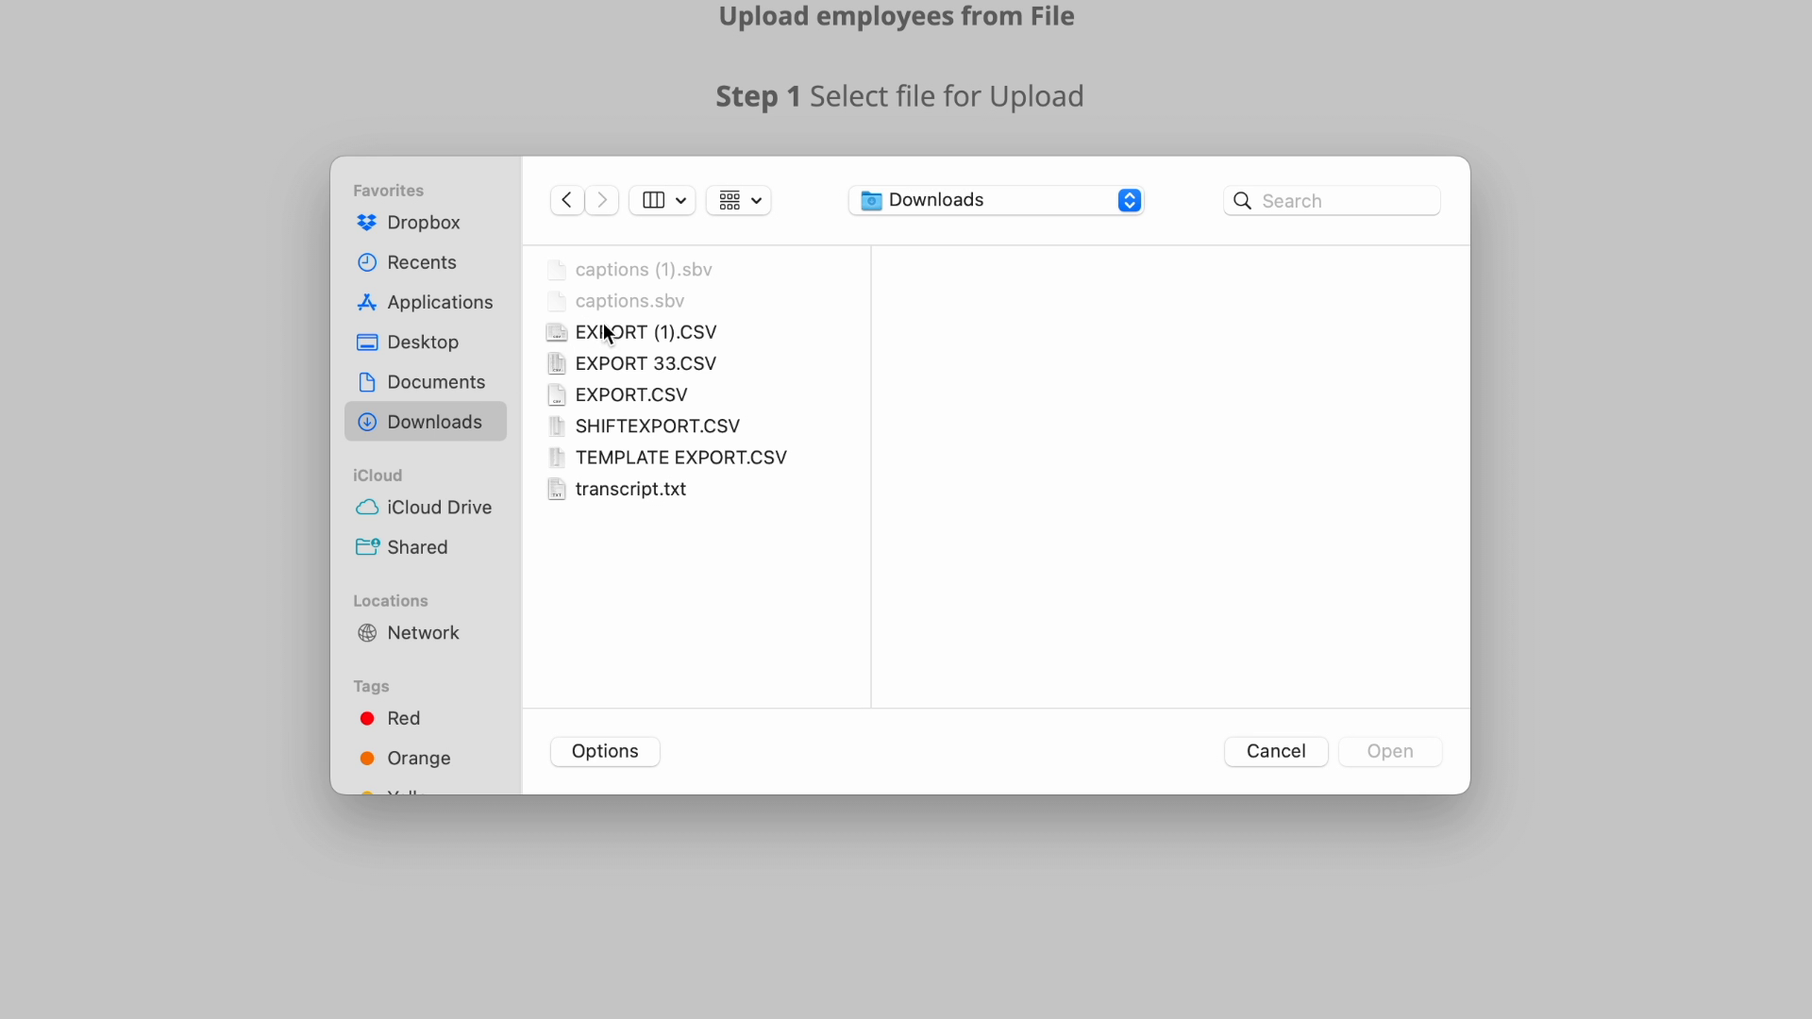
left_click(610, 330)
left_click(1404, 752)
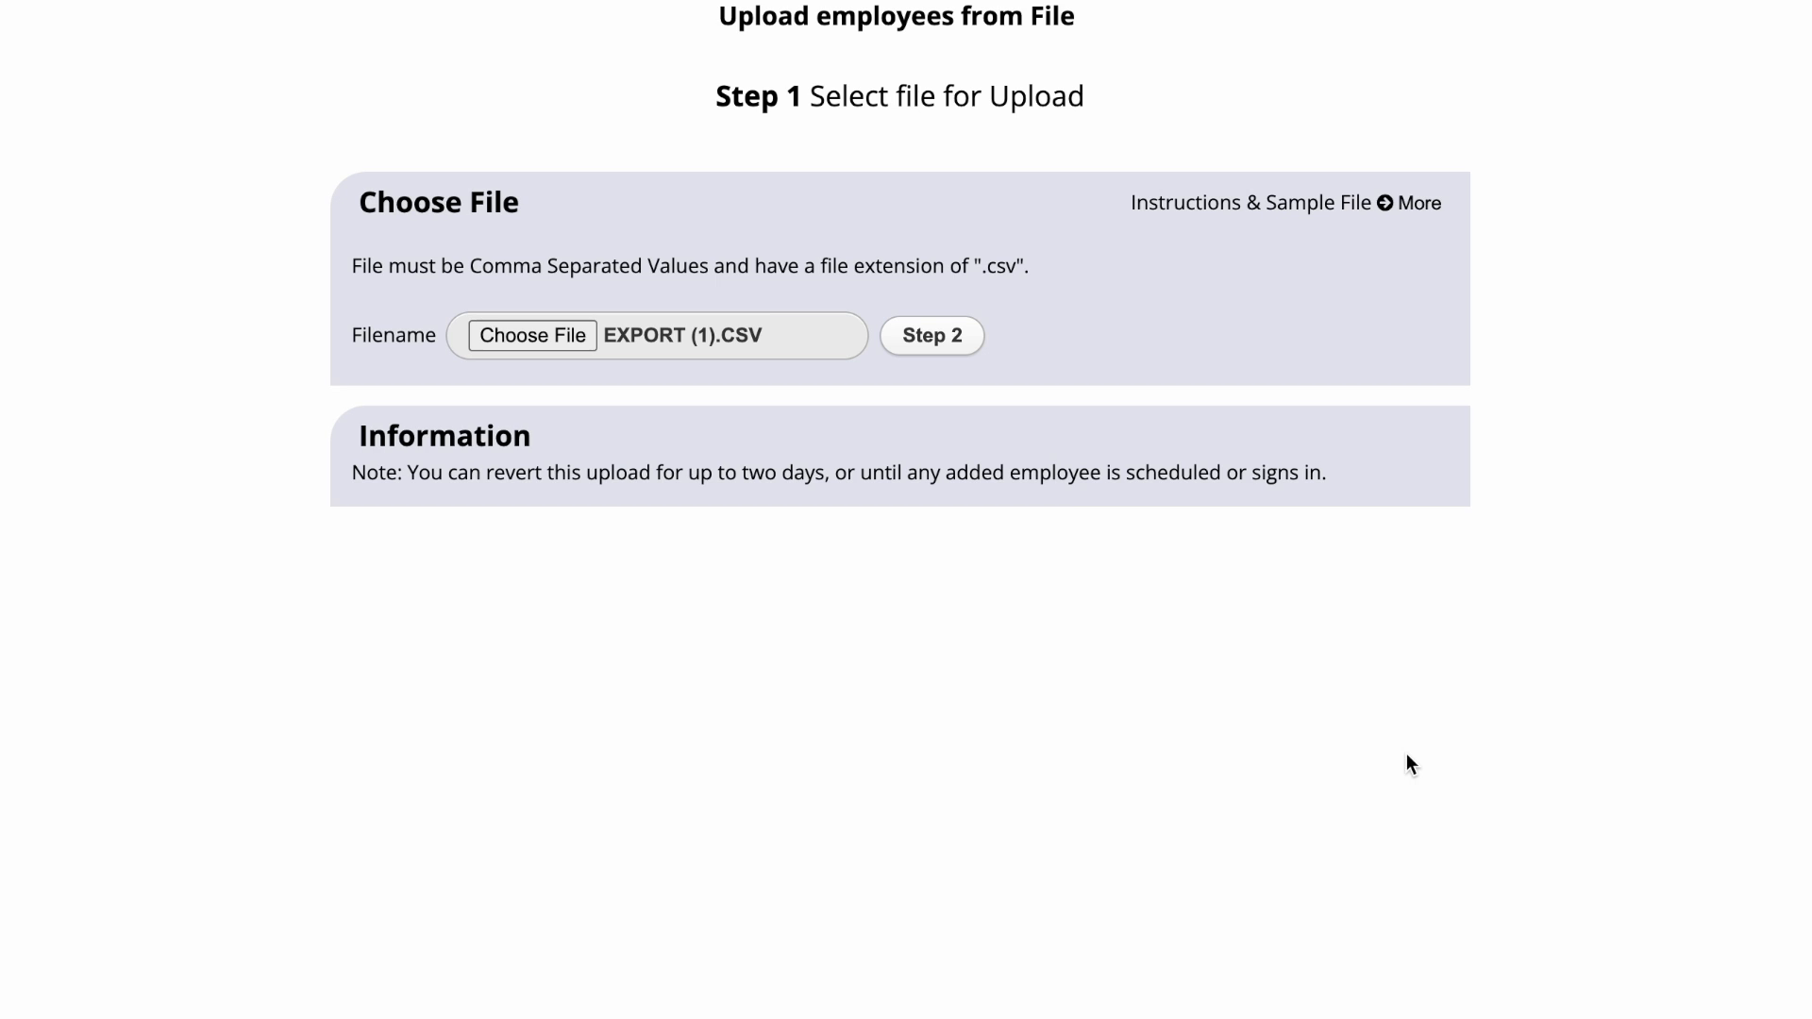
left_click(956, 354)
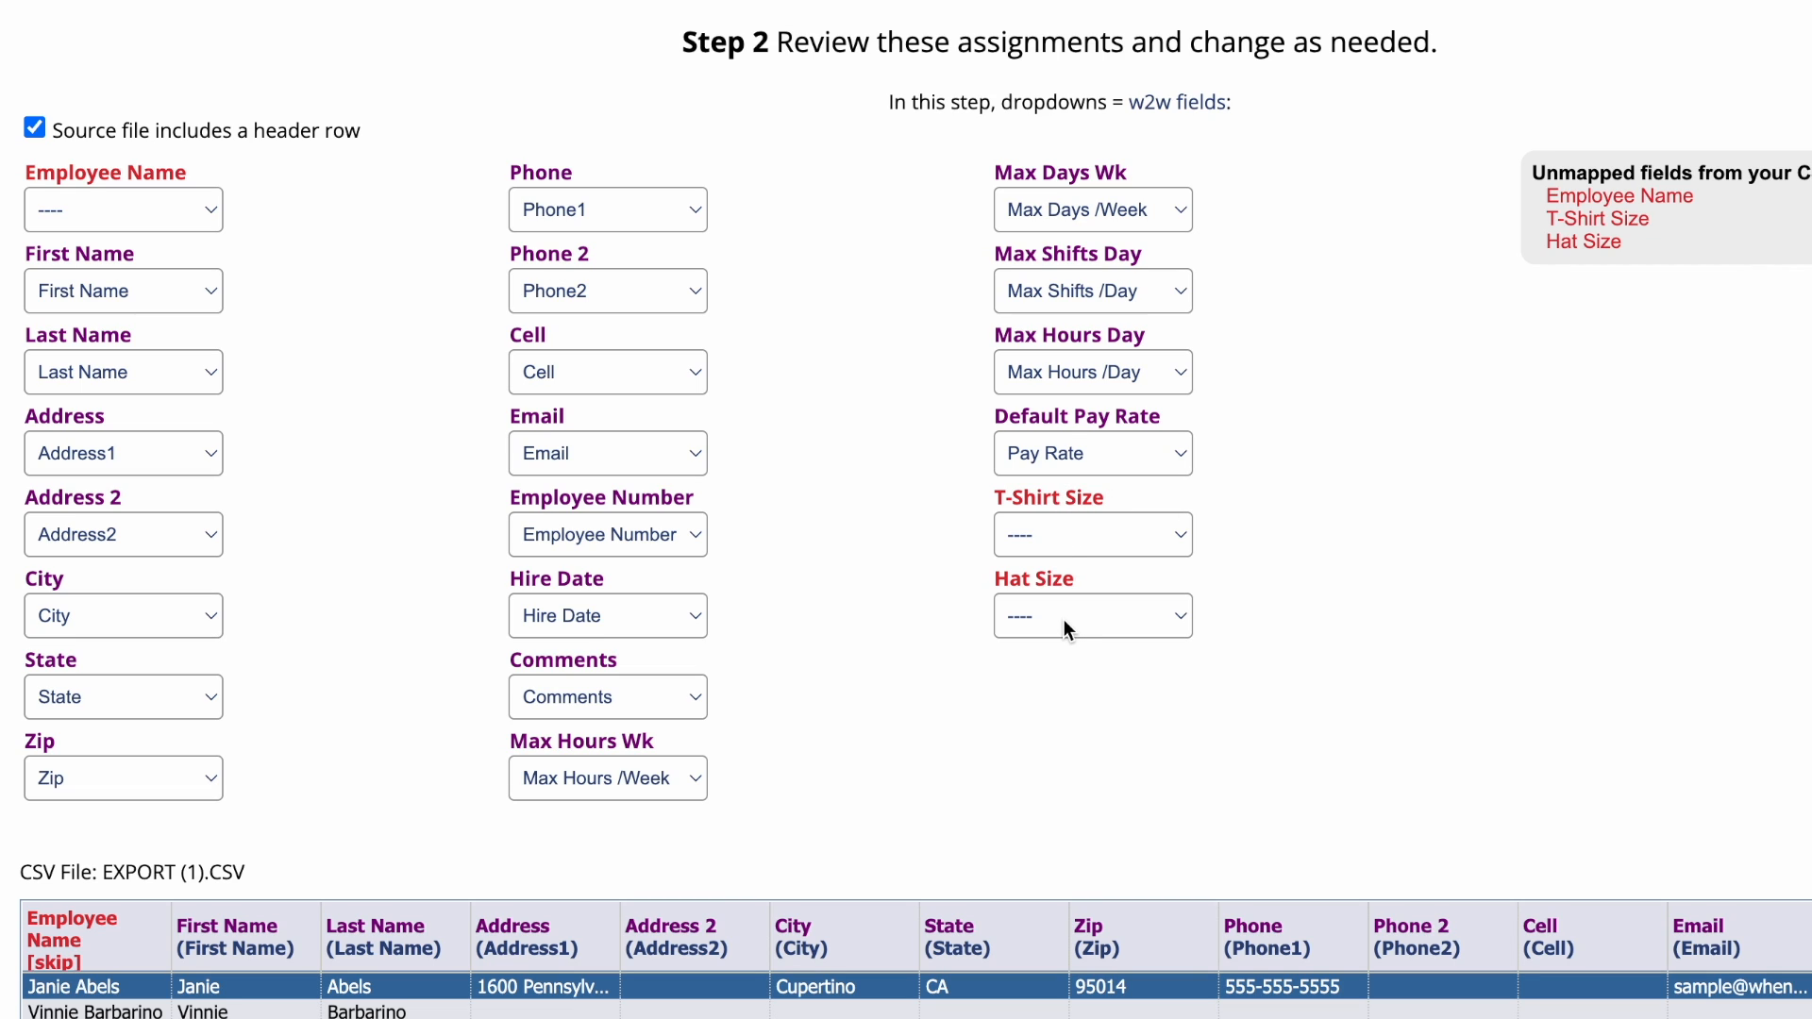
Map T-Shirt Size to Custom1 and Hat Size to Custom2, and continue to the data preview.
left_click(1136, 536)
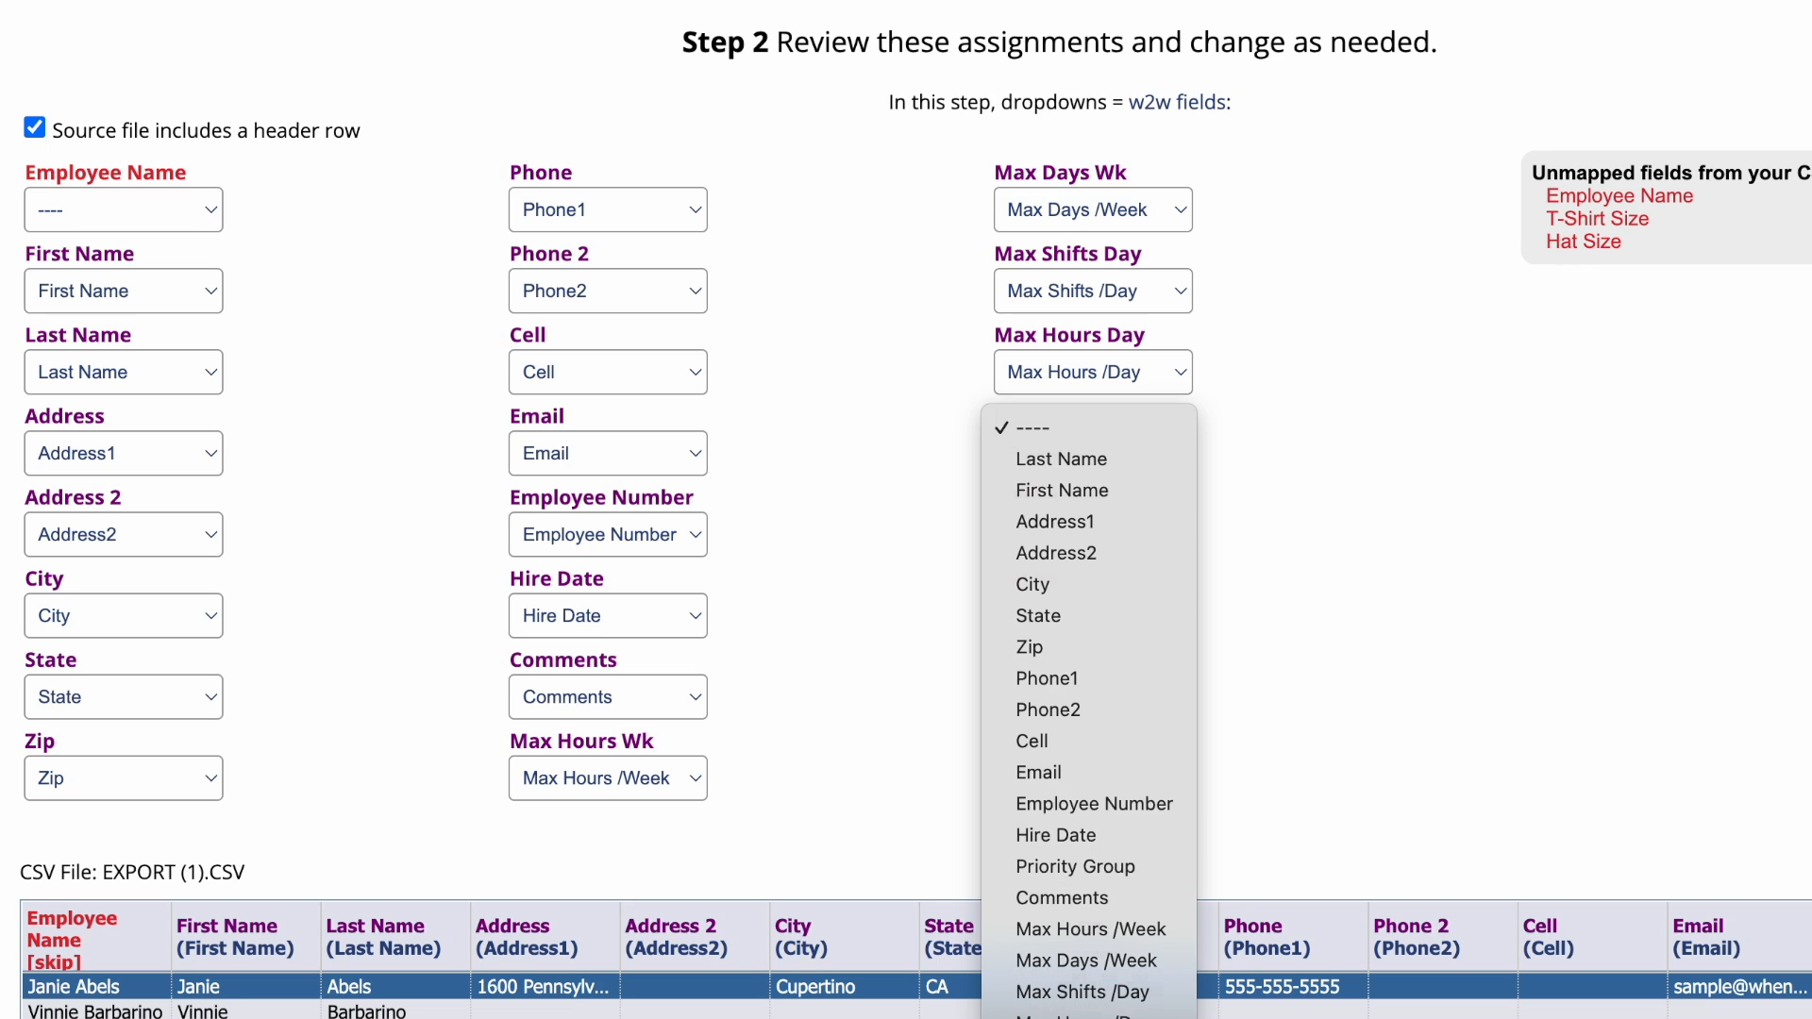
left_click(1075, 1018)
left_click(1075, 616)
left_click(1076, 1018)
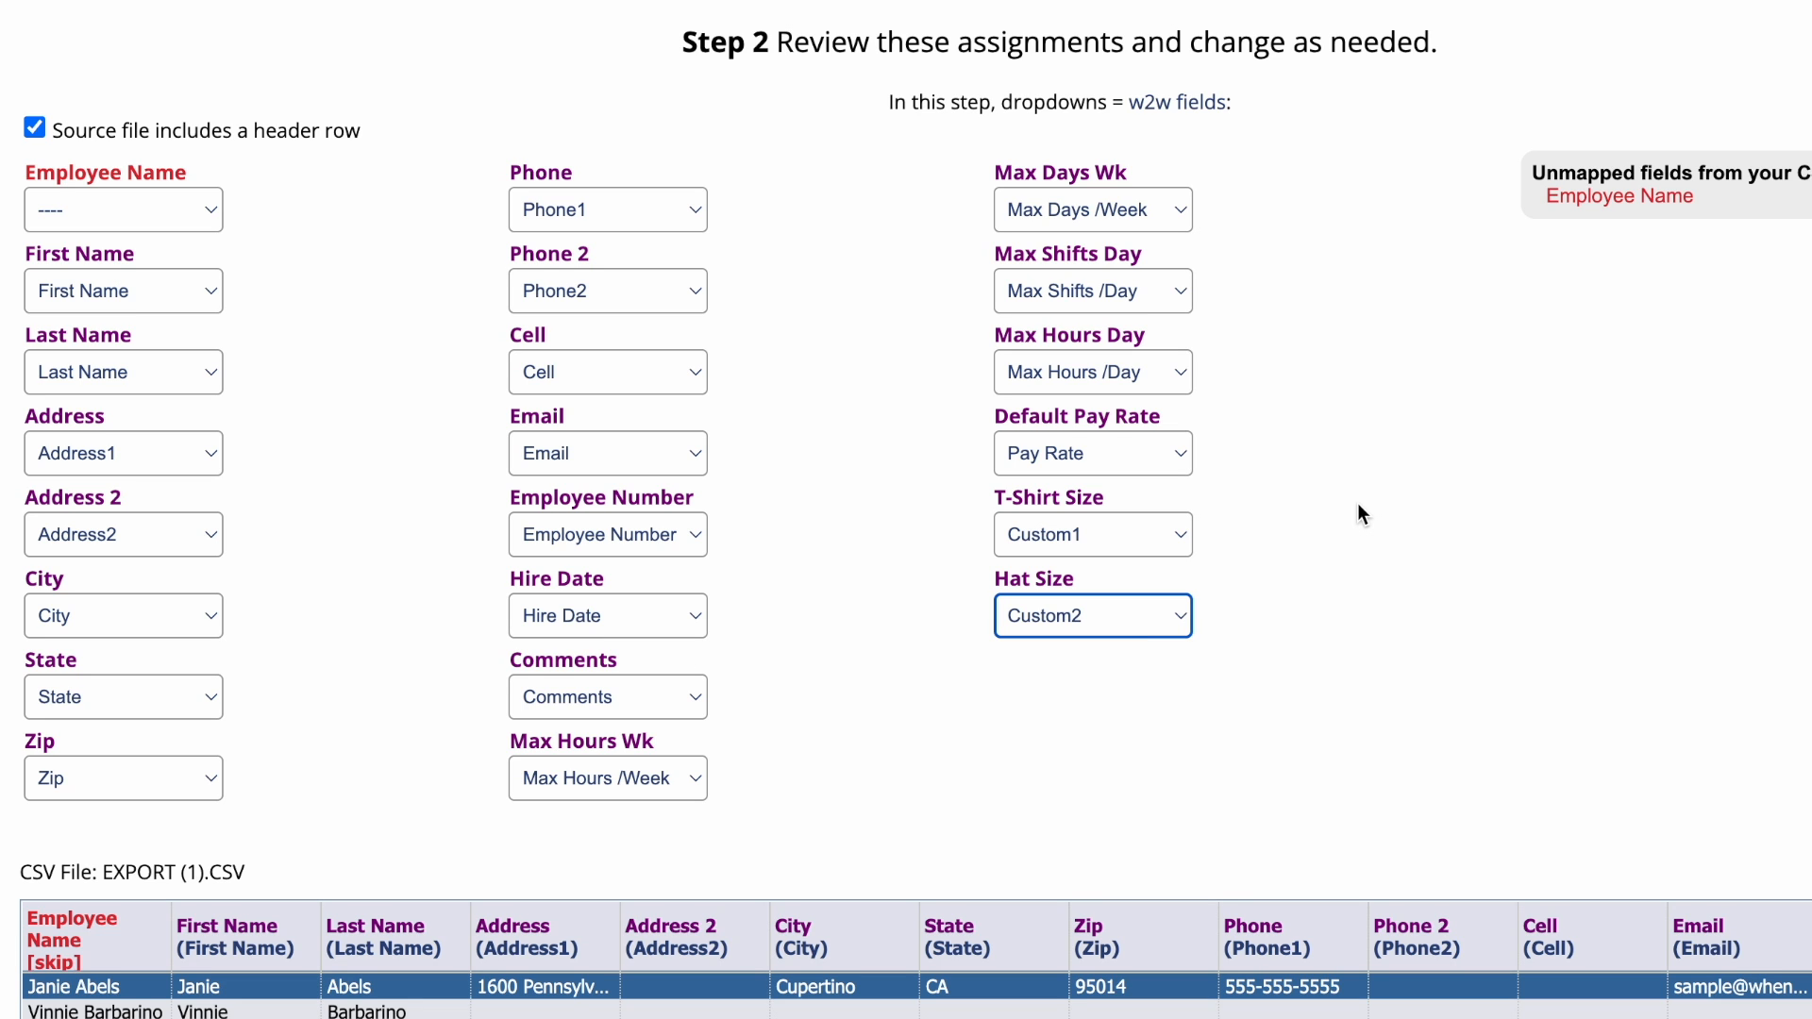
scroll(1363, 514, "down", 3)
left_click(1146, 1000)
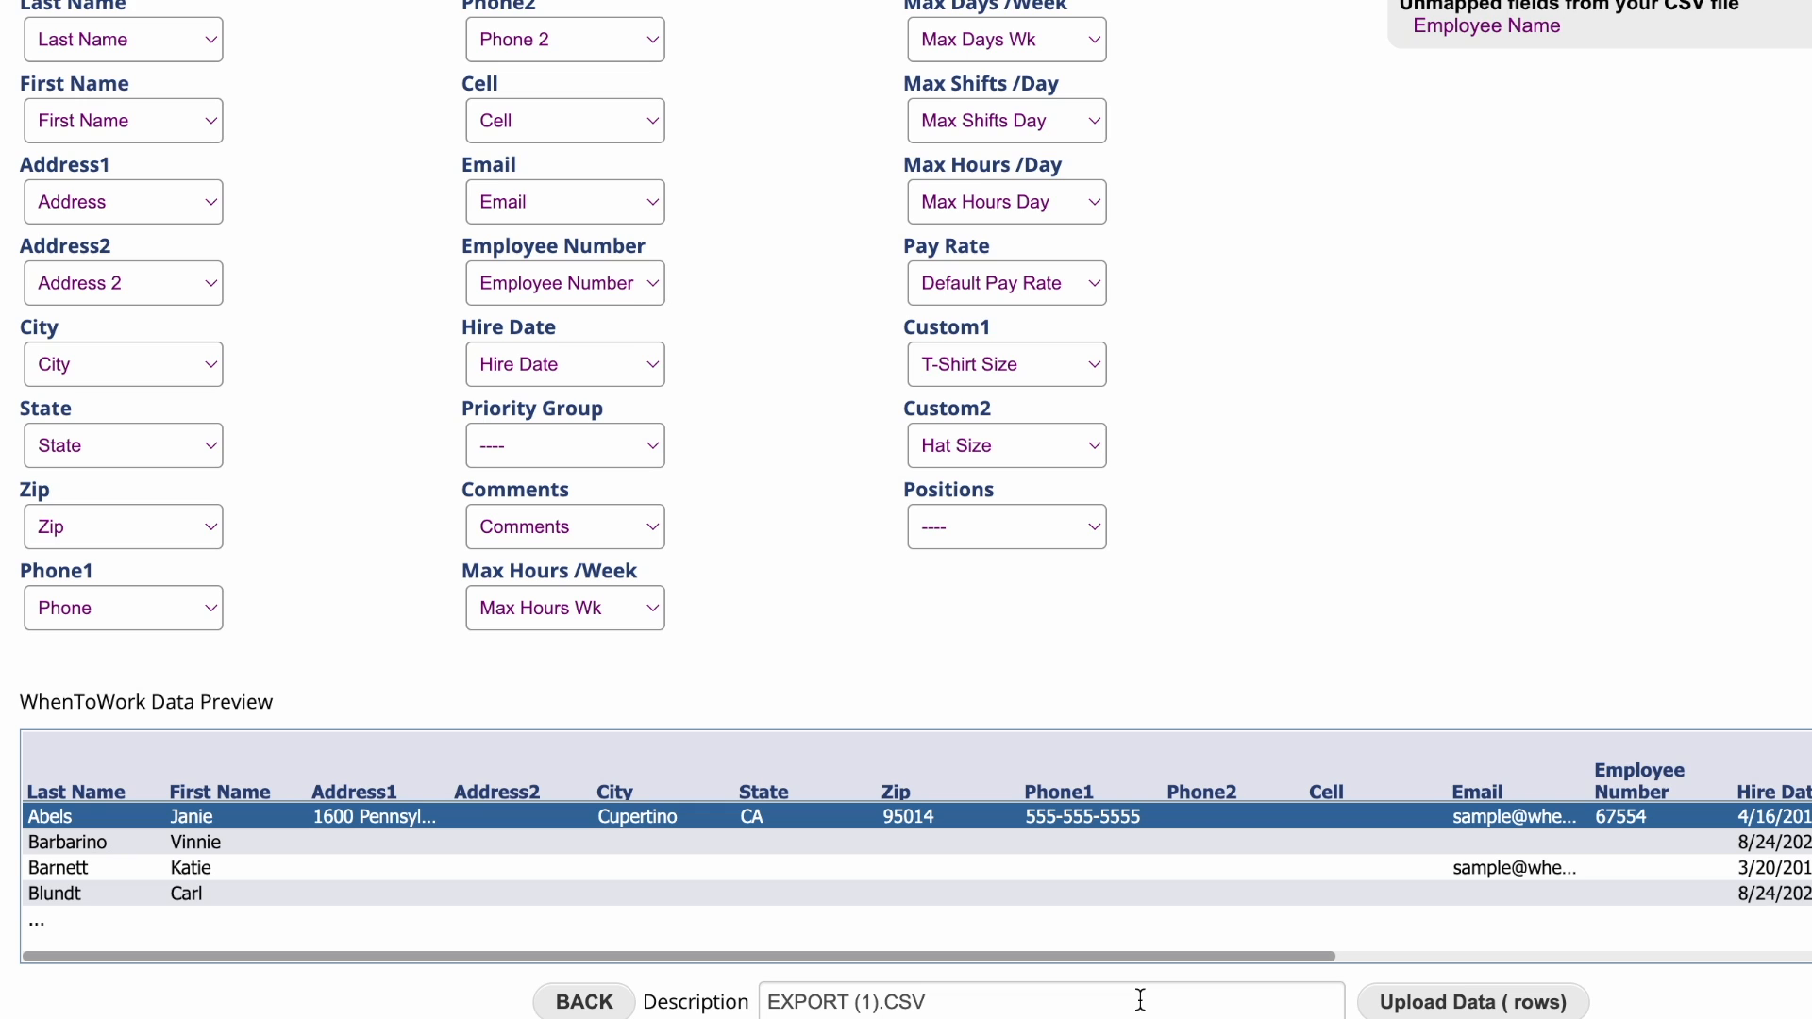
Upload the previewed employee data, close the upload results and look through the imported employees in the list.
left_click(1432, 1002)
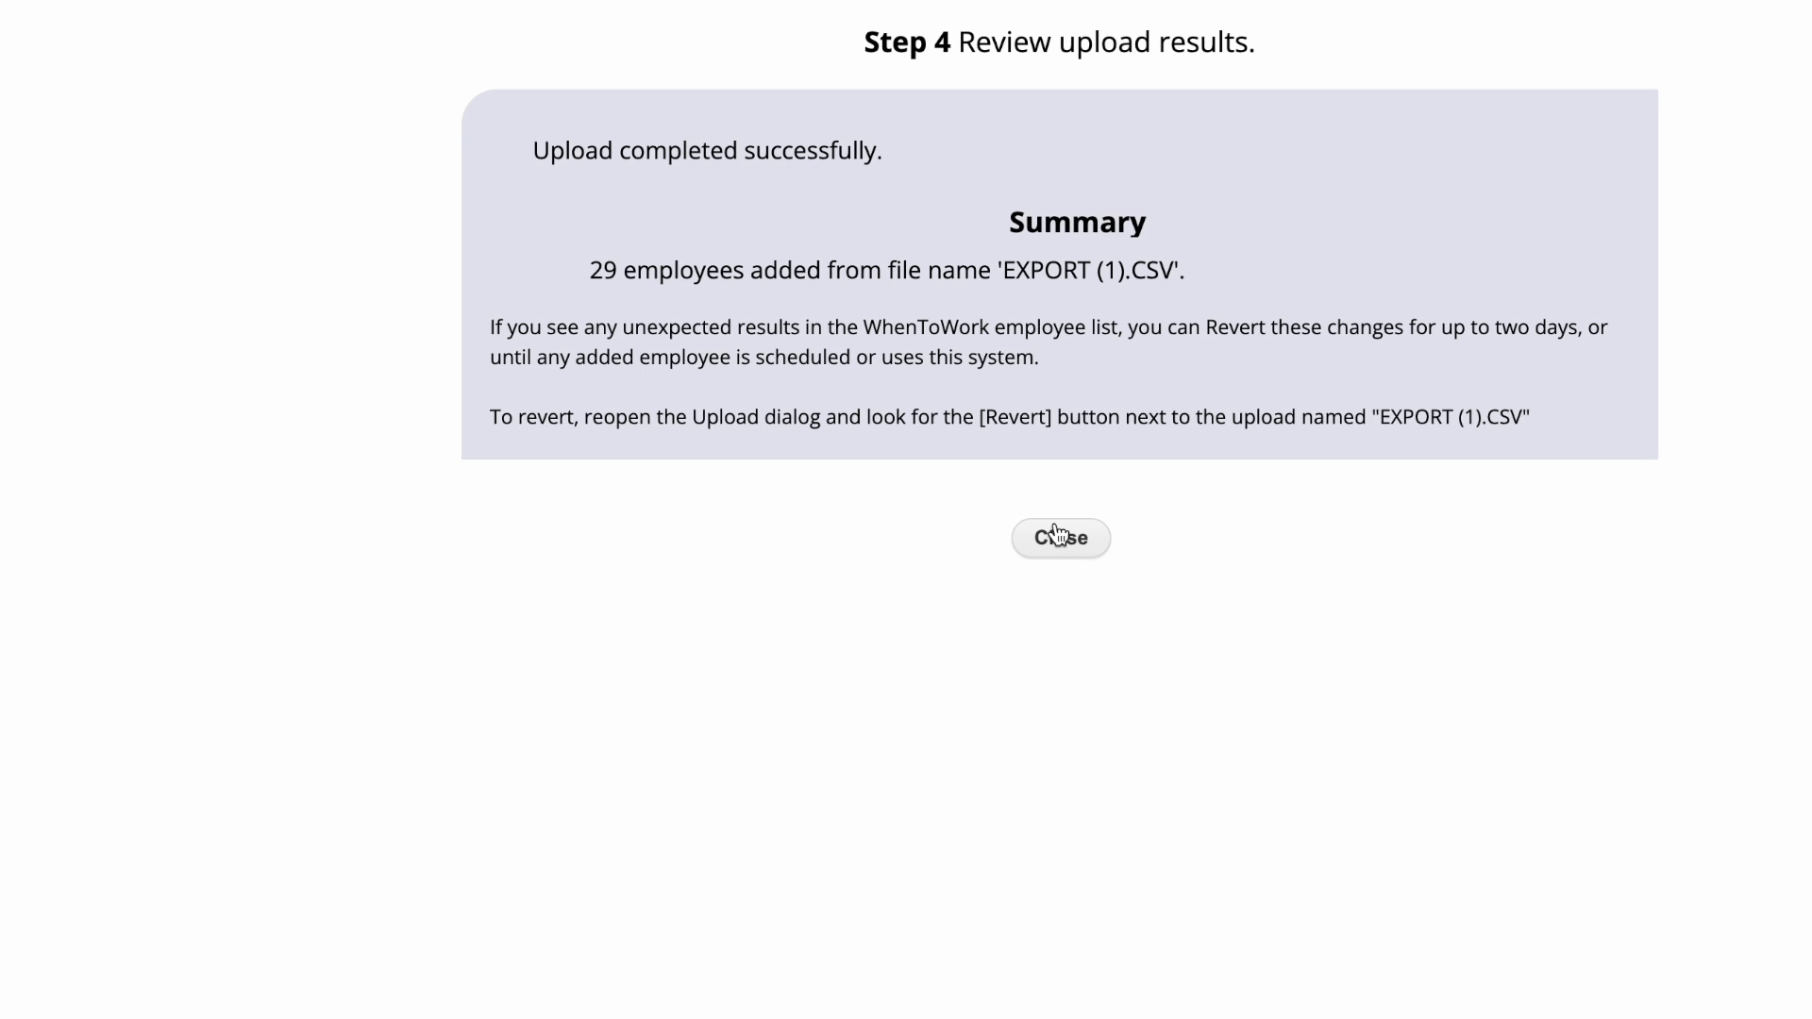
left_click(1057, 538)
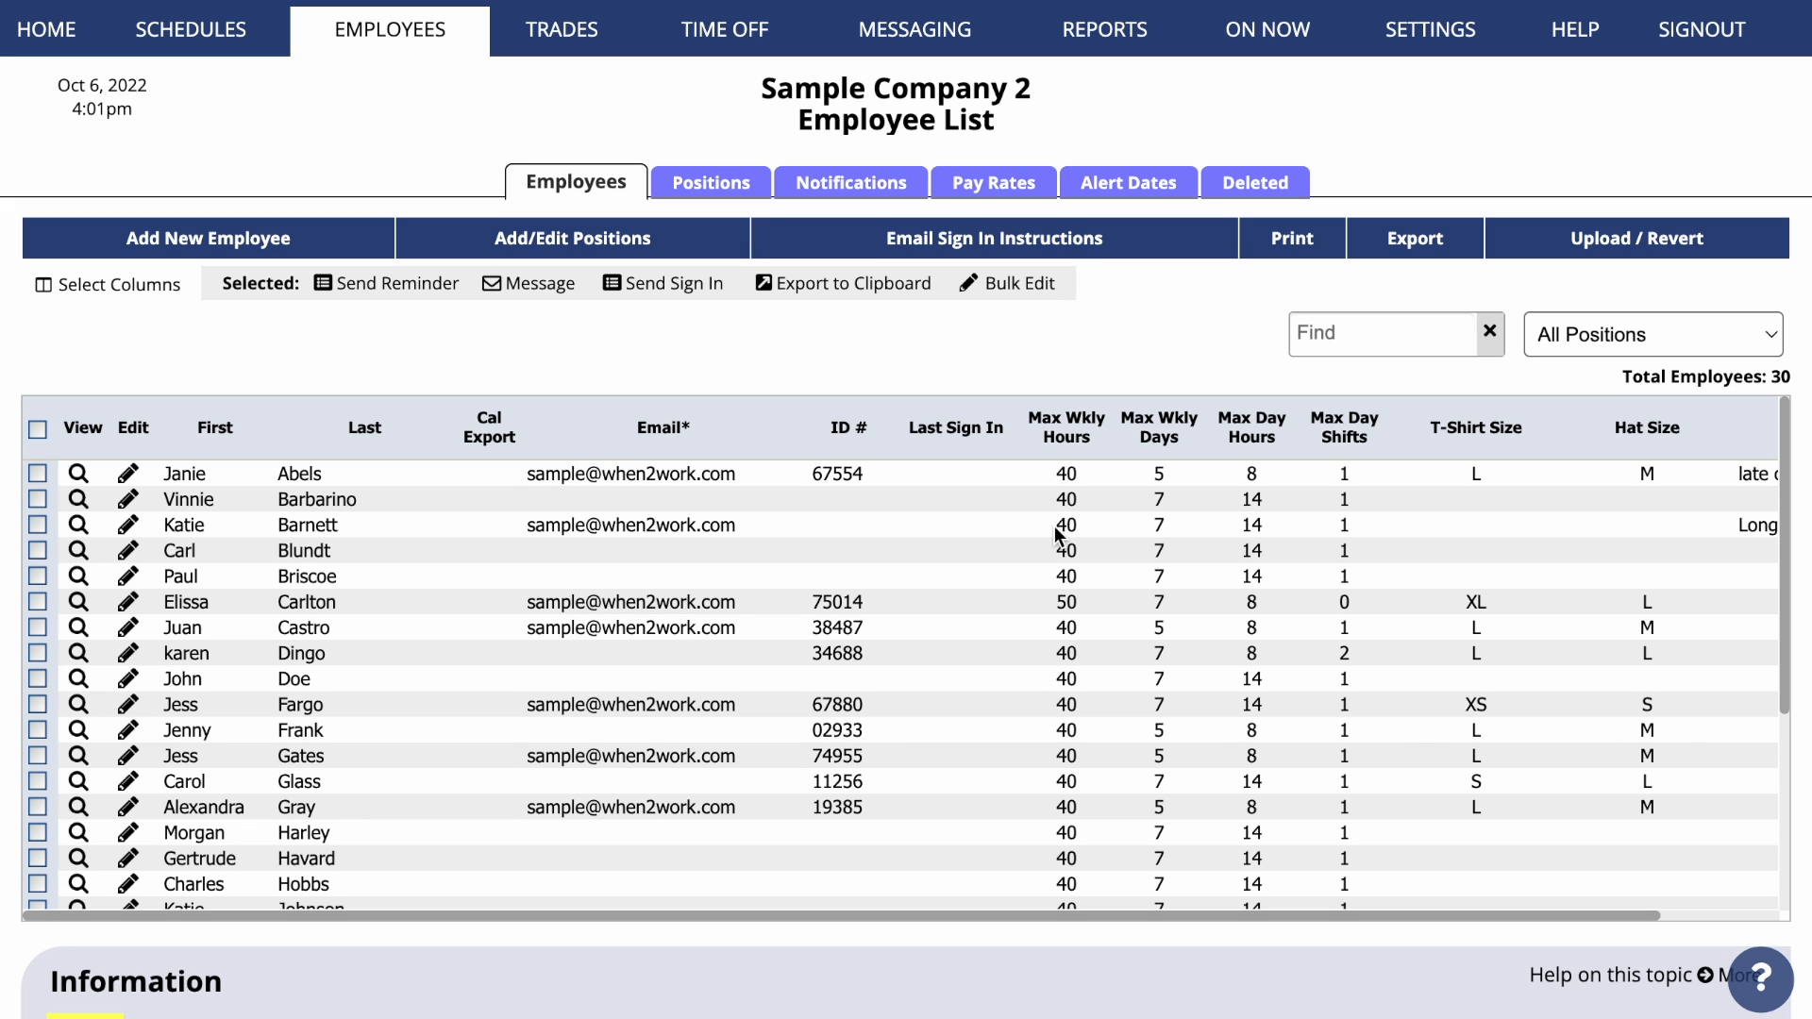
scroll(802, 727, "down", 4)
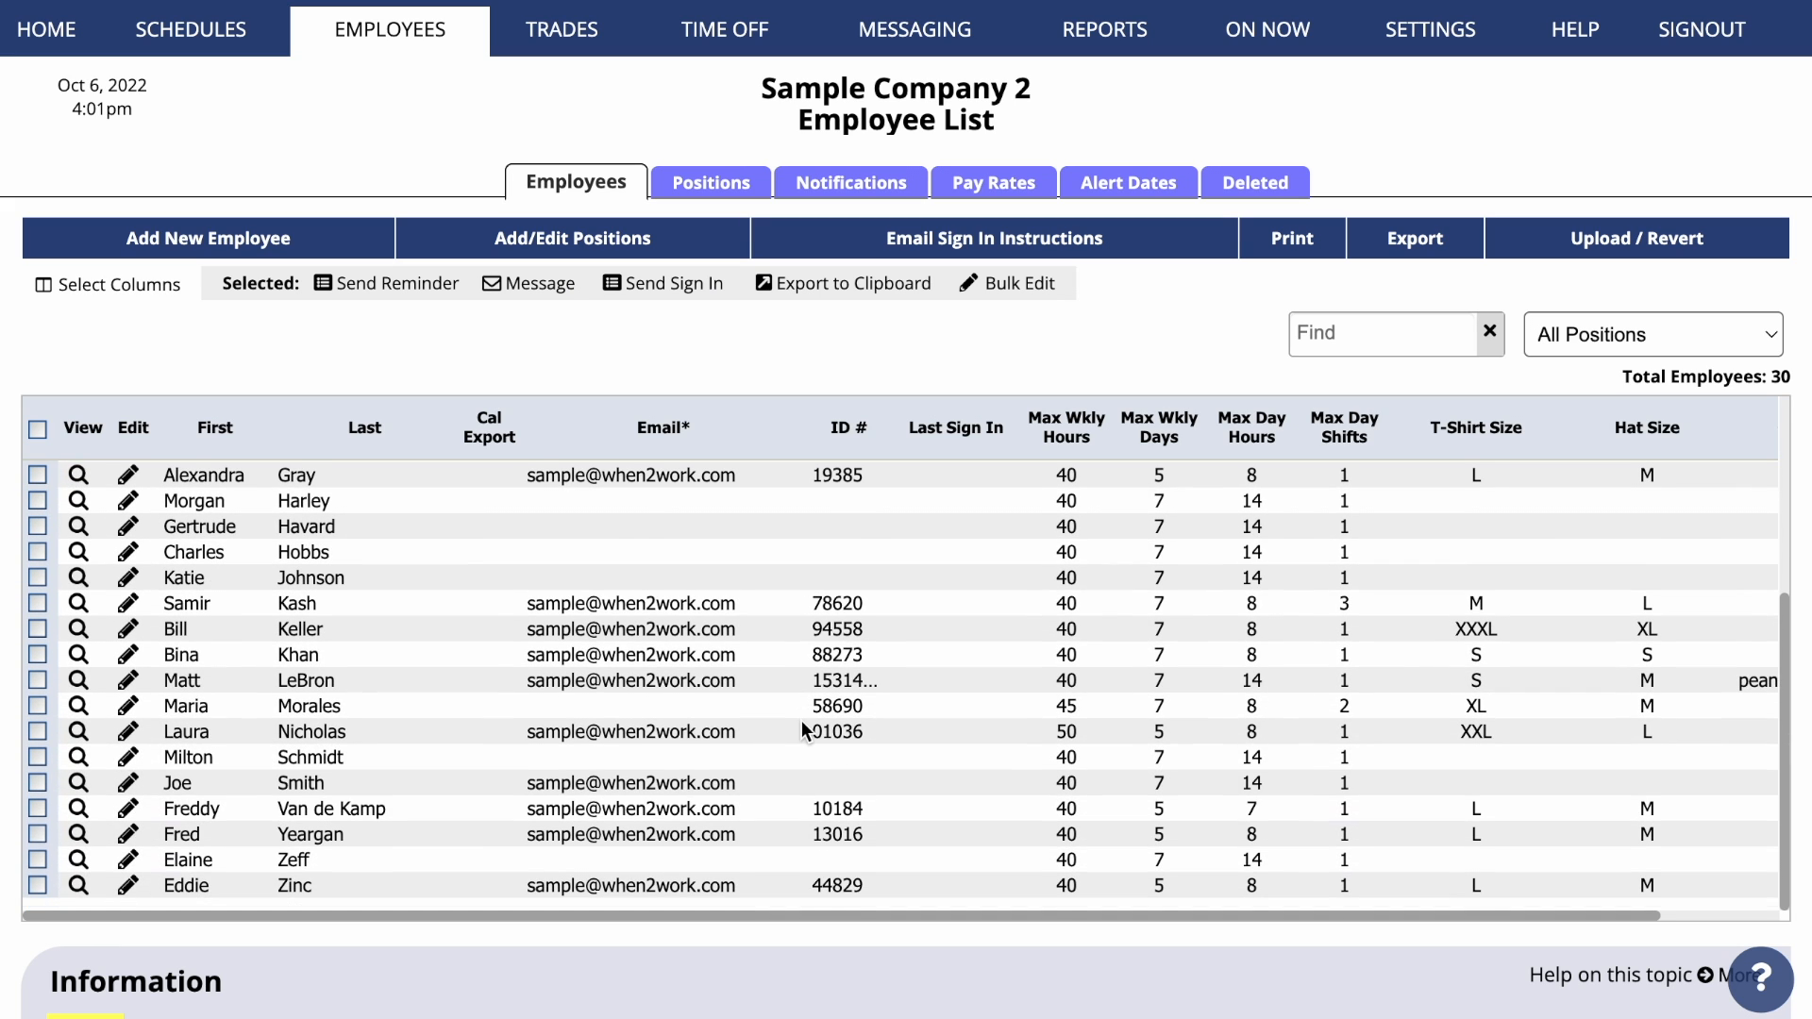
scroll(801, 720, "up", 4)
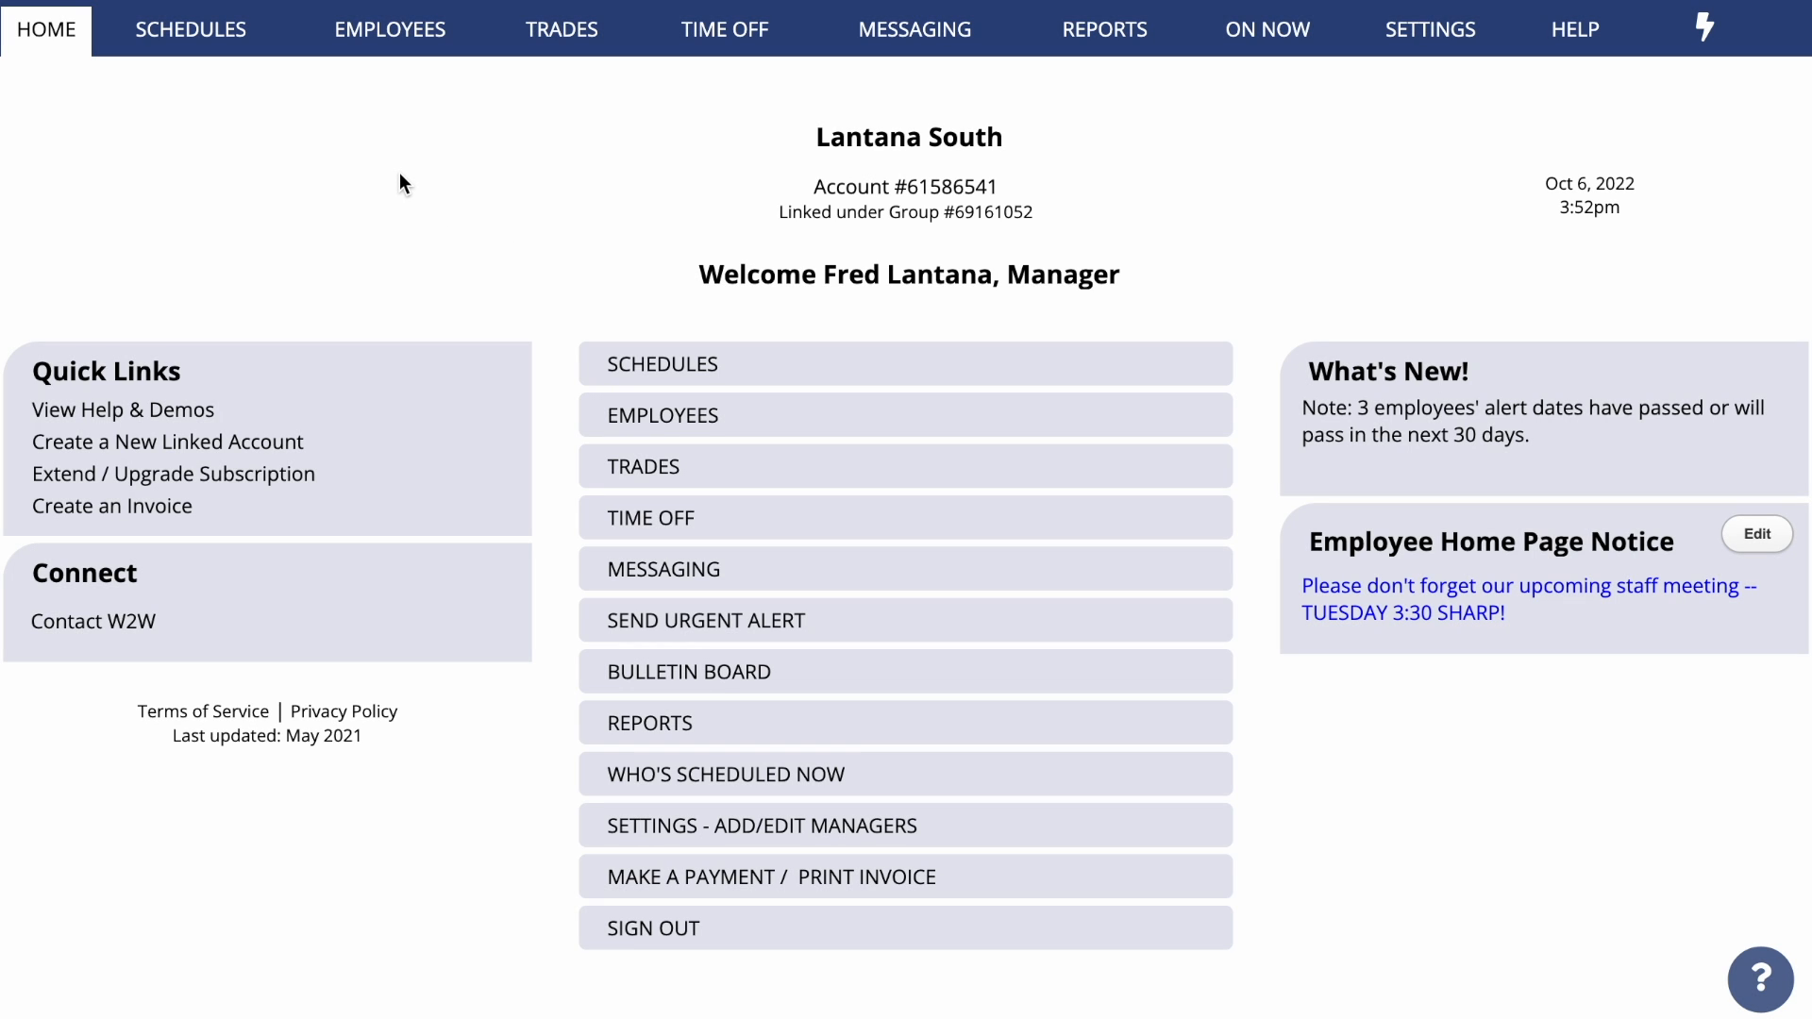
Open the Lantana South schedule in Grid View and select all shifts for the week of Oct 3, 2022 for export.
mouse_move(194, 29)
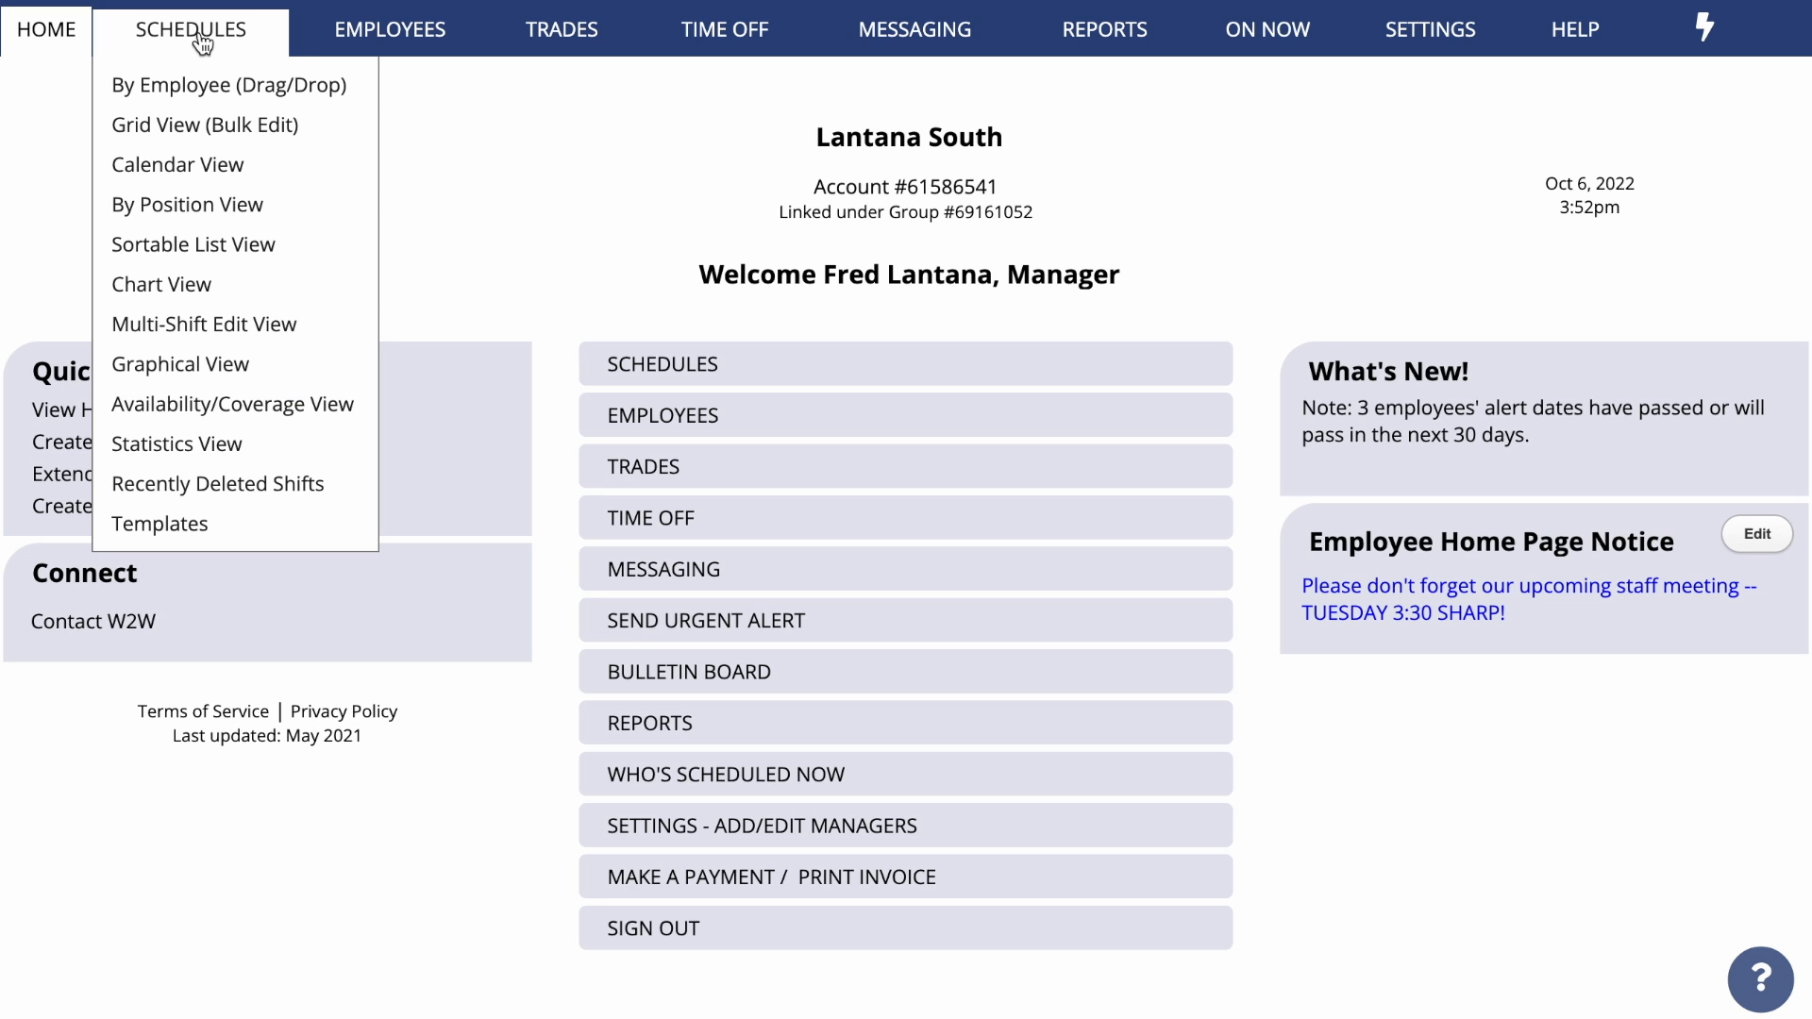
left_click(202, 135)
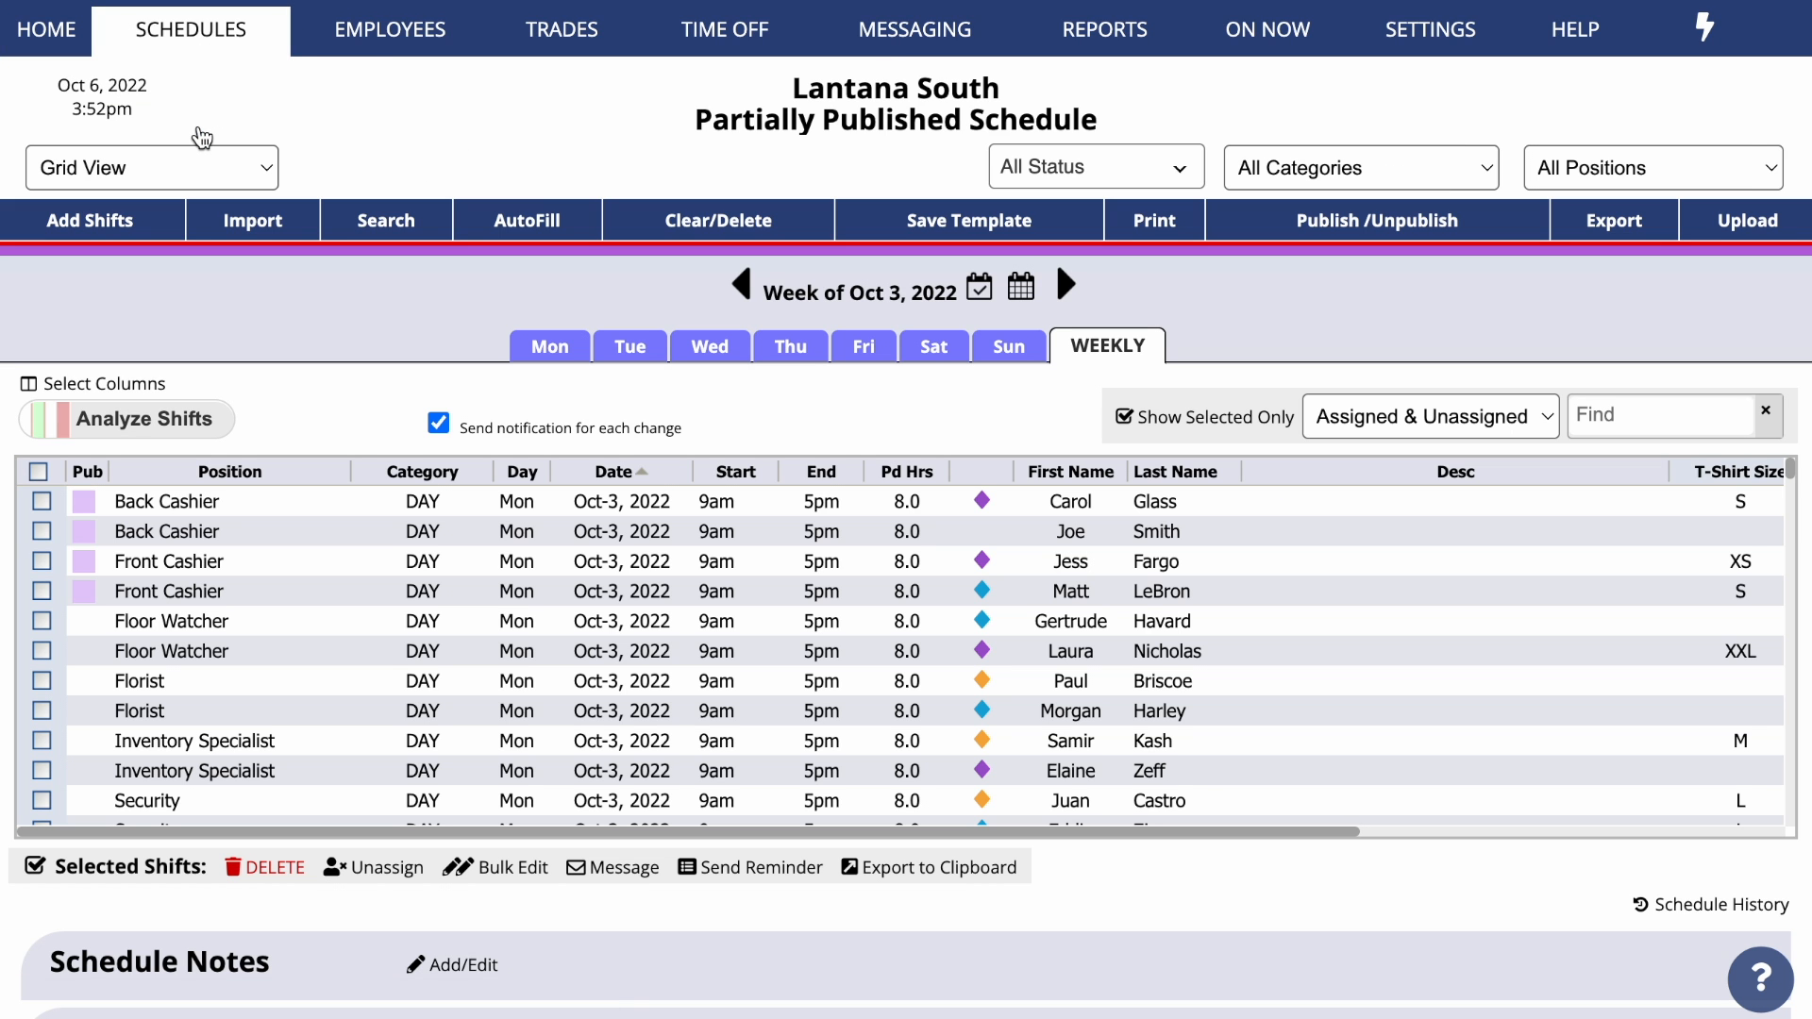
left_click(39, 470)
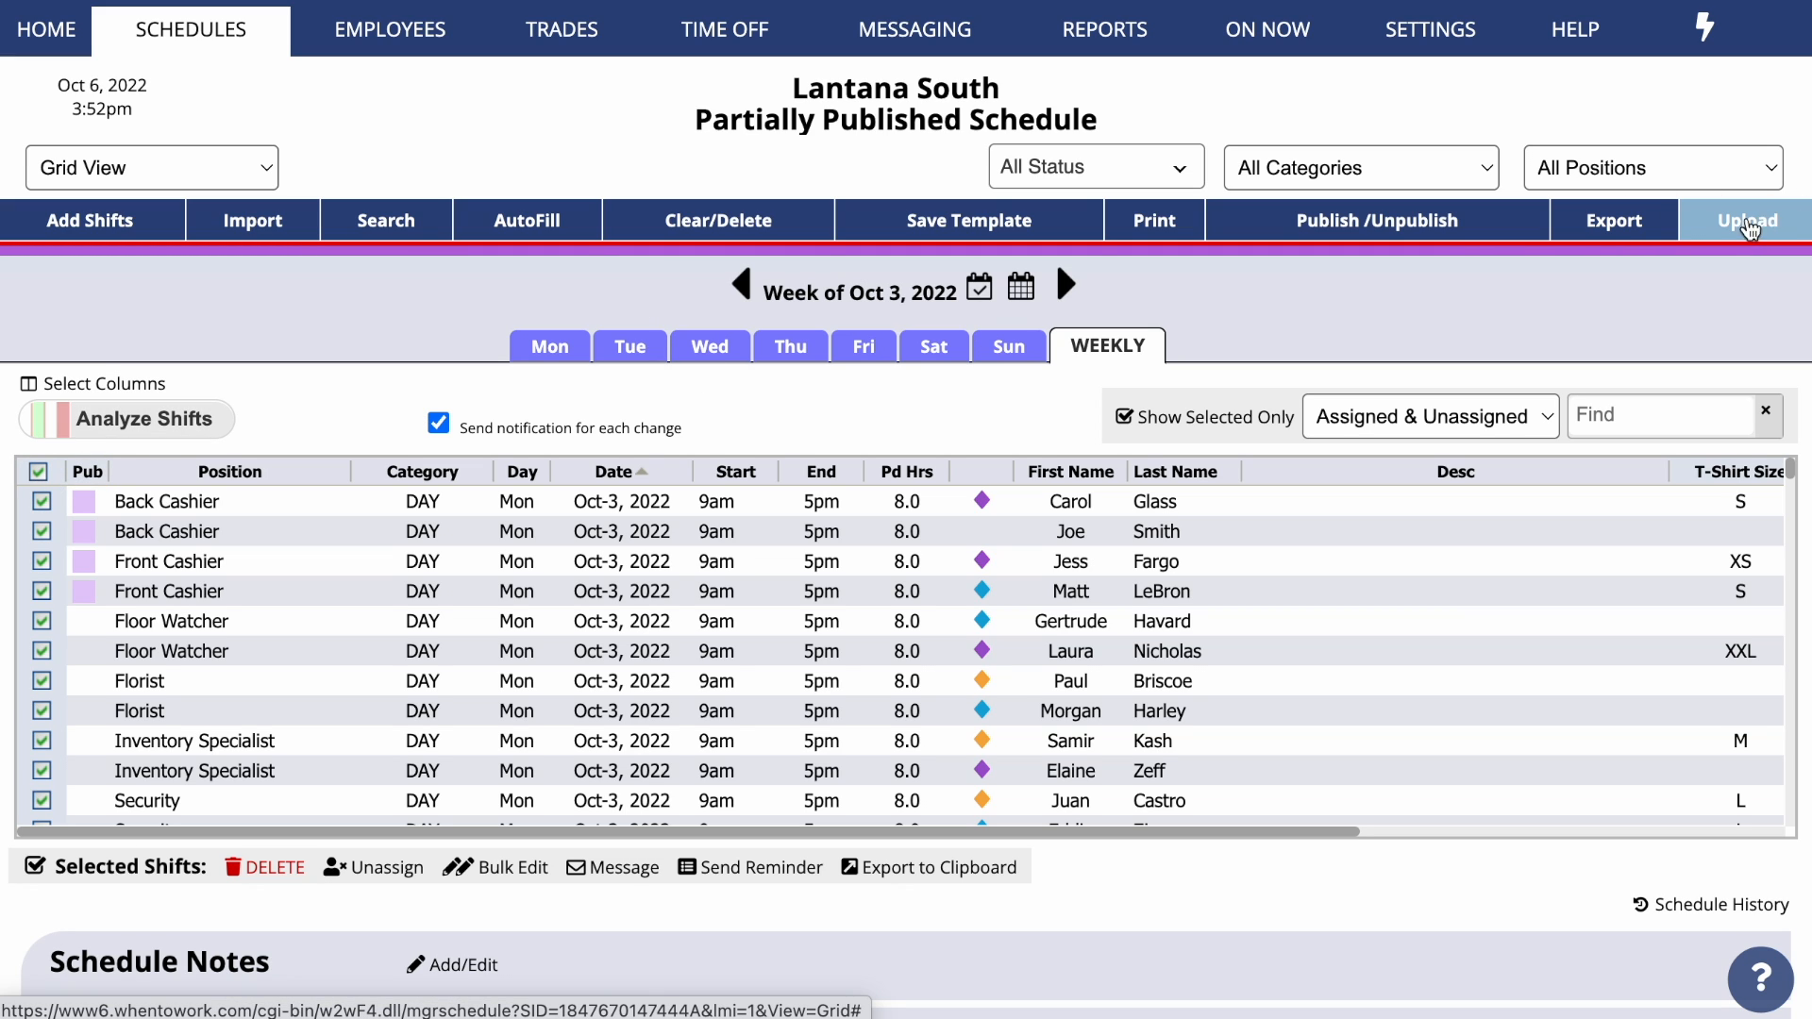
left_click(1645, 231)
Export the shifts as SHIFTEXPORT.CSV with the Shift Color column included, and open the downloaded file.
scroll(748, 230, "down", 2)
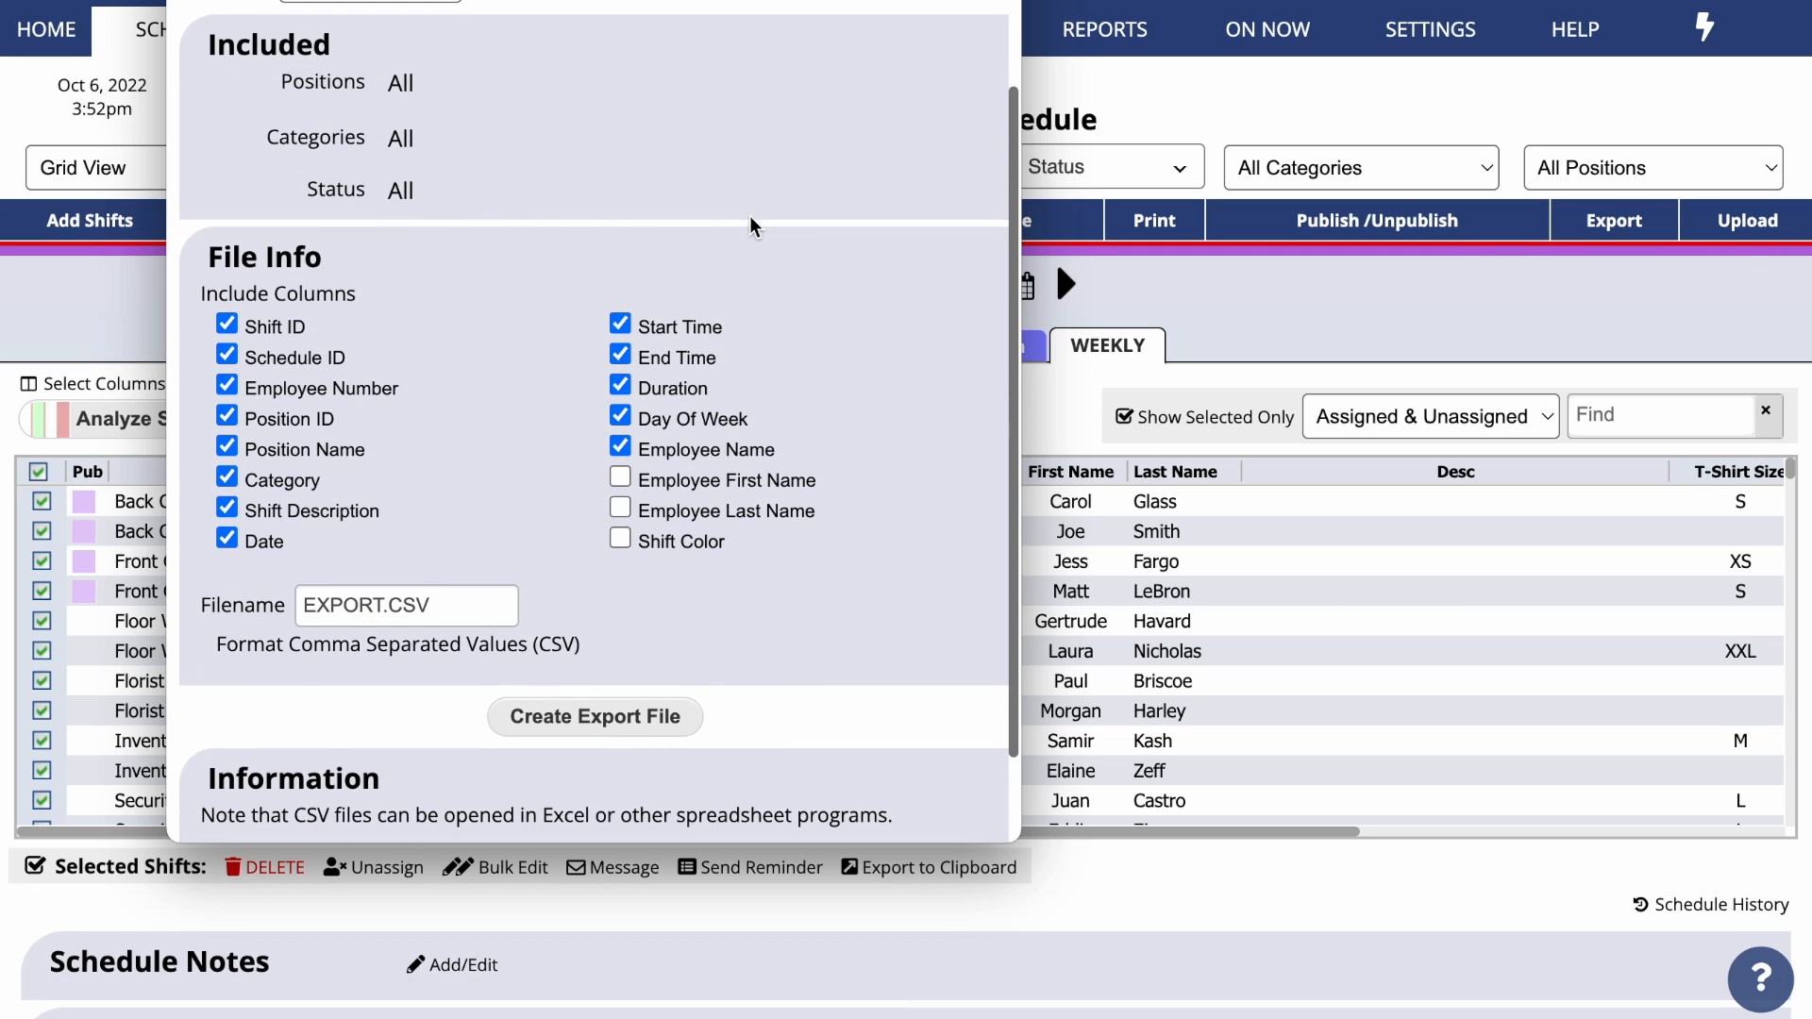
left_click(620, 538)
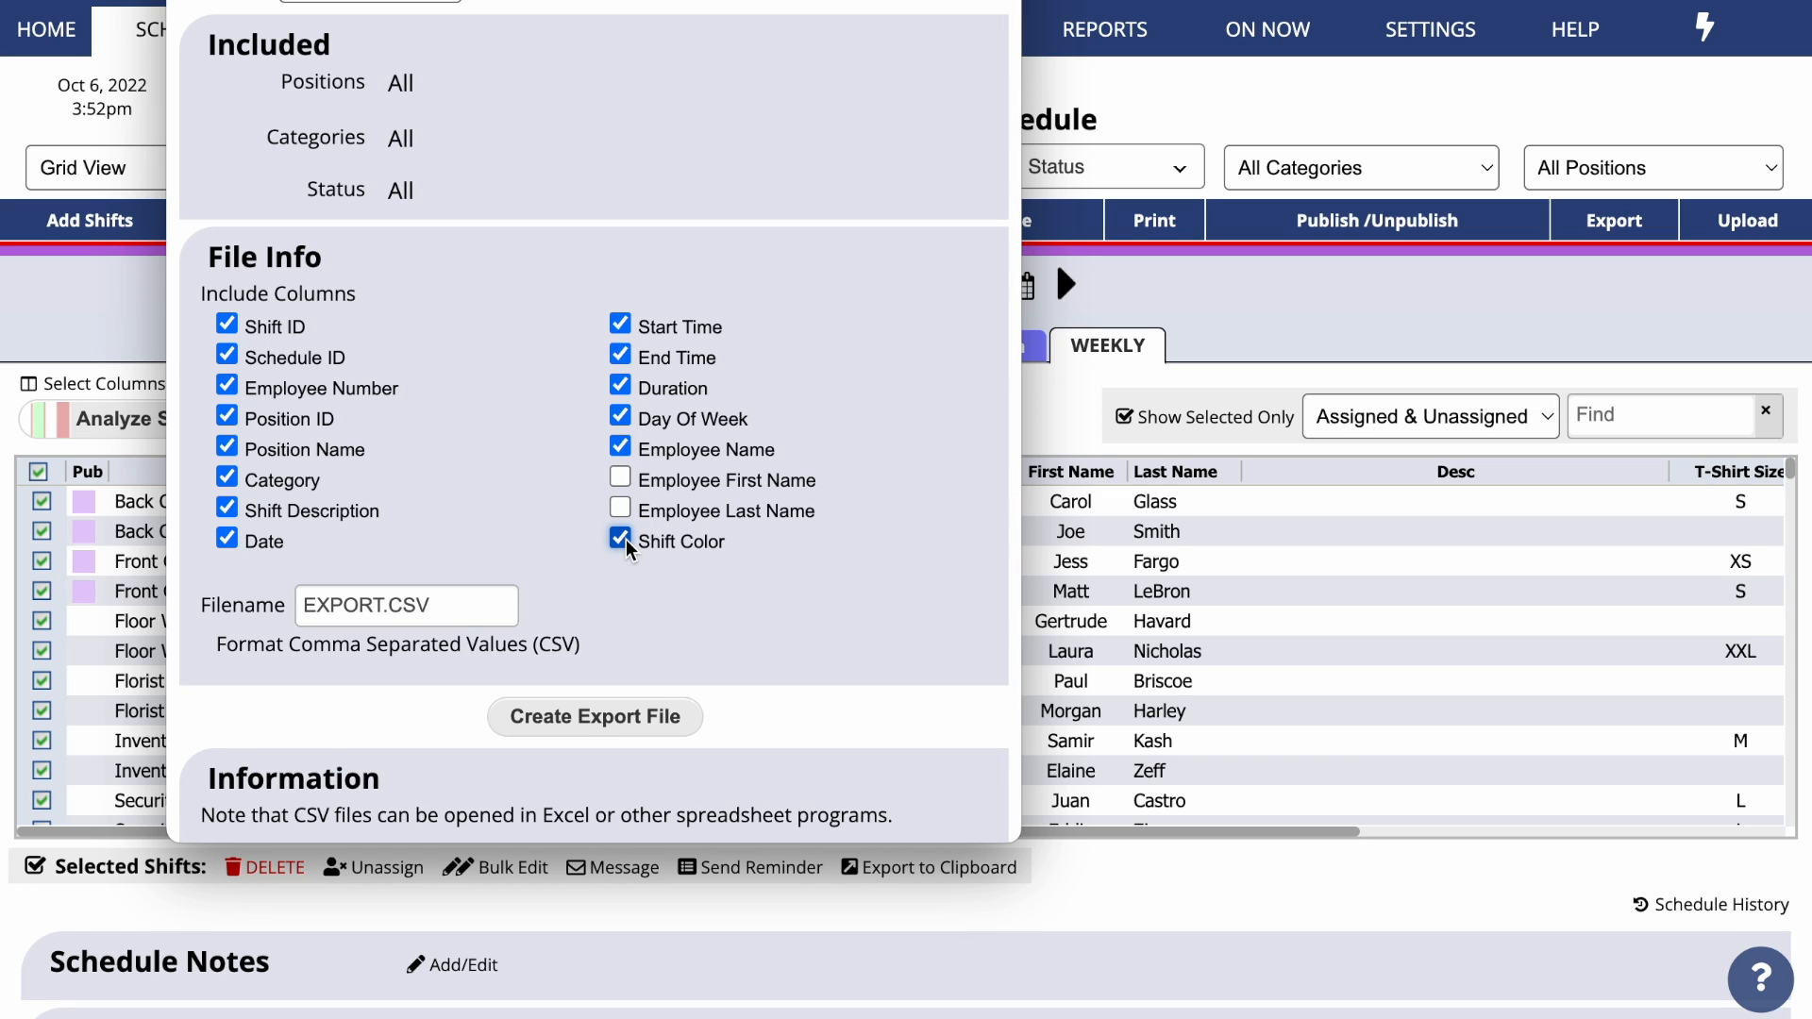
left_click(305, 605)
type("SHIF")
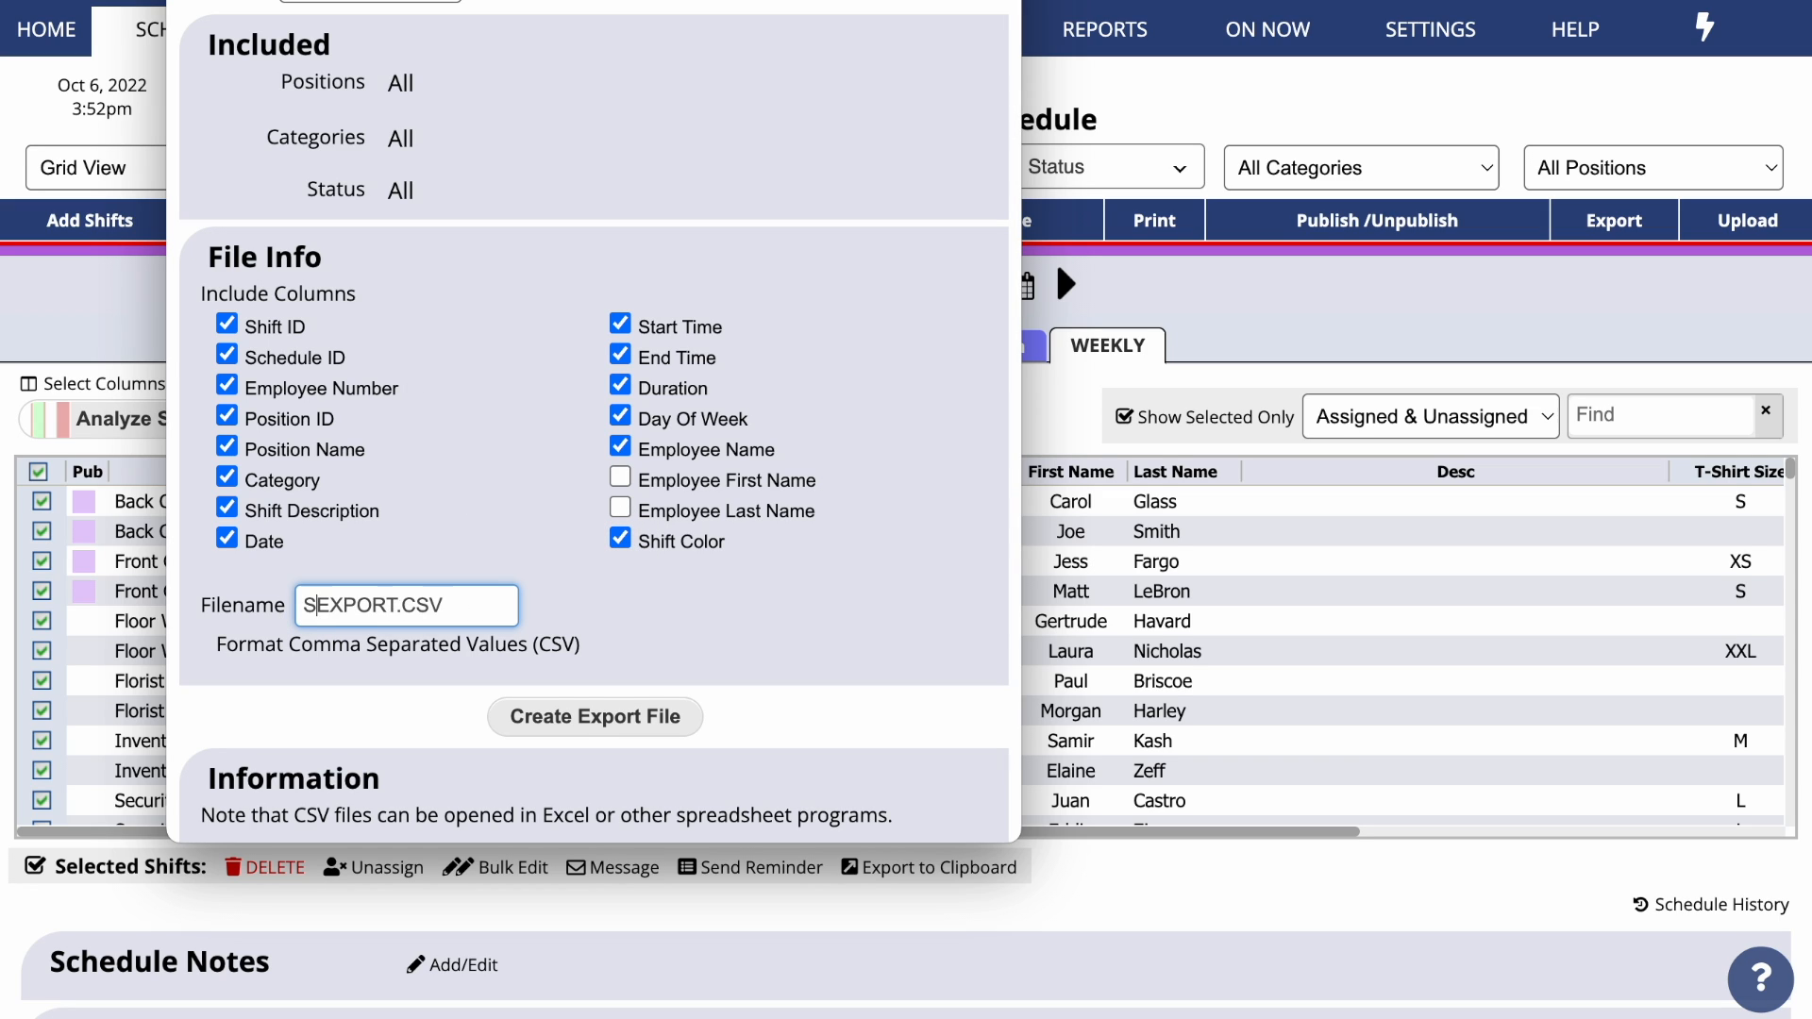
type("T")
left_click(558, 729)
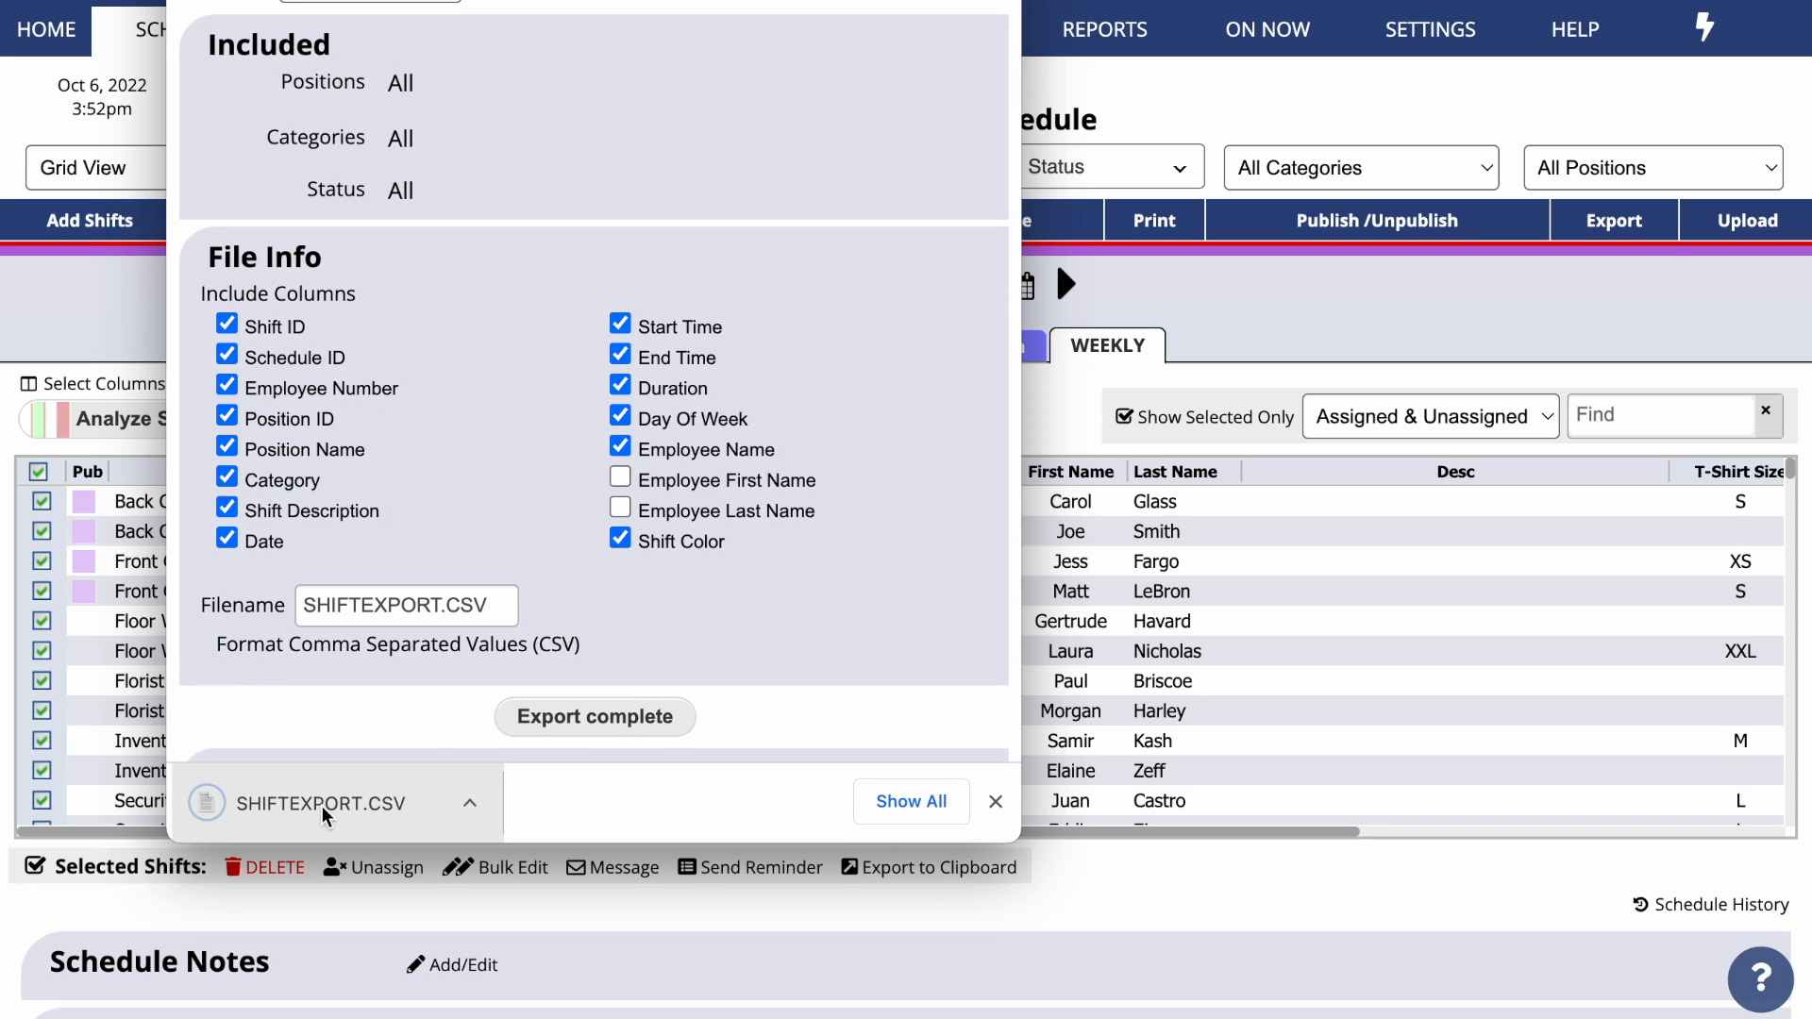
left_click(321, 809)
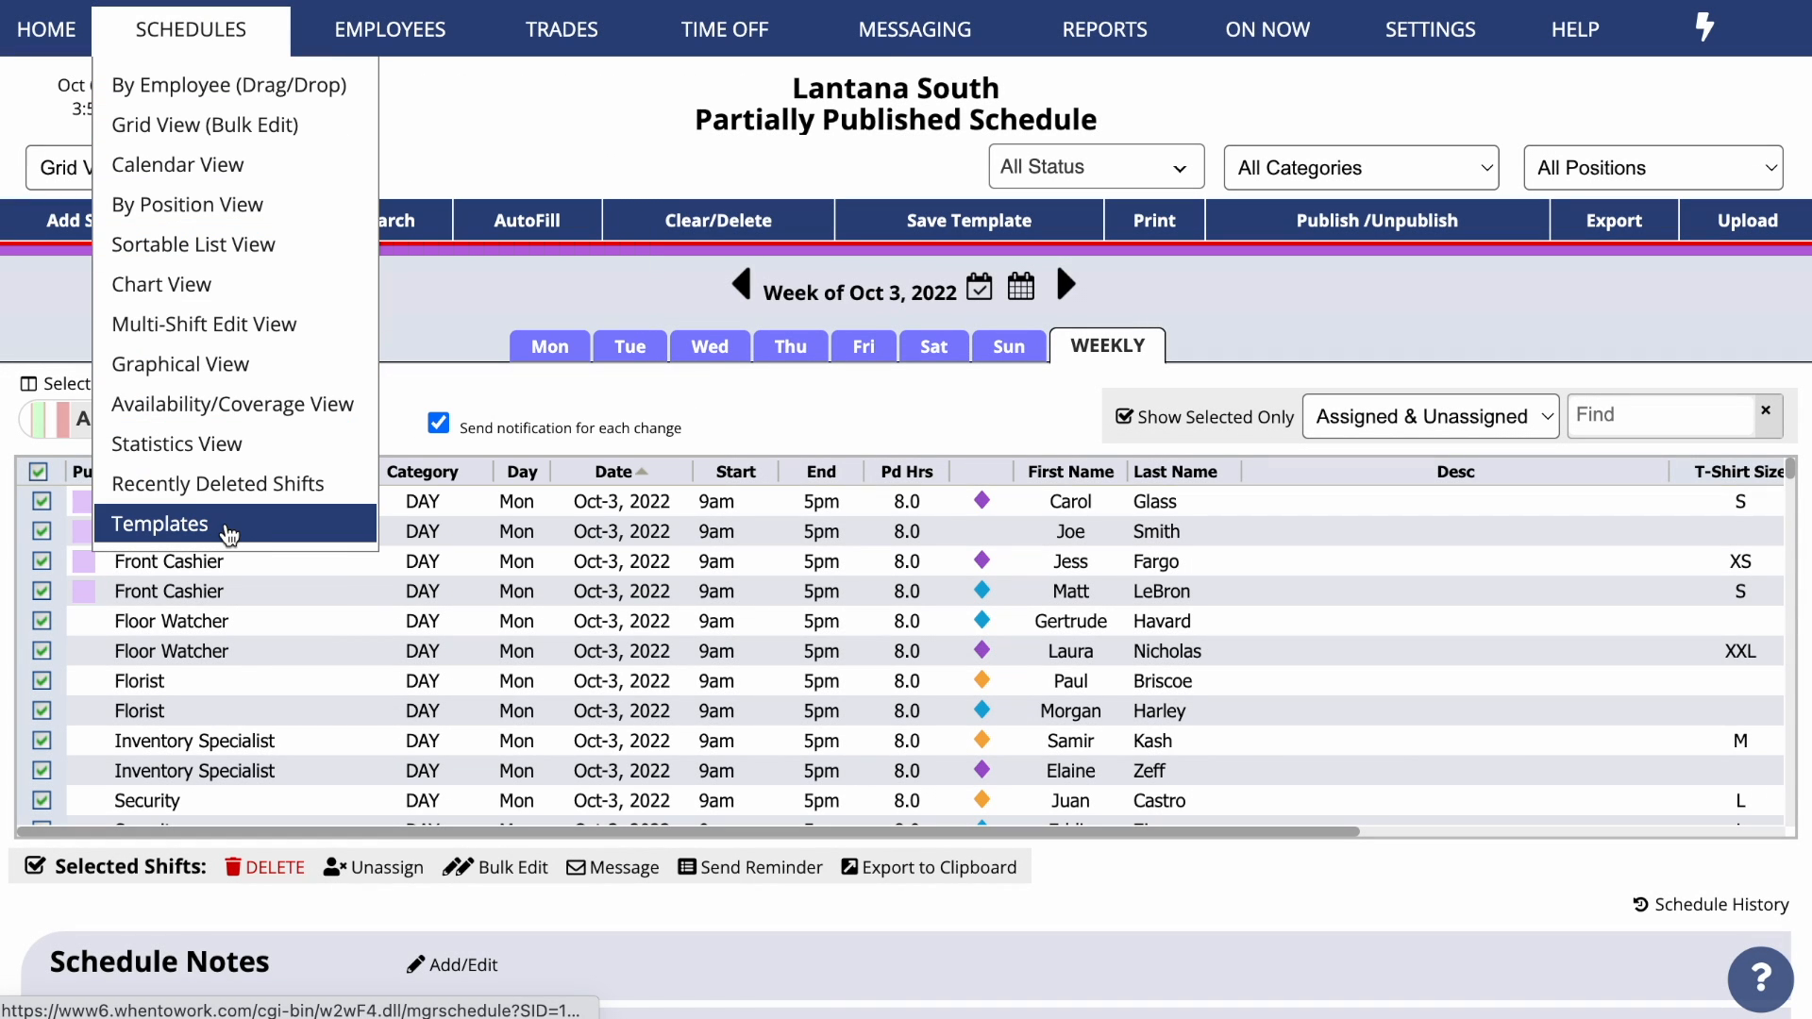
Open the Regular Week template in the schedule's Template Editor.
left_click(252, 534)
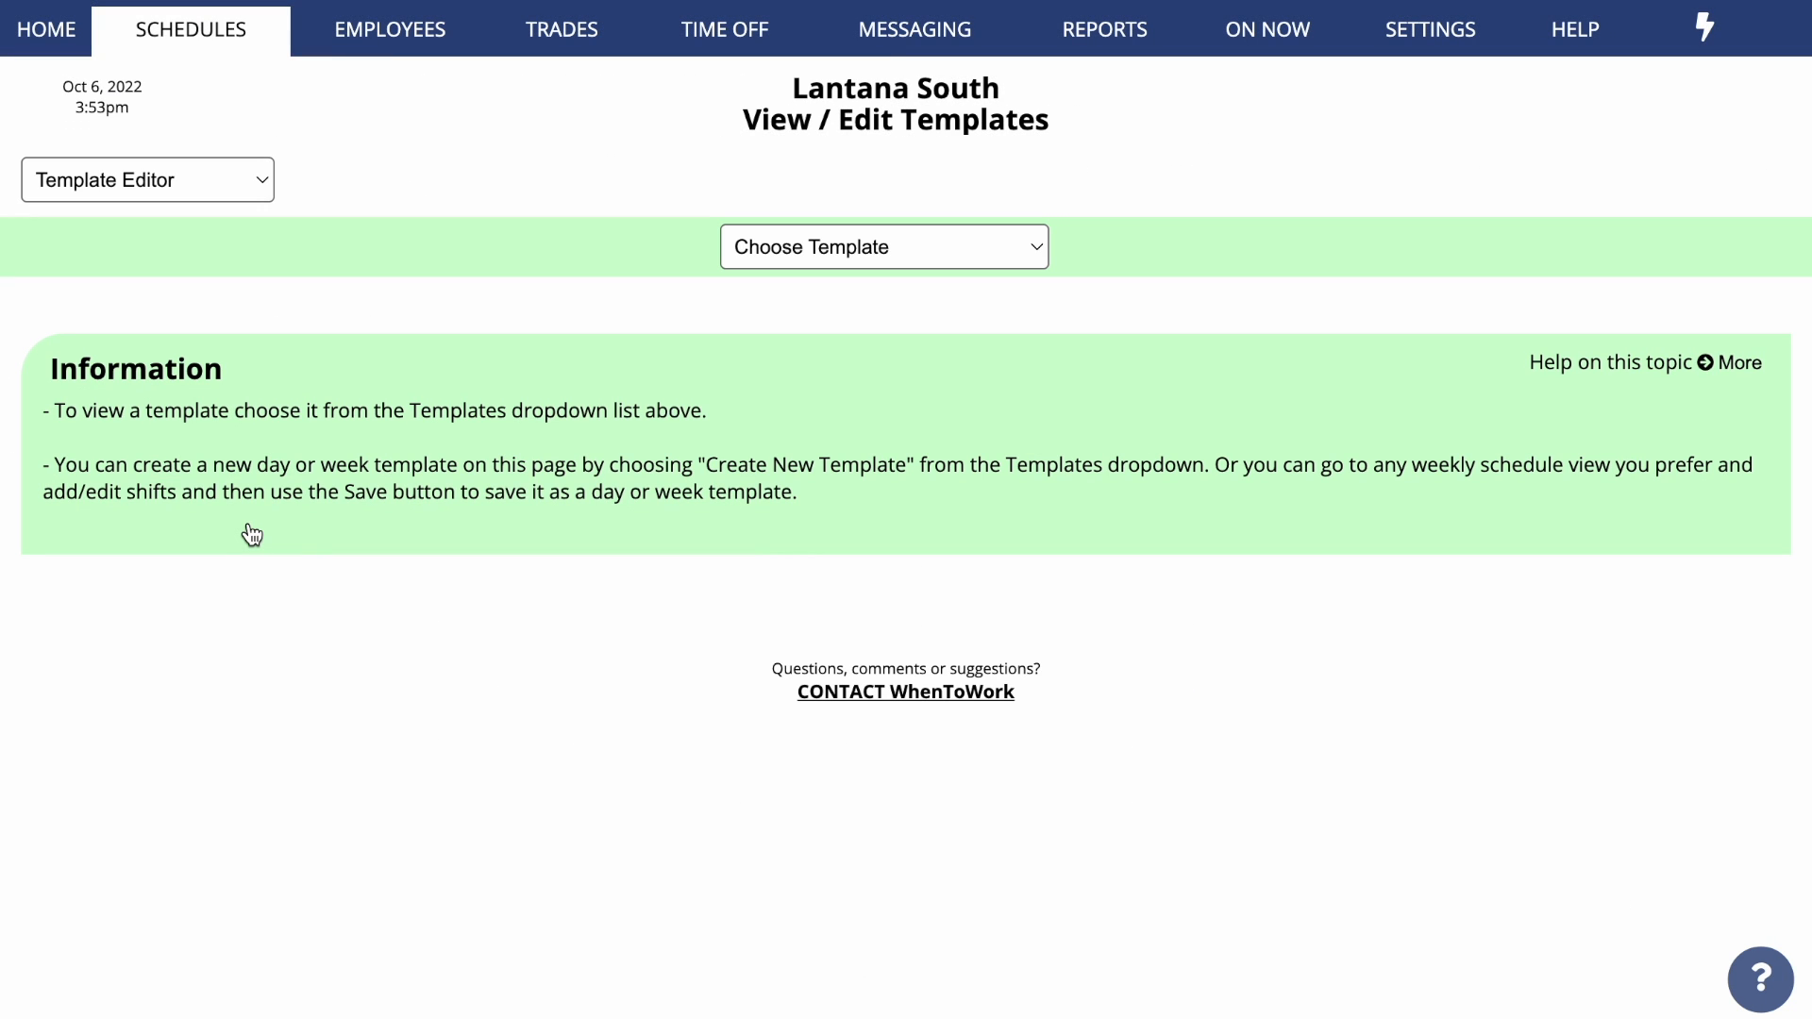
left_click(885, 240)
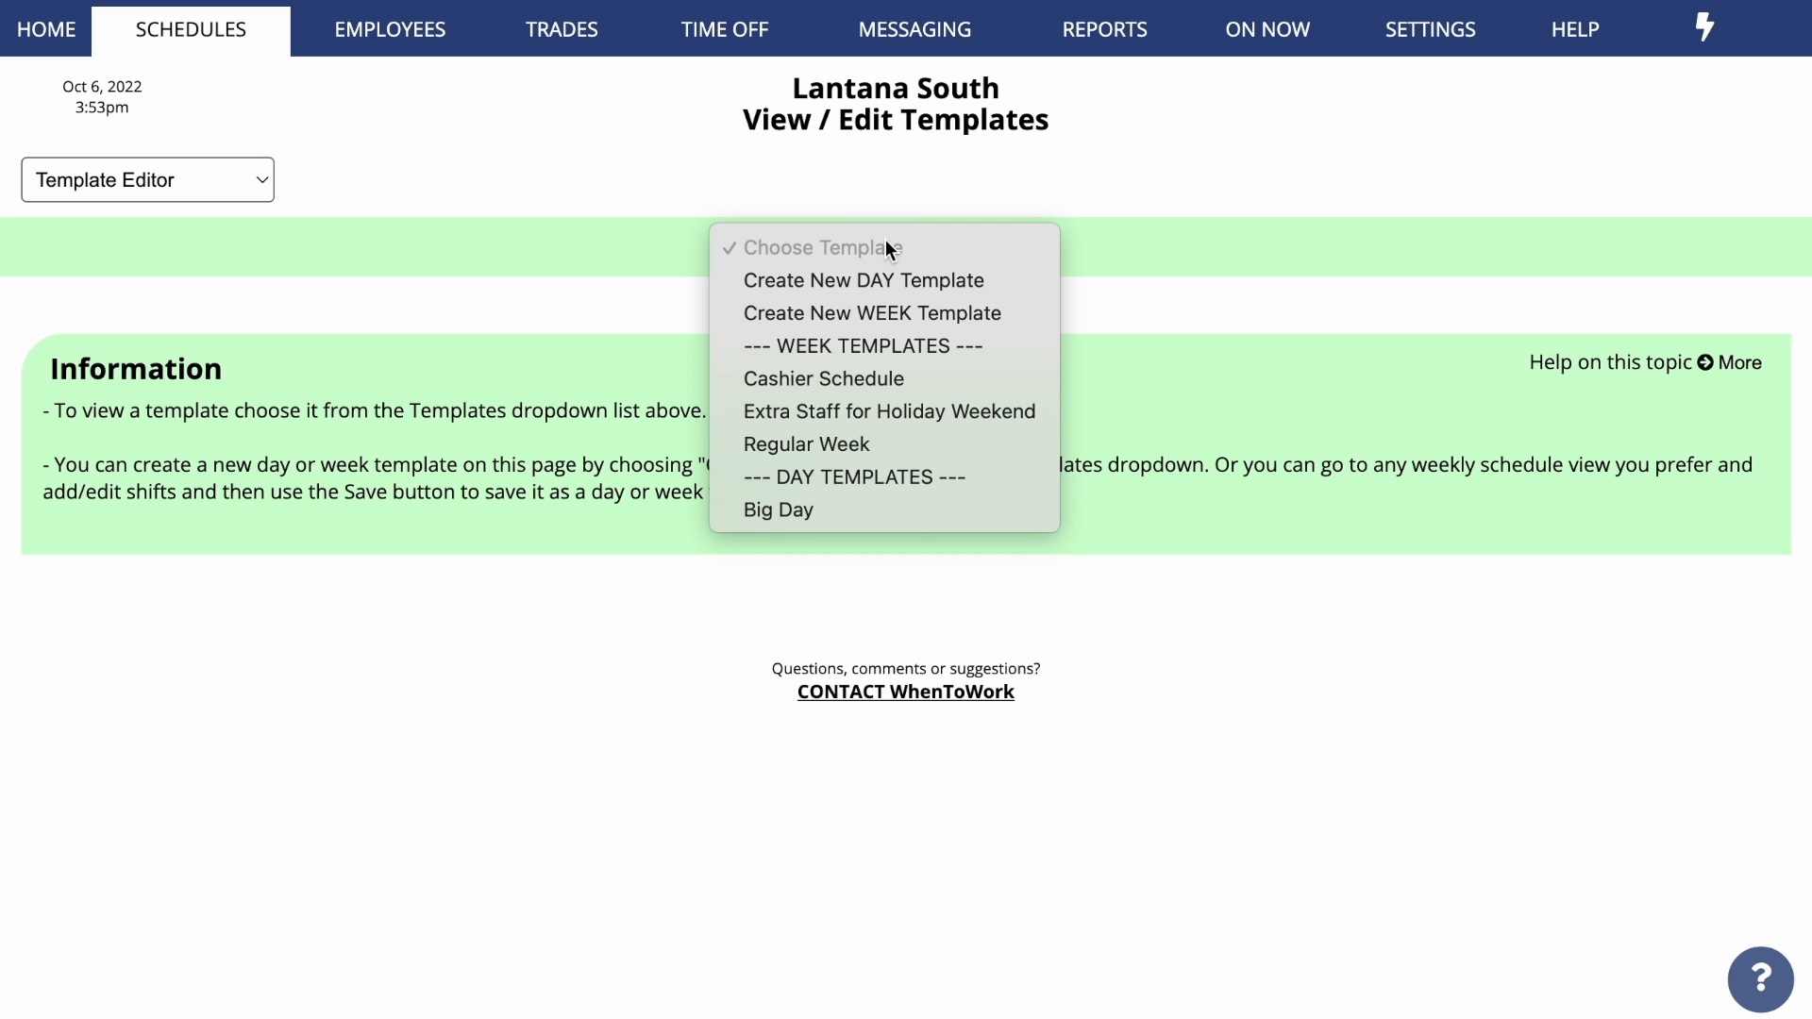
left_click(864, 446)
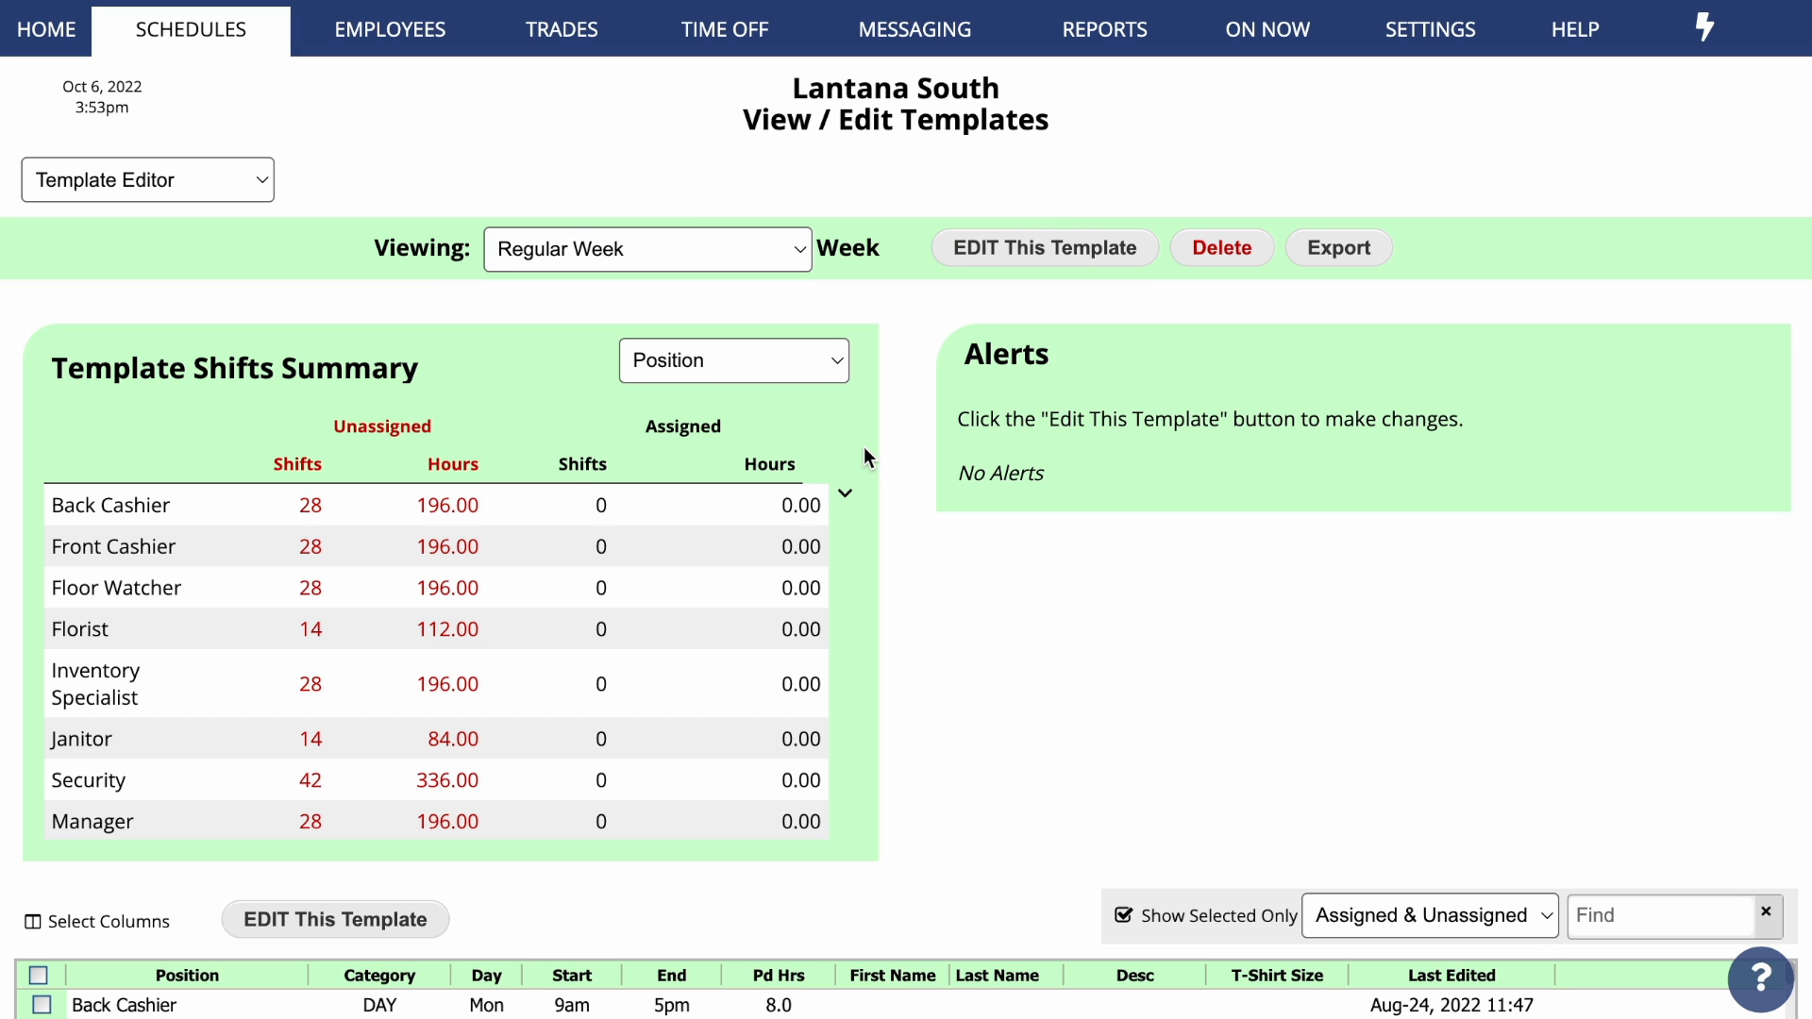
Export all shifts of the Regular Week template with the default columns as TEMPLATE EXPORT.CSV and open the downloaded file.
left_click(1345, 255)
left_click(261, 728)
type("TEMPLATE EXPORT.C")
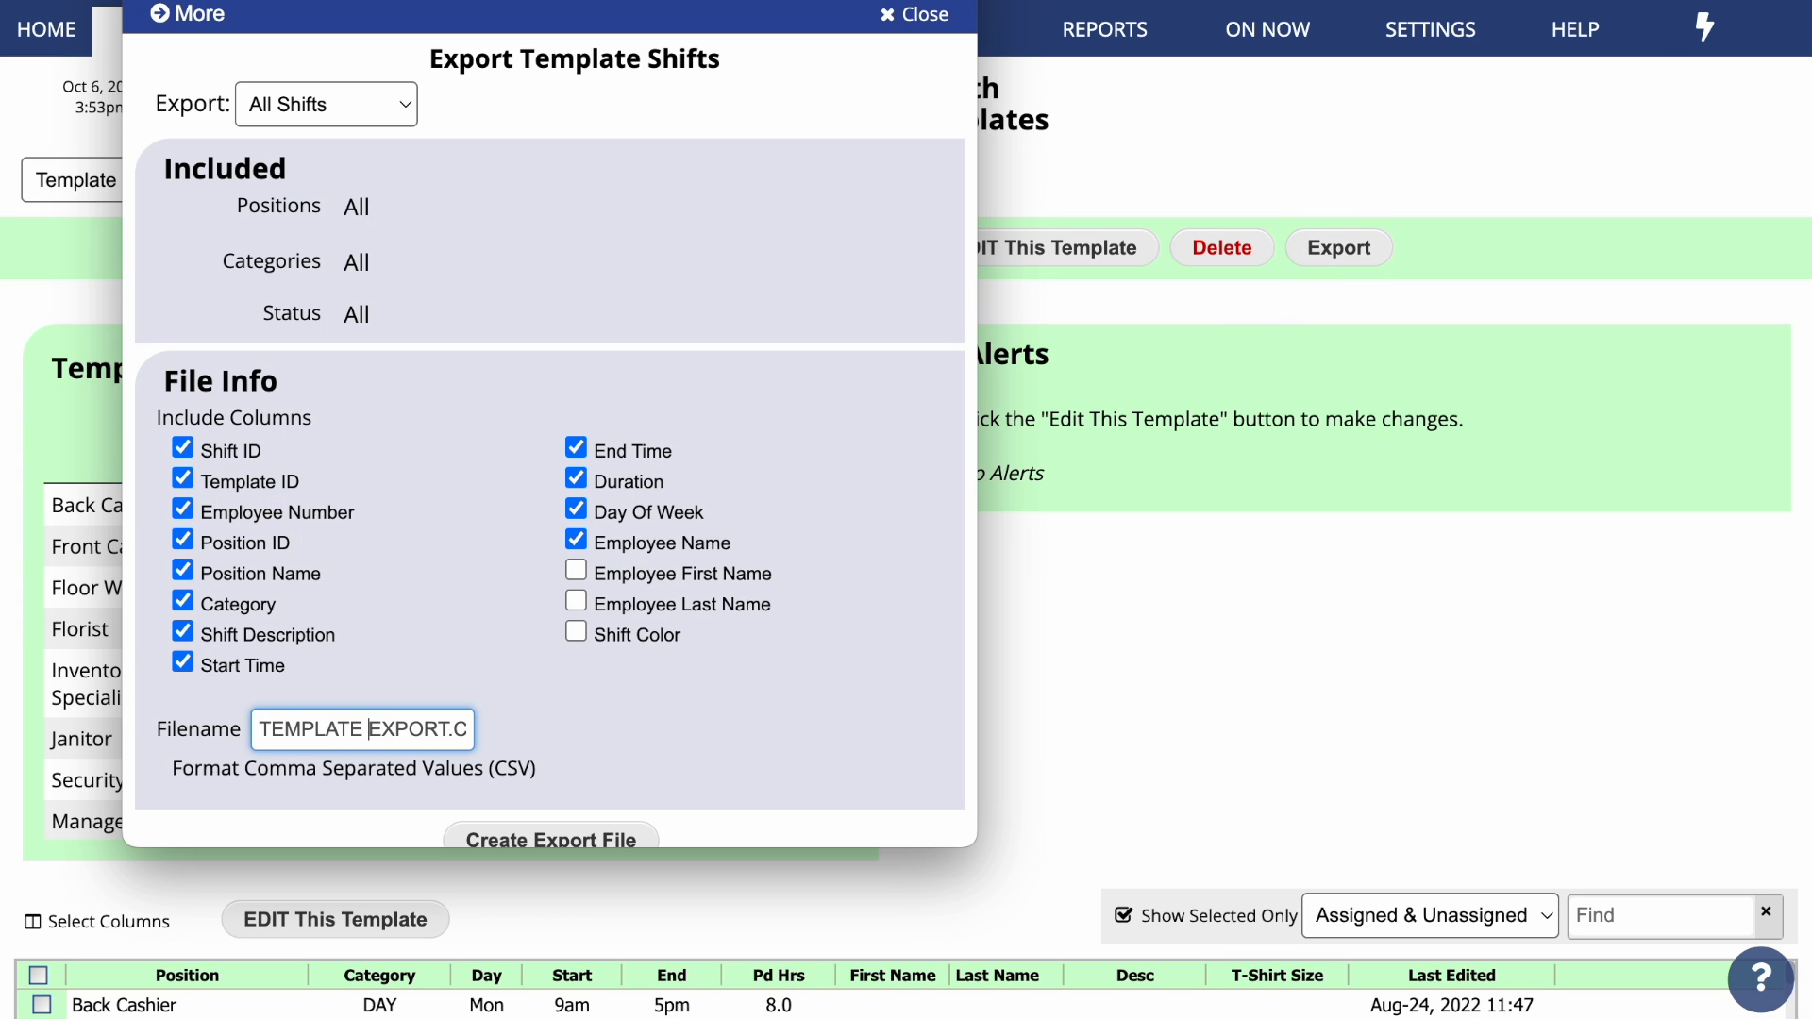
scroll(524, 659, "down", 2)
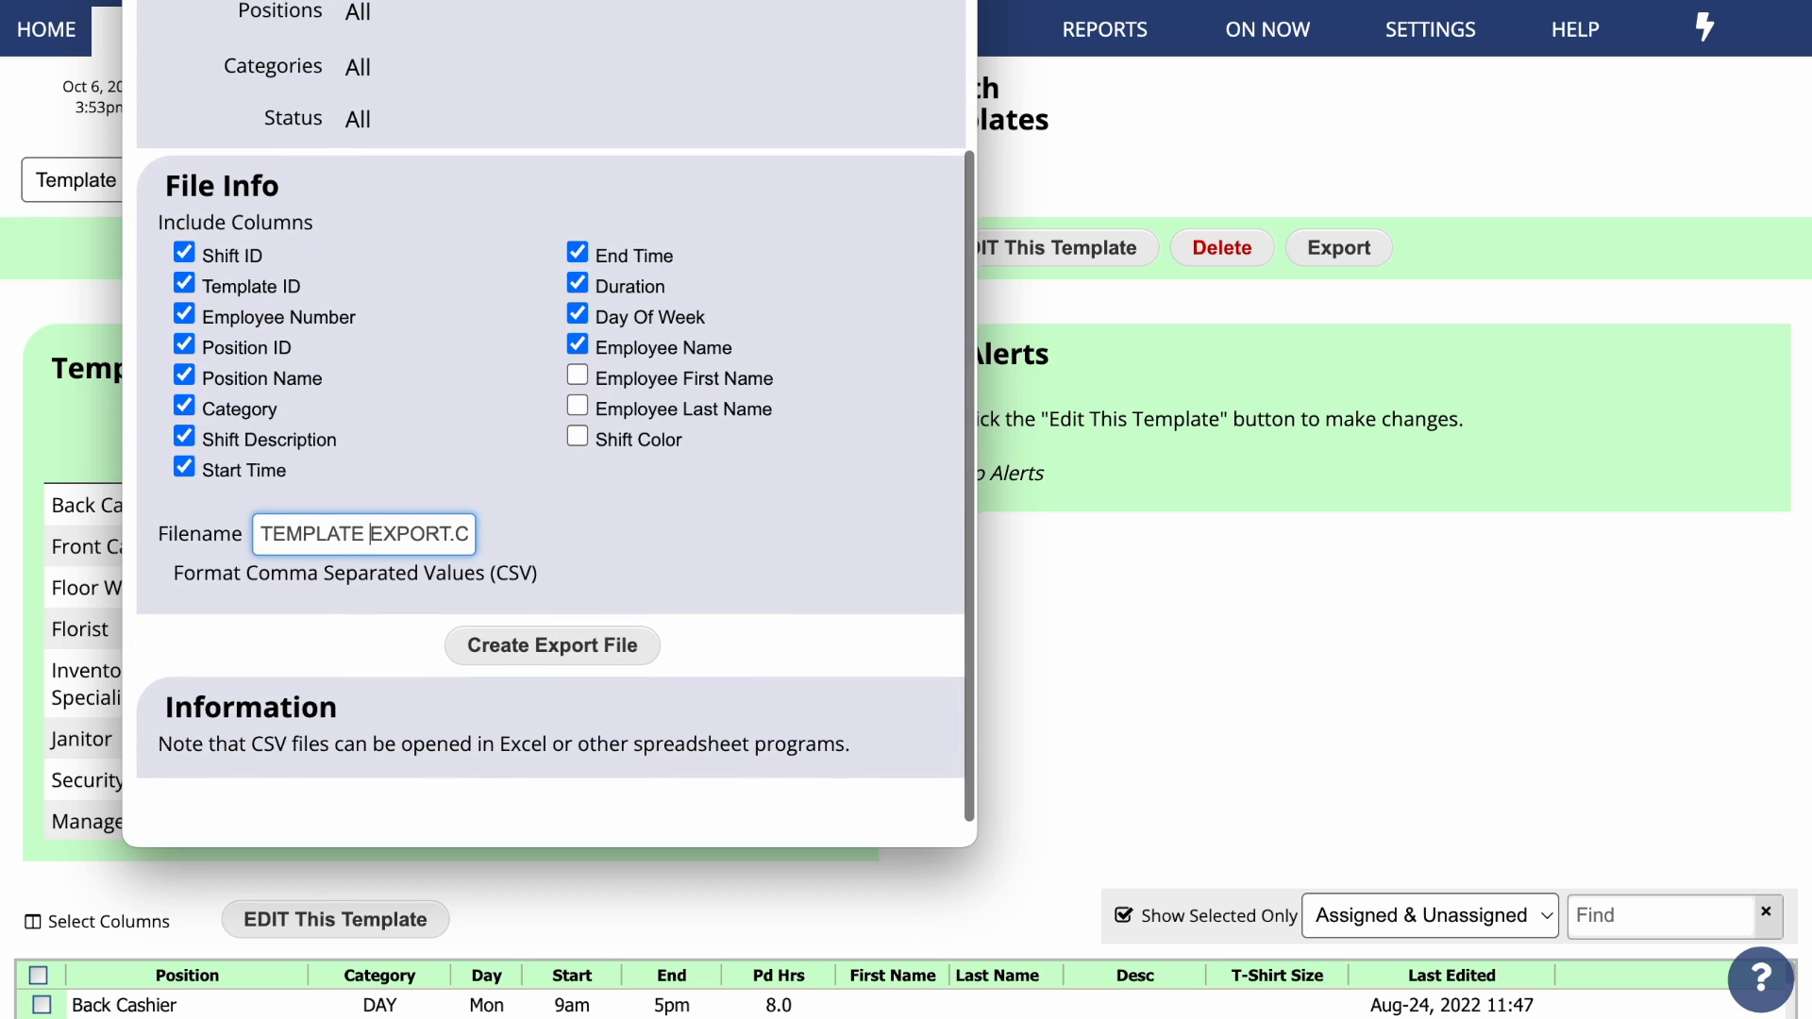
left_click(524, 658)
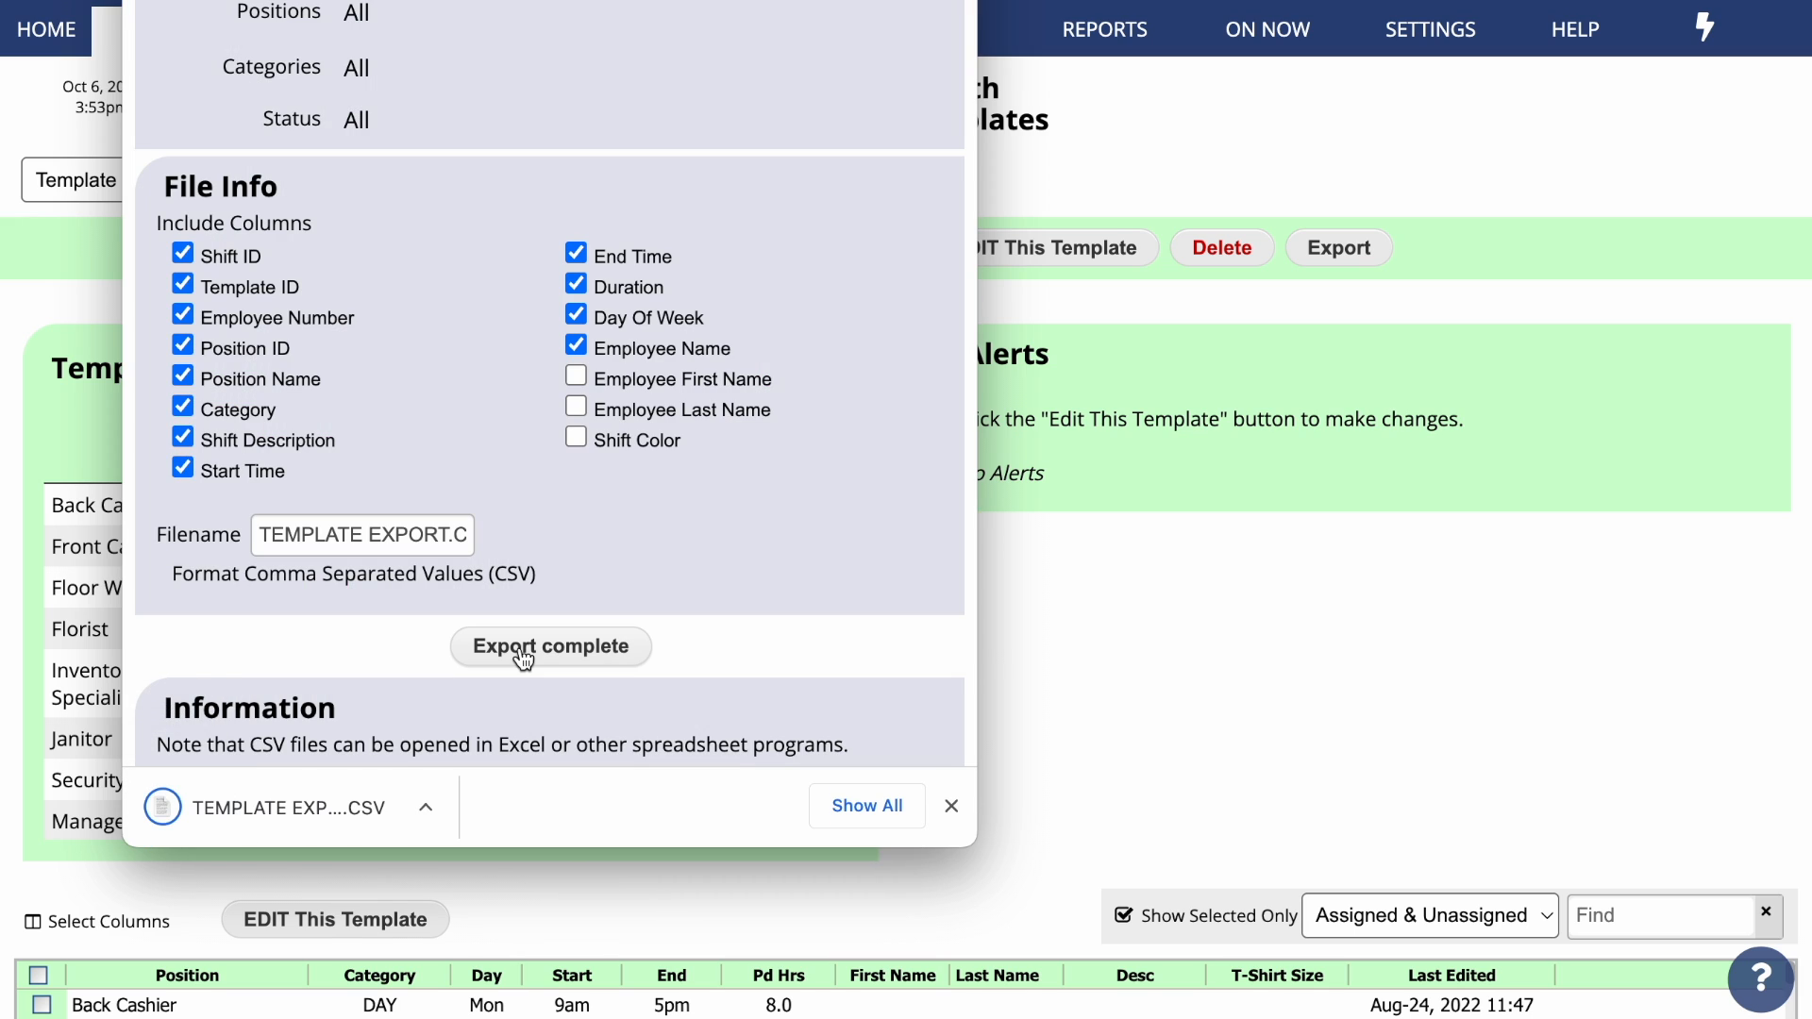
left_click(311, 803)
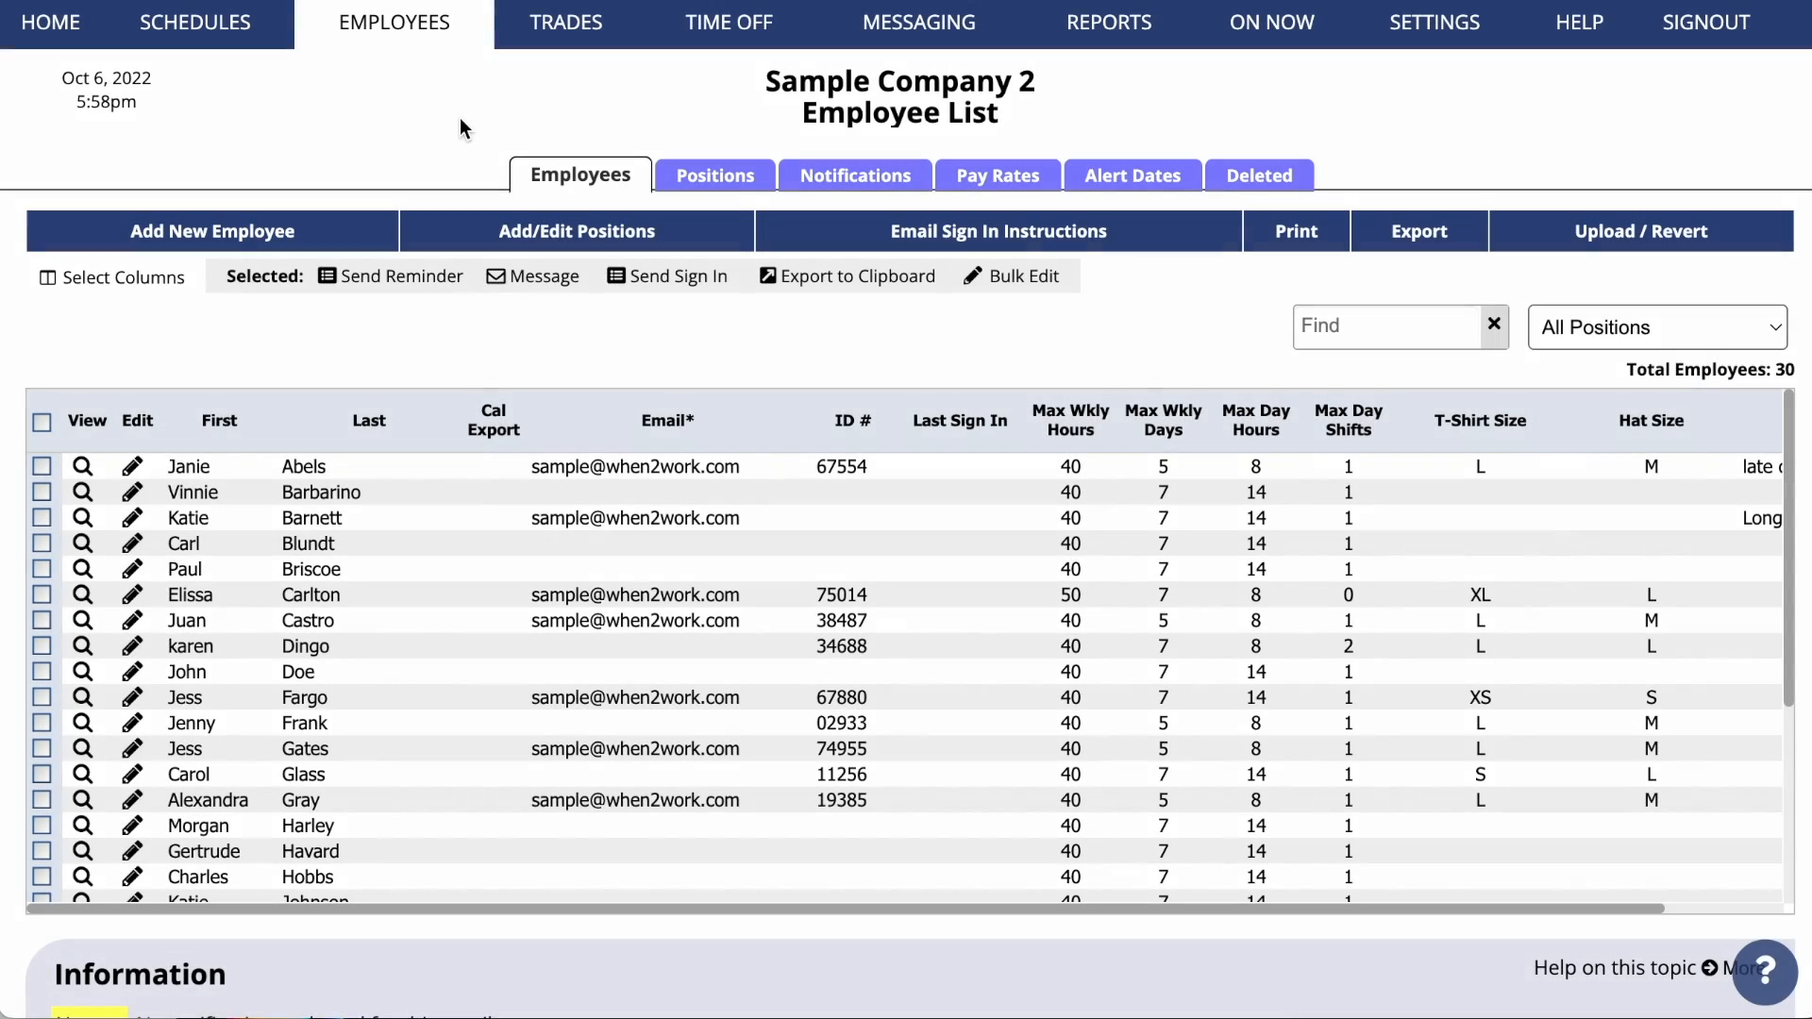
Add a new position named Floral Assistant from the Positions Grid of the Sample Company 2 account.
mouse_move(396, 23)
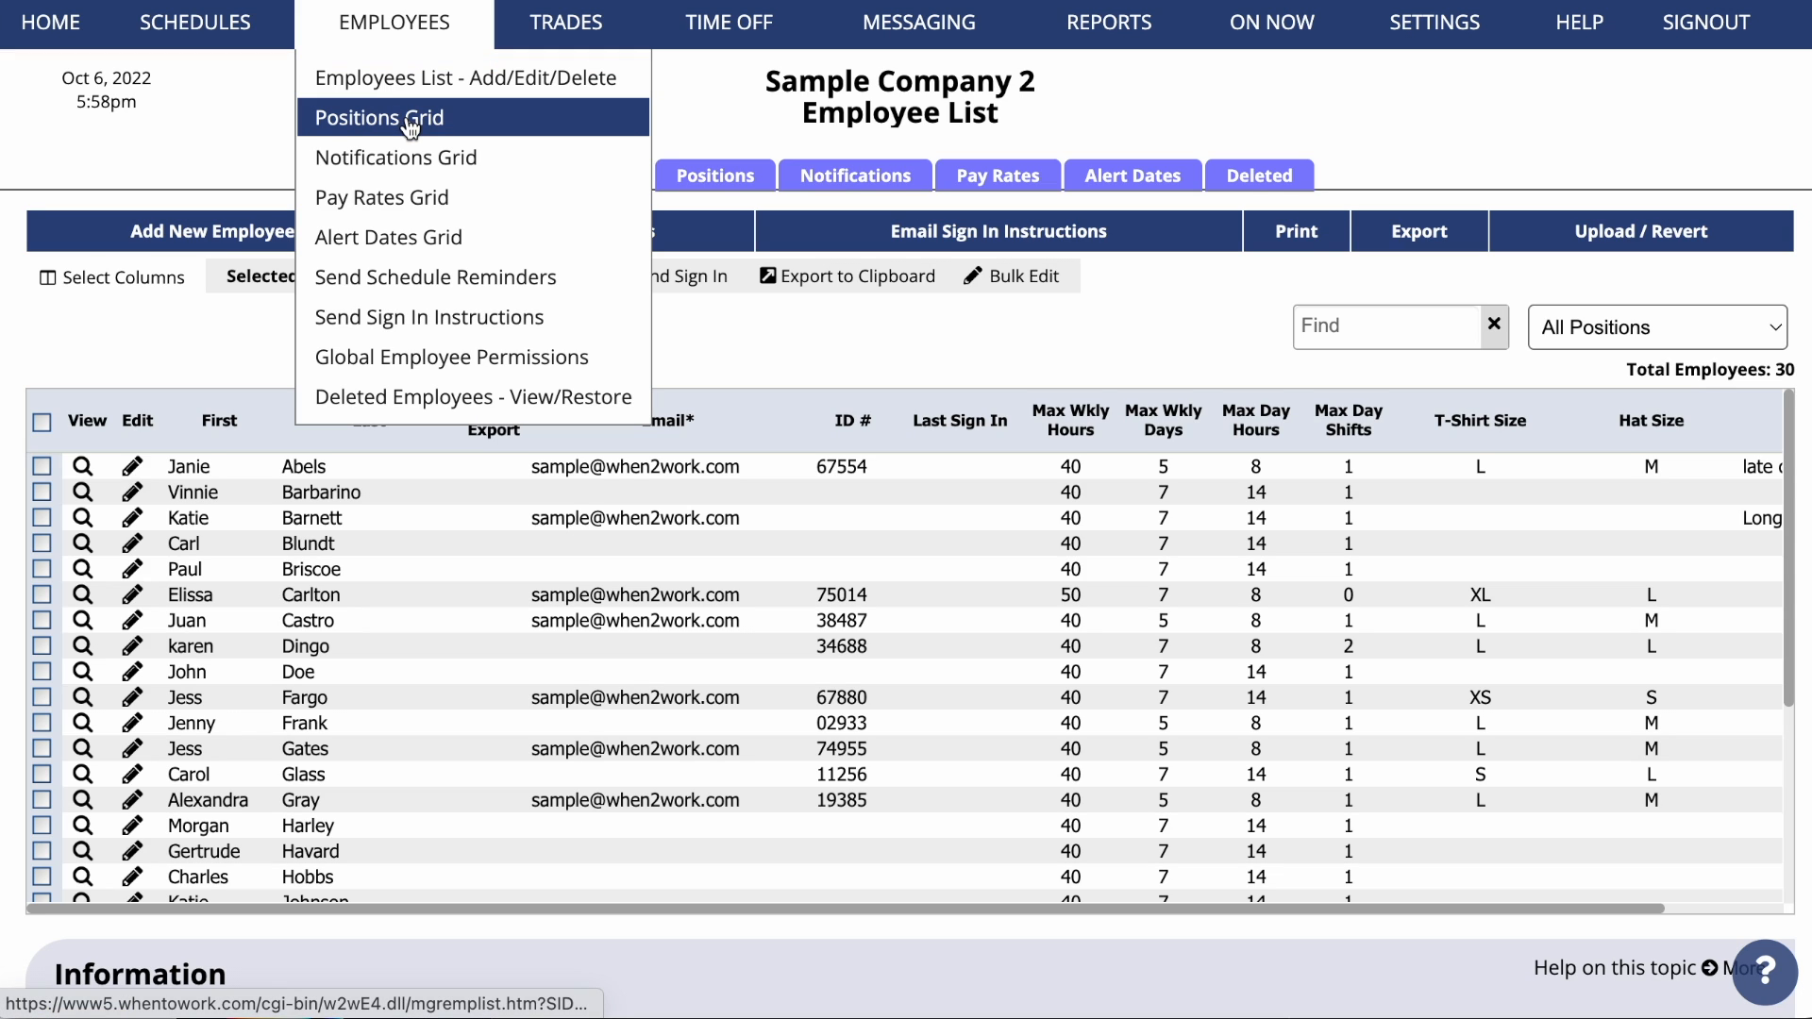
left_click(462, 124)
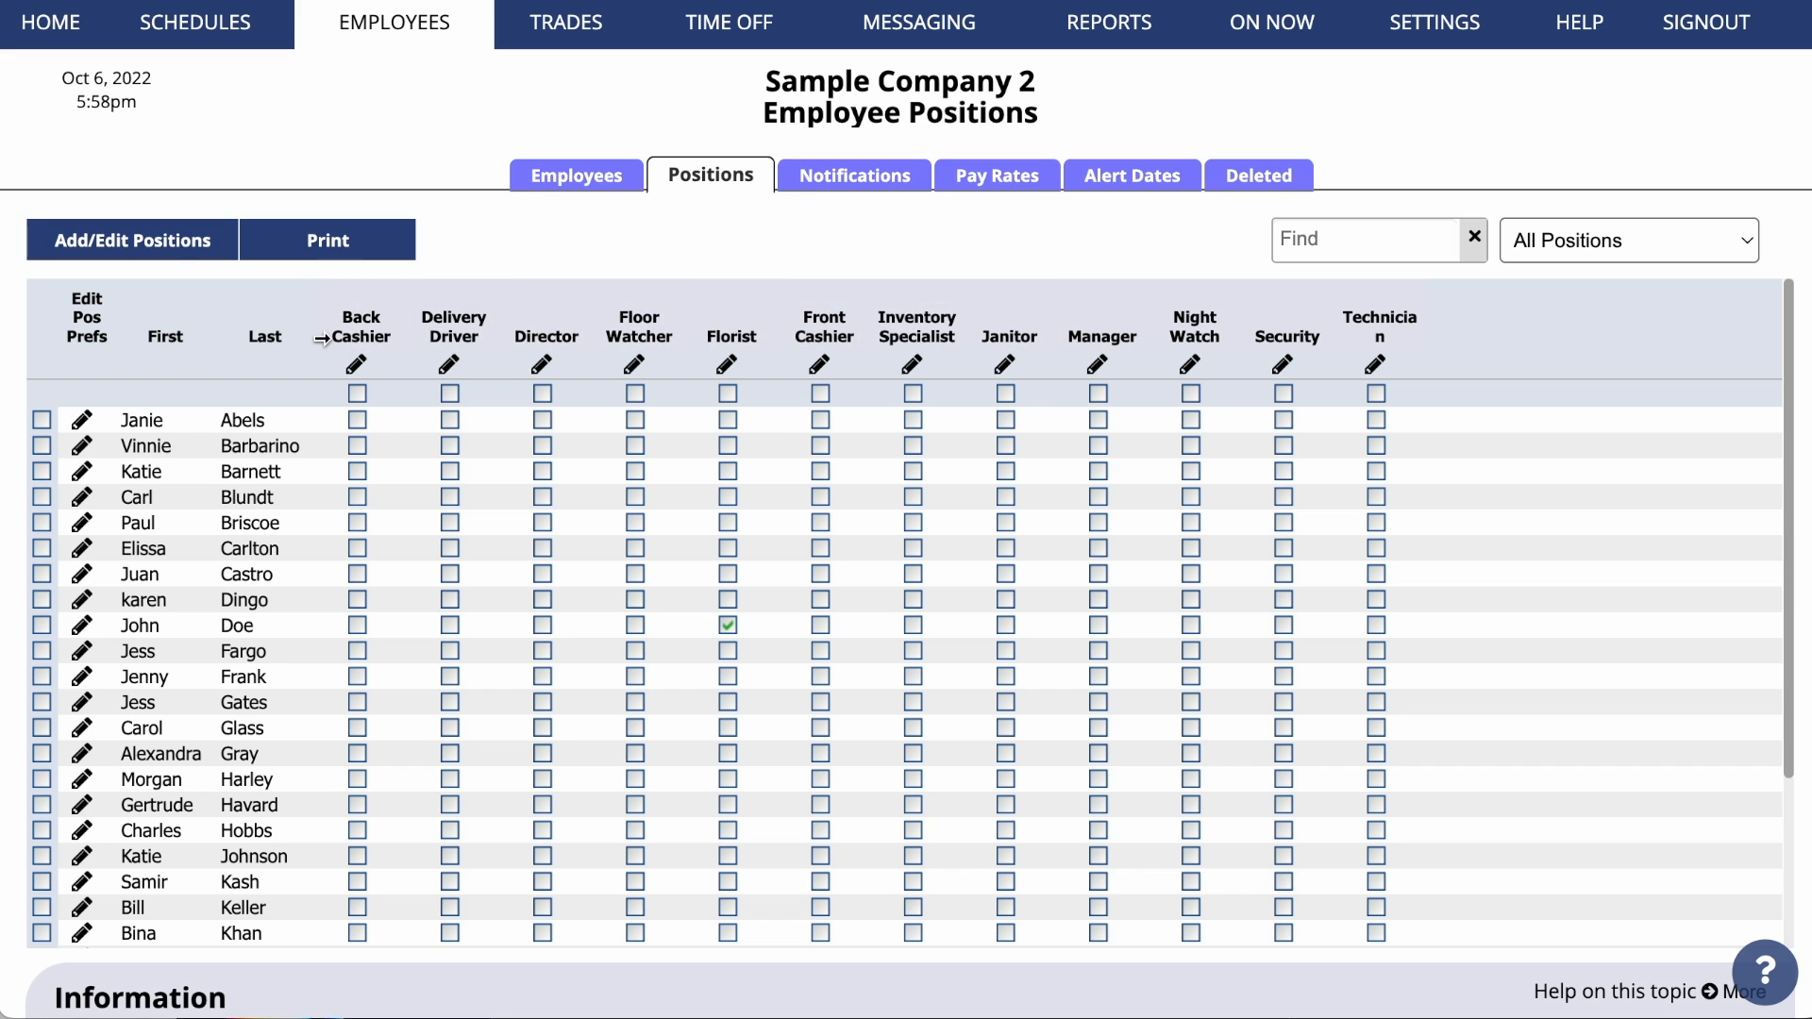
left_click(164, 257)
type("Floral Assista")
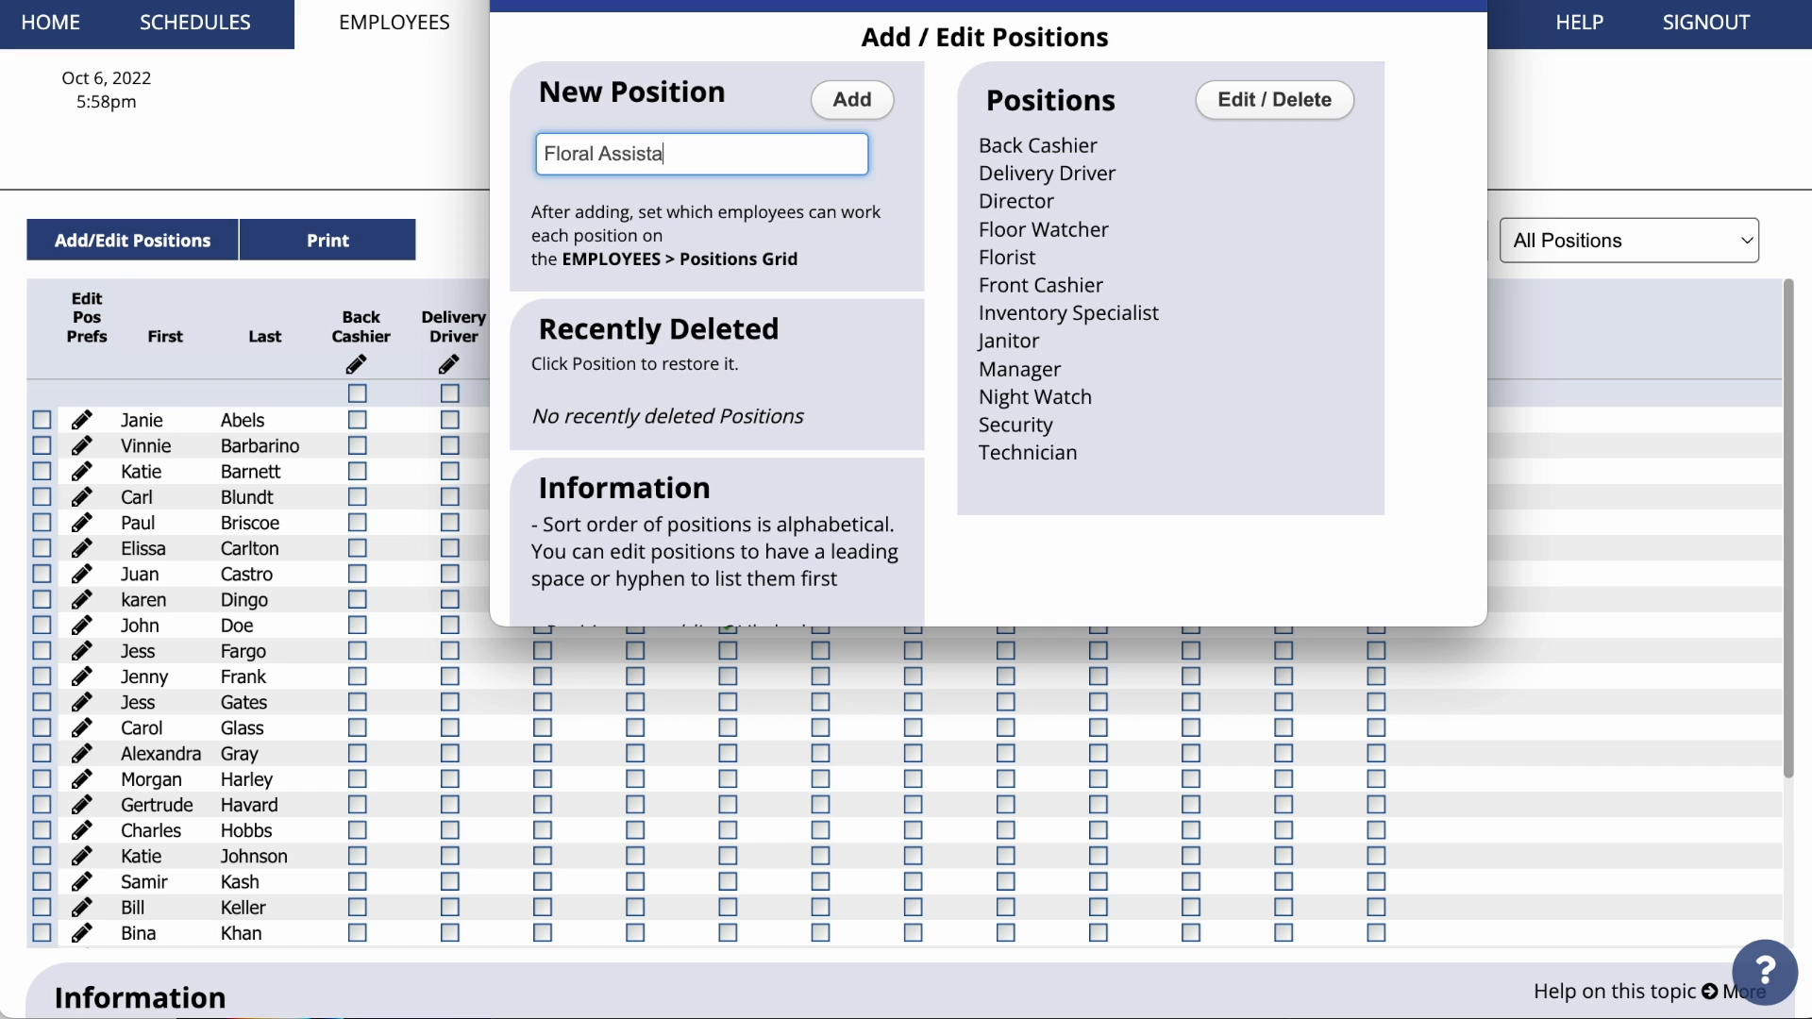
type("nt")
left_click(852, 99)
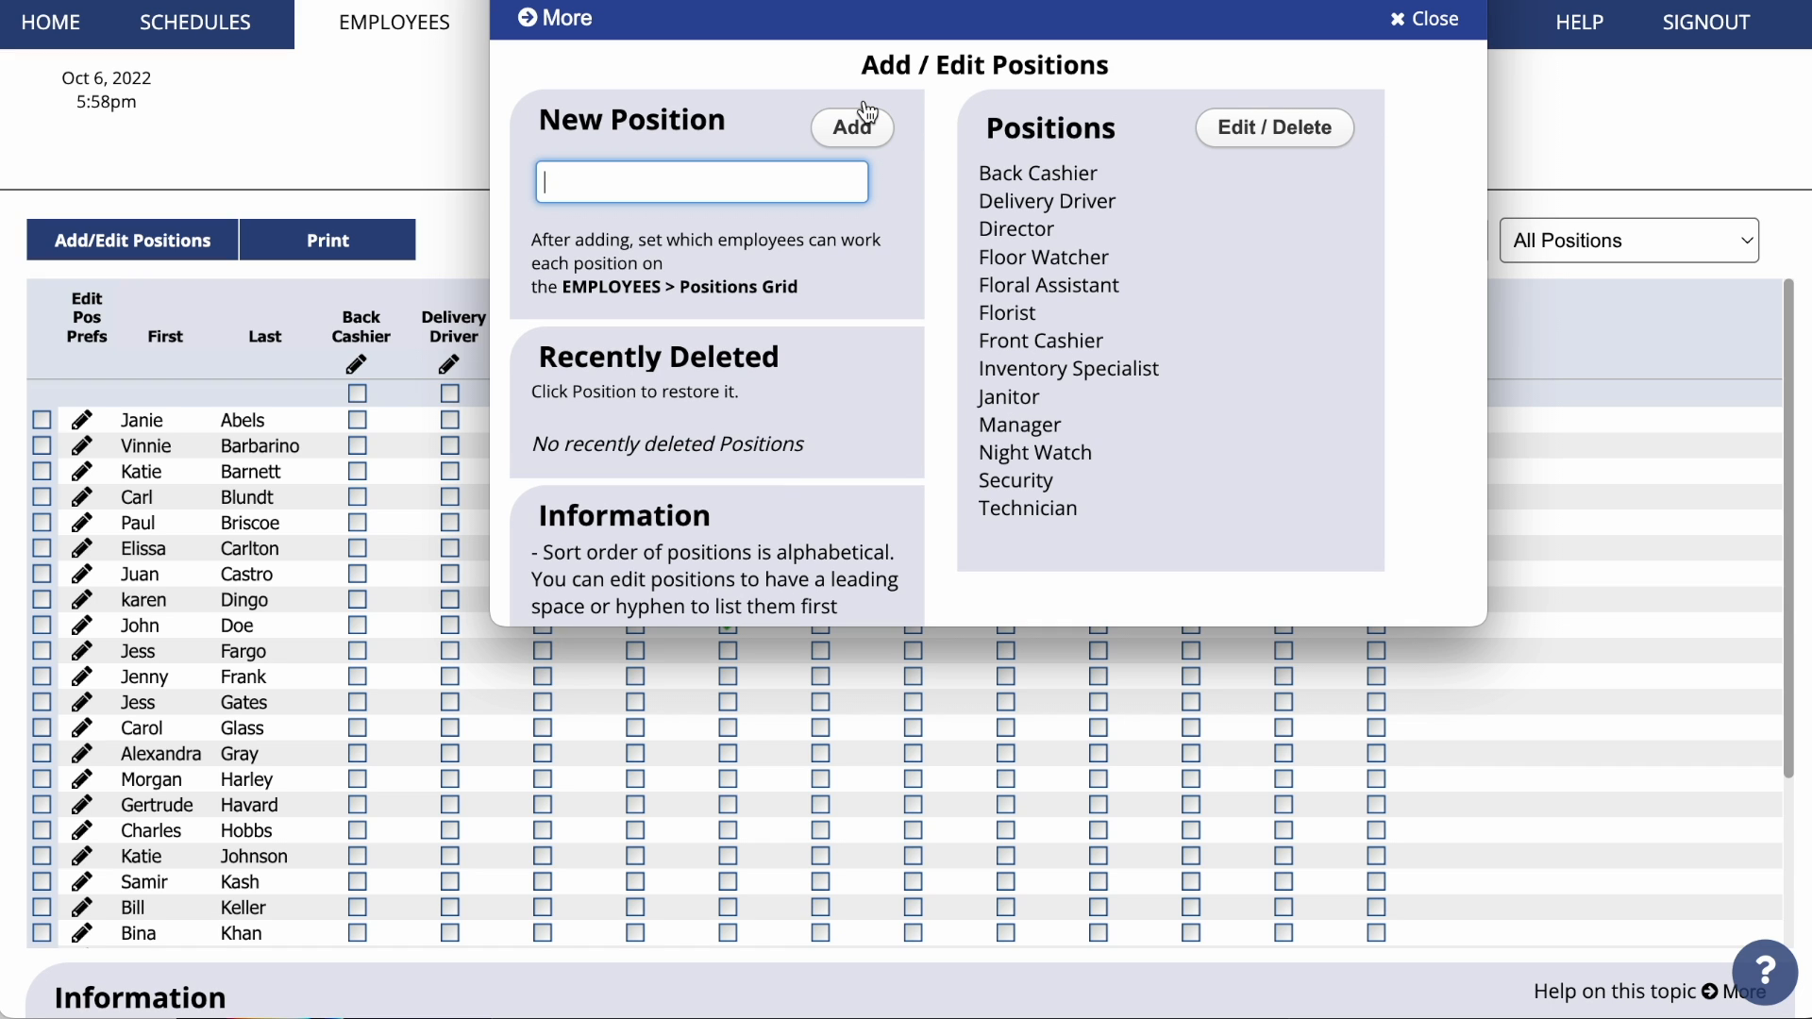
left_click(1441, 32)
From the weekly Calendar View for the week of Oct 10, 2022, start a shift upload and choose TEMPLATE EXPORT.CSV as its file.
mouse_move(238, 39)
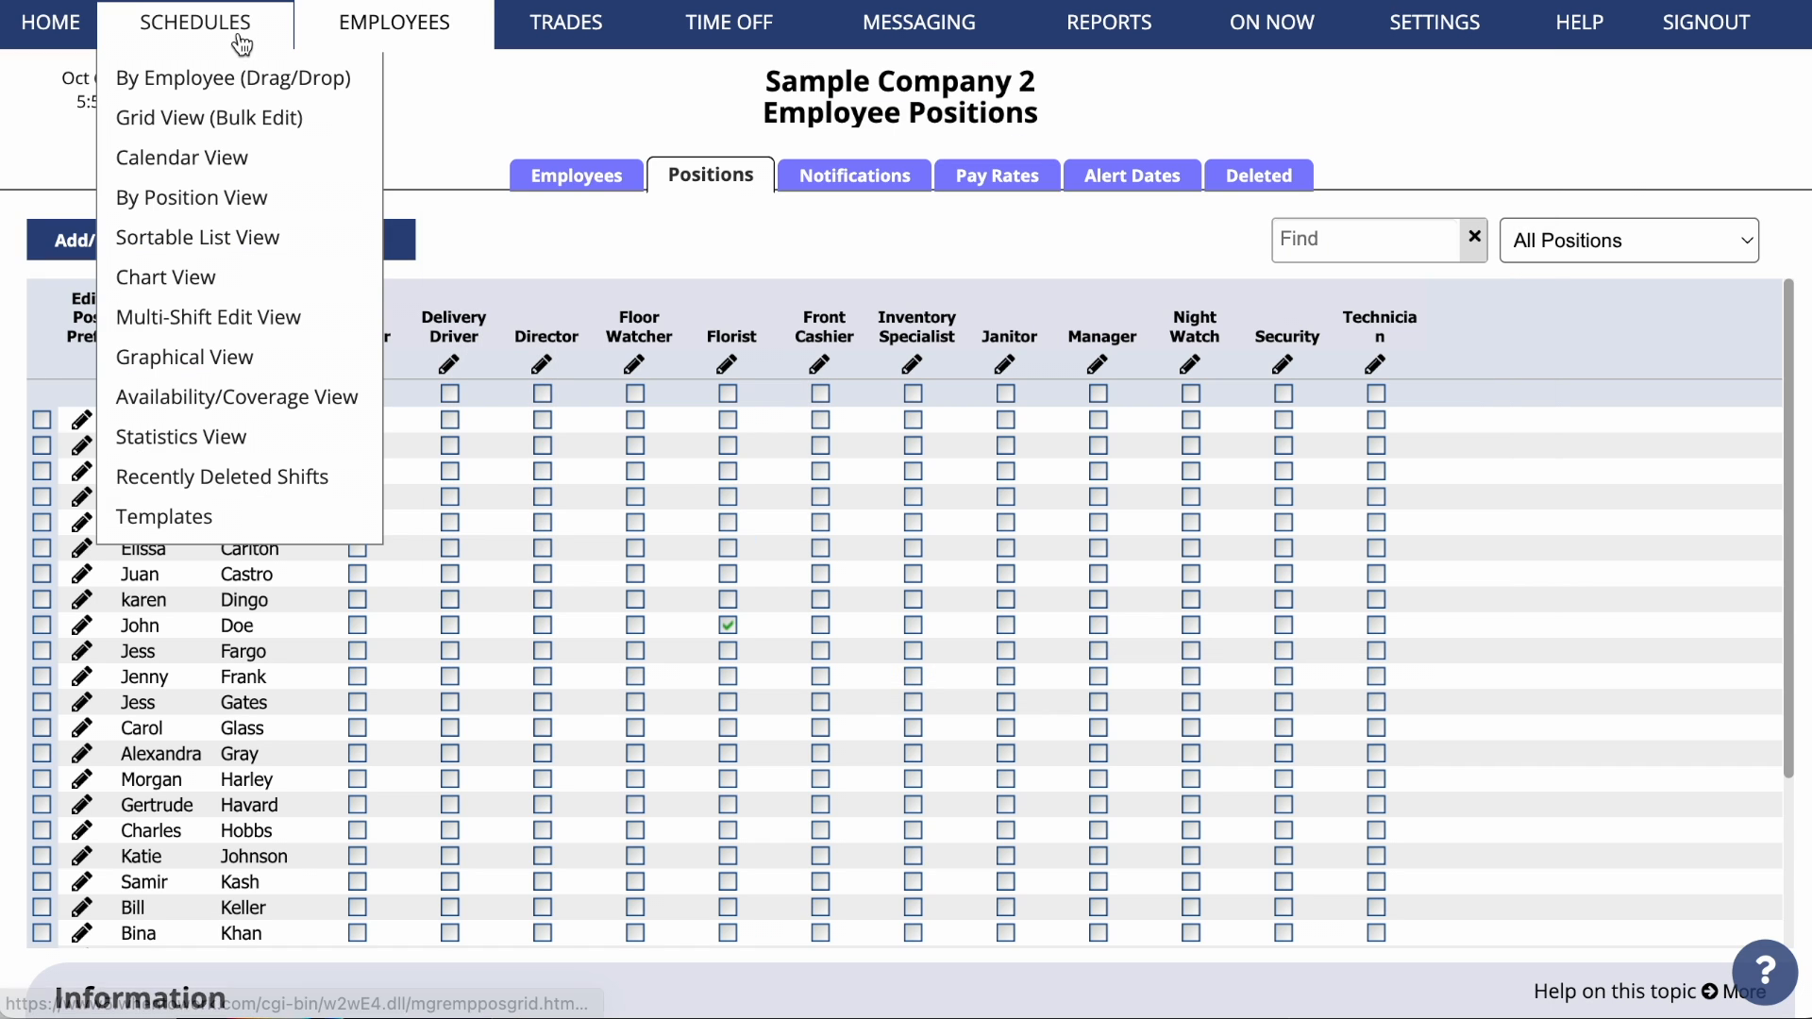
mouse_move(226, 163)
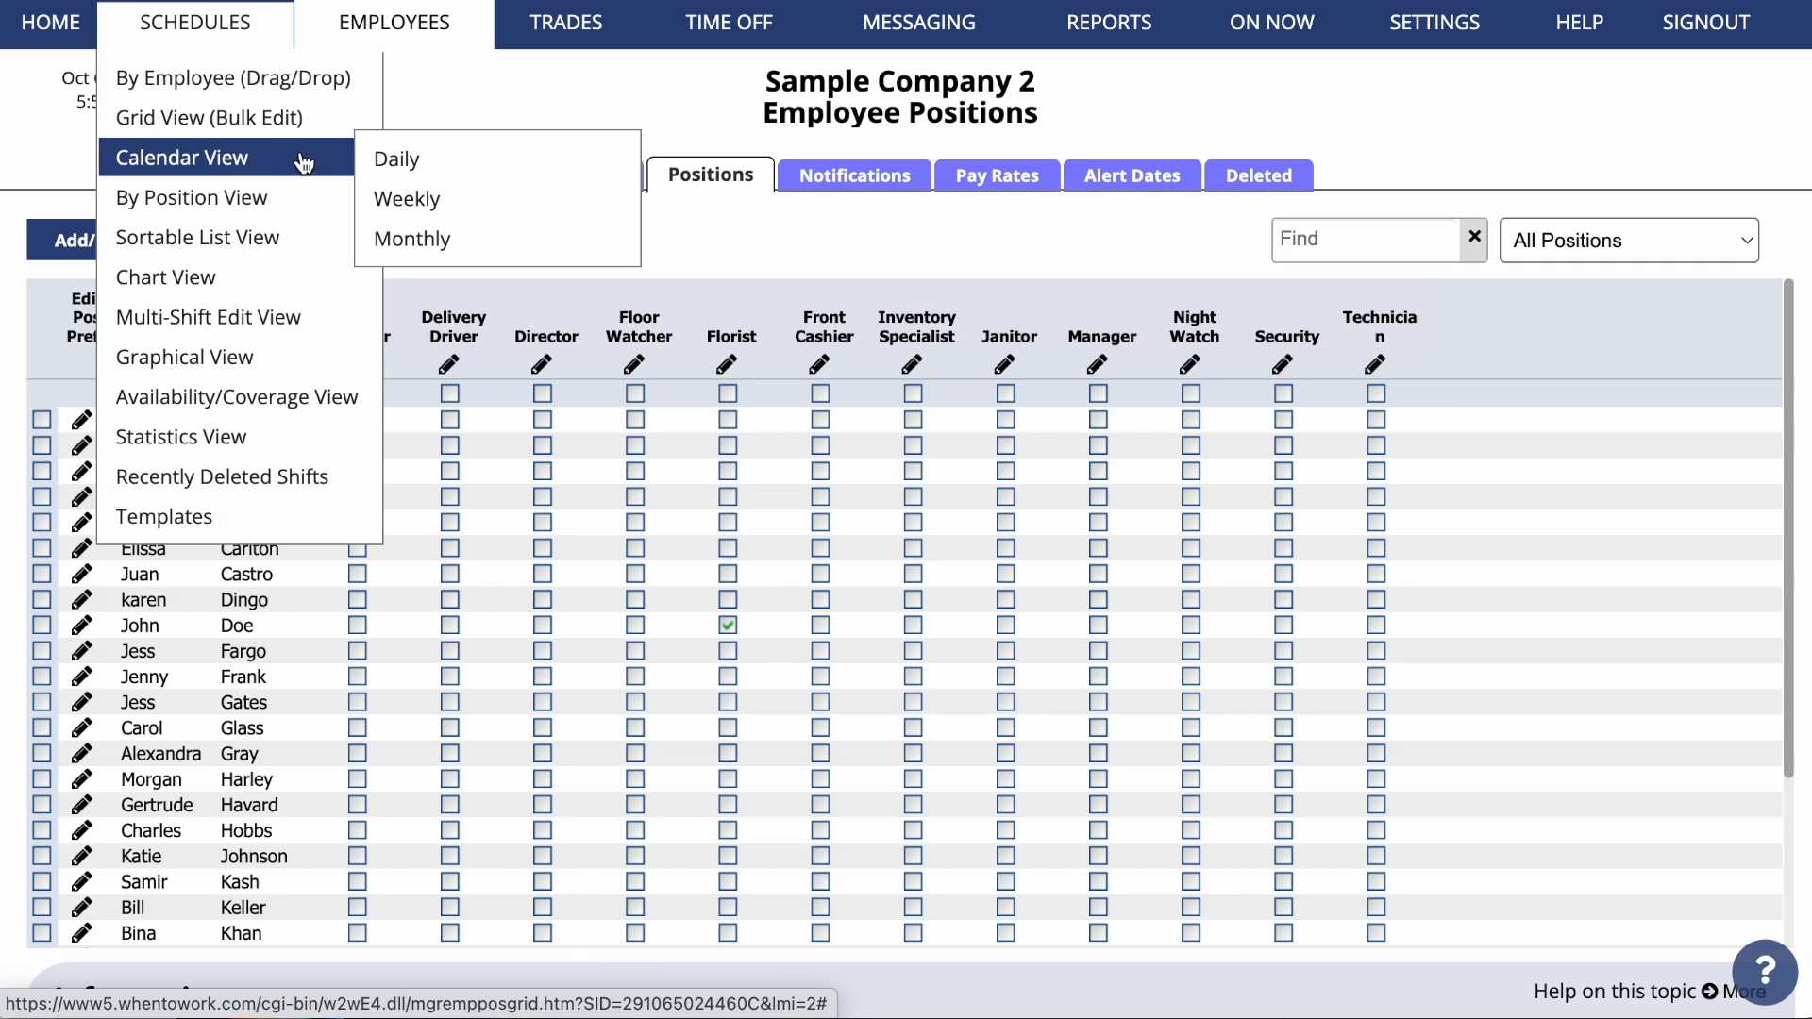
left_click(402, 199)
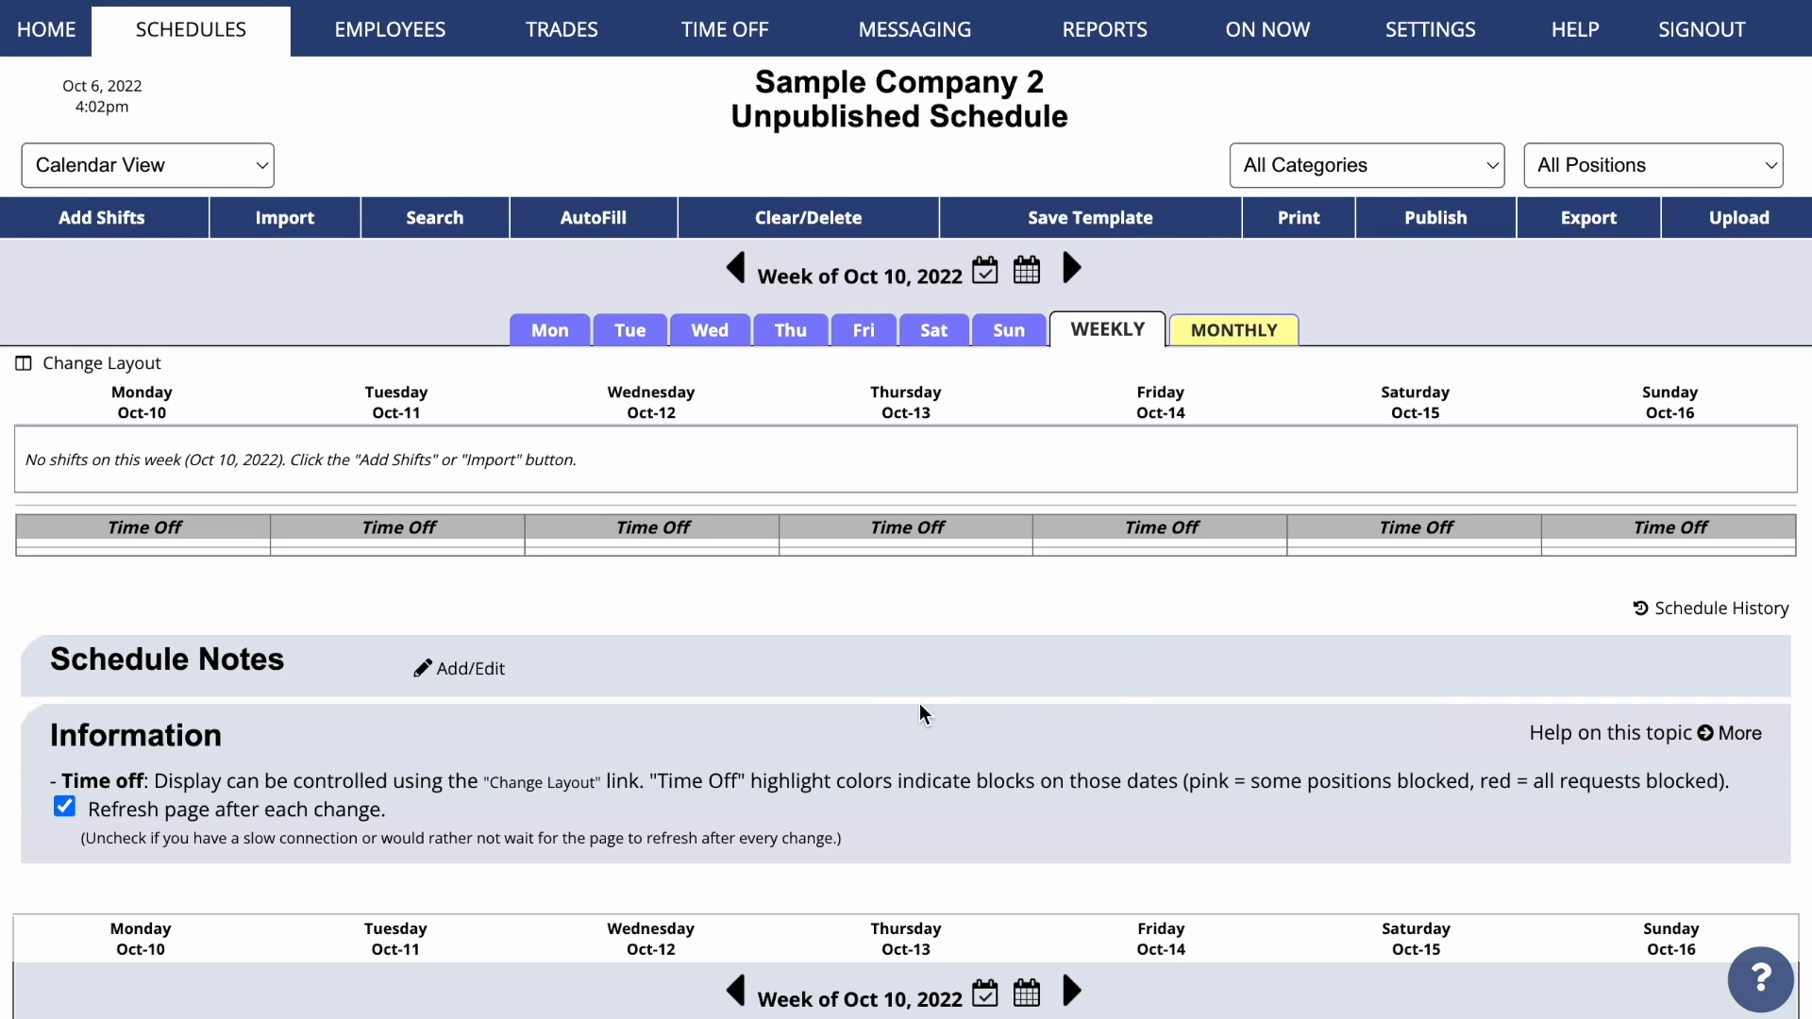
left_click(1746, 230)
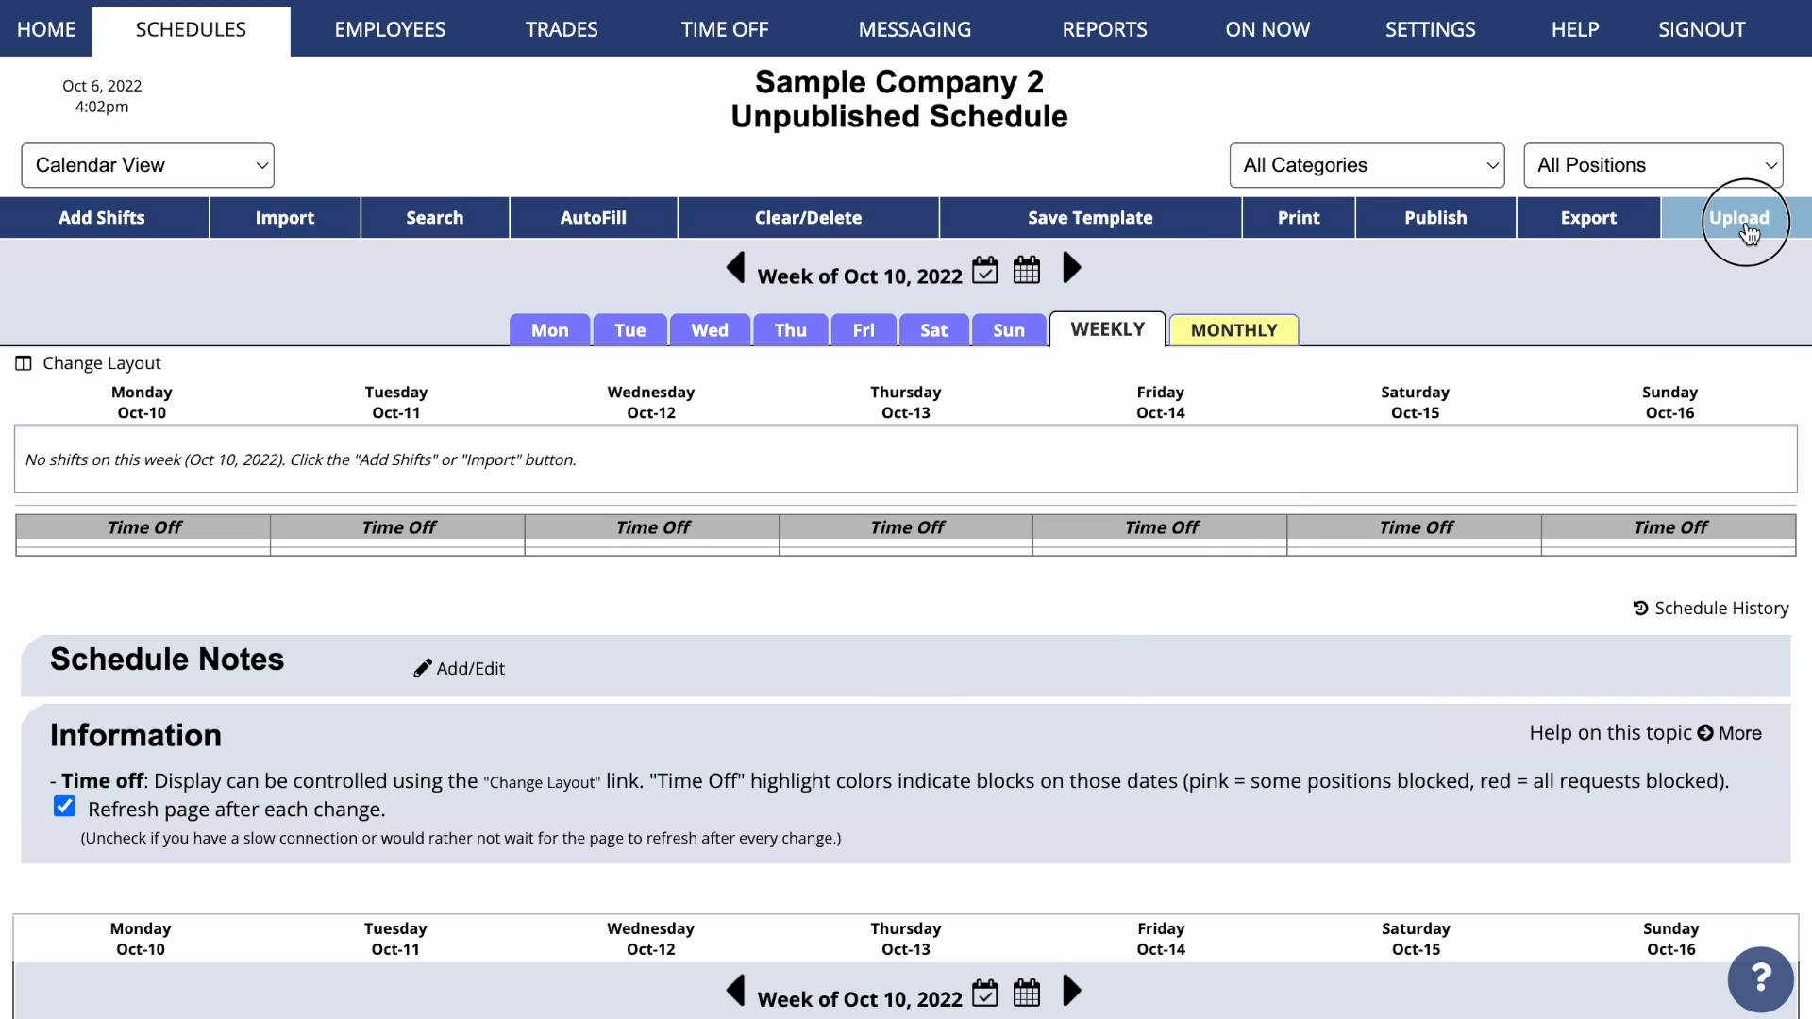
left_click(693, 407)
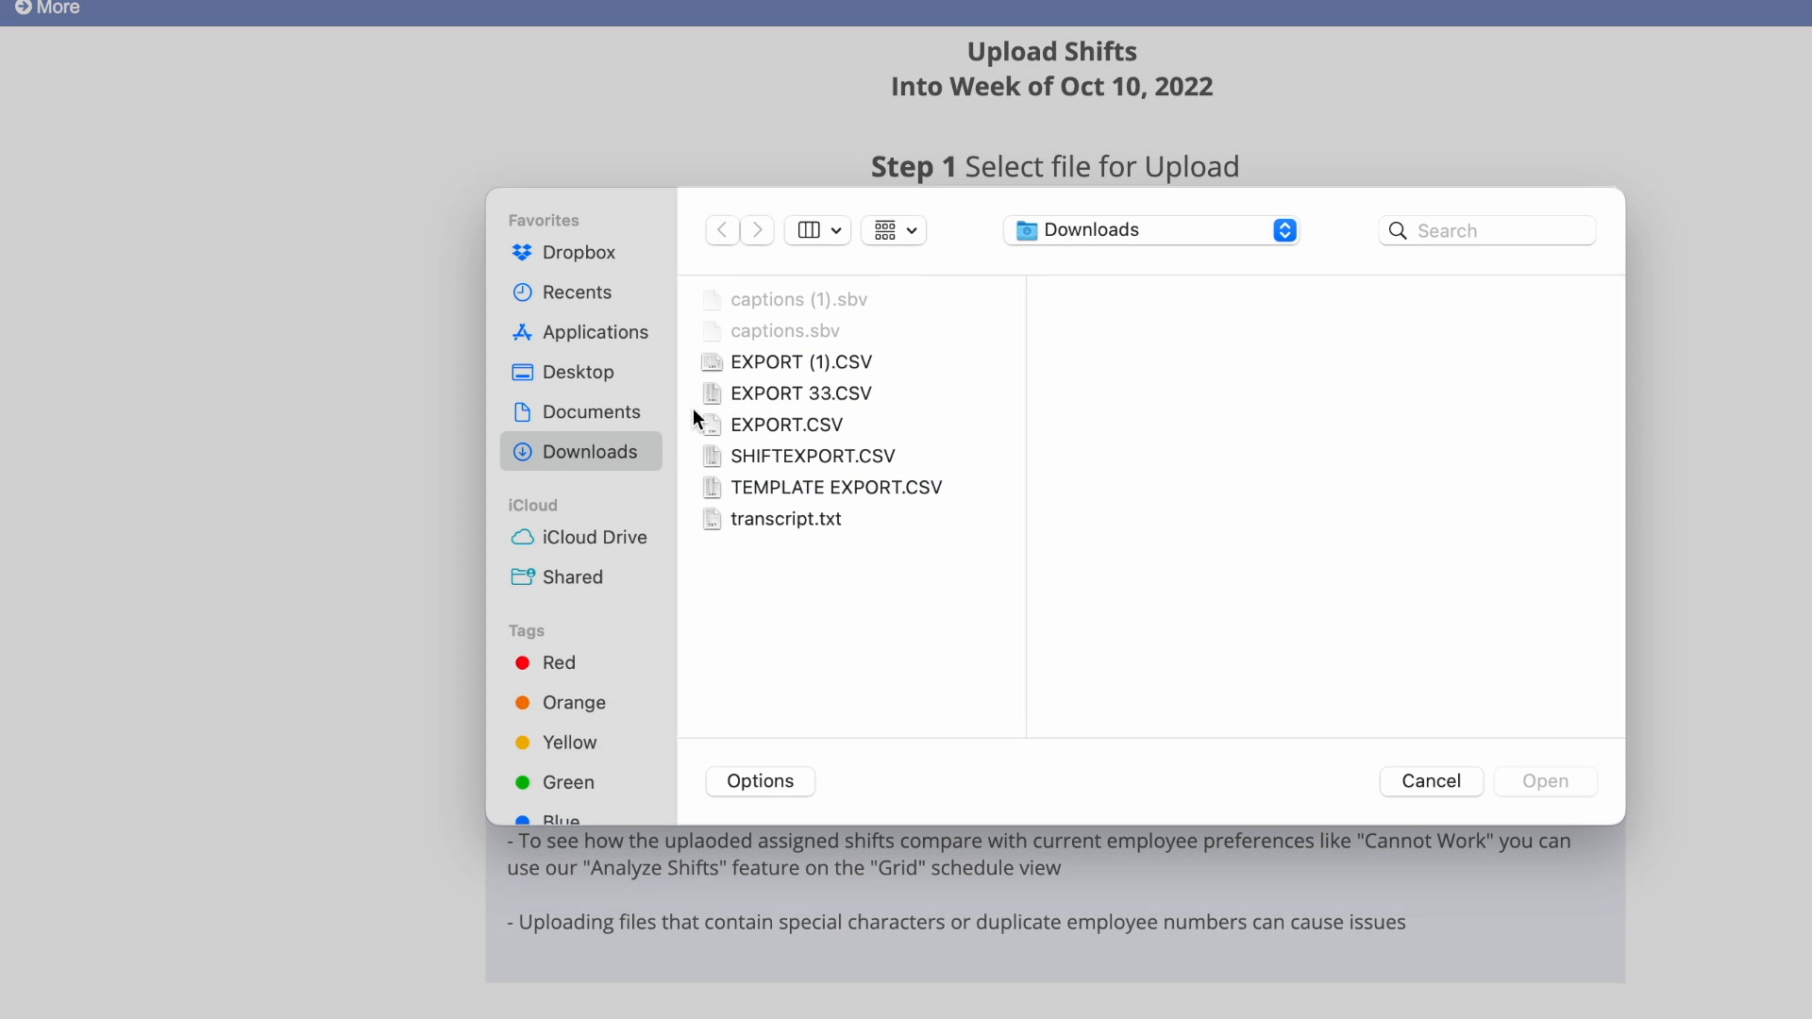
left_click(781, 494)
left_click(1566, 783)
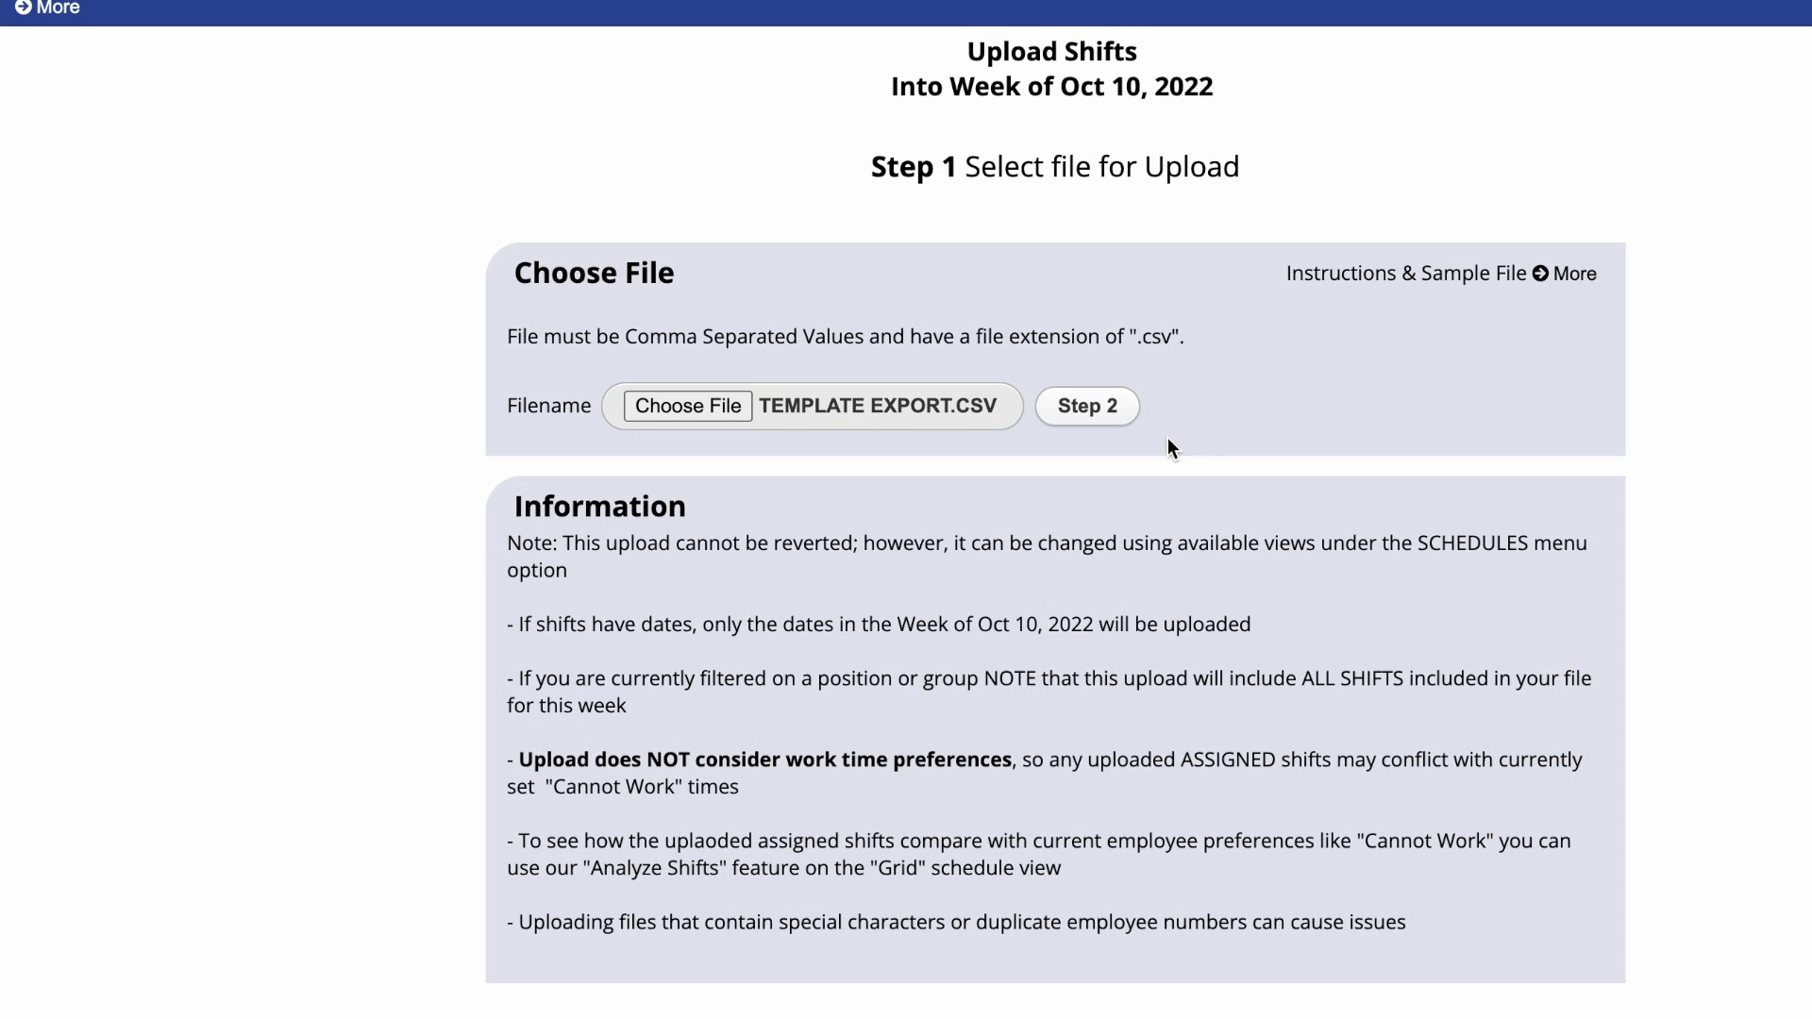
Accept the proposed field assignments for the shift file and set the Category field to unmapped.
left_click(1085, 405)
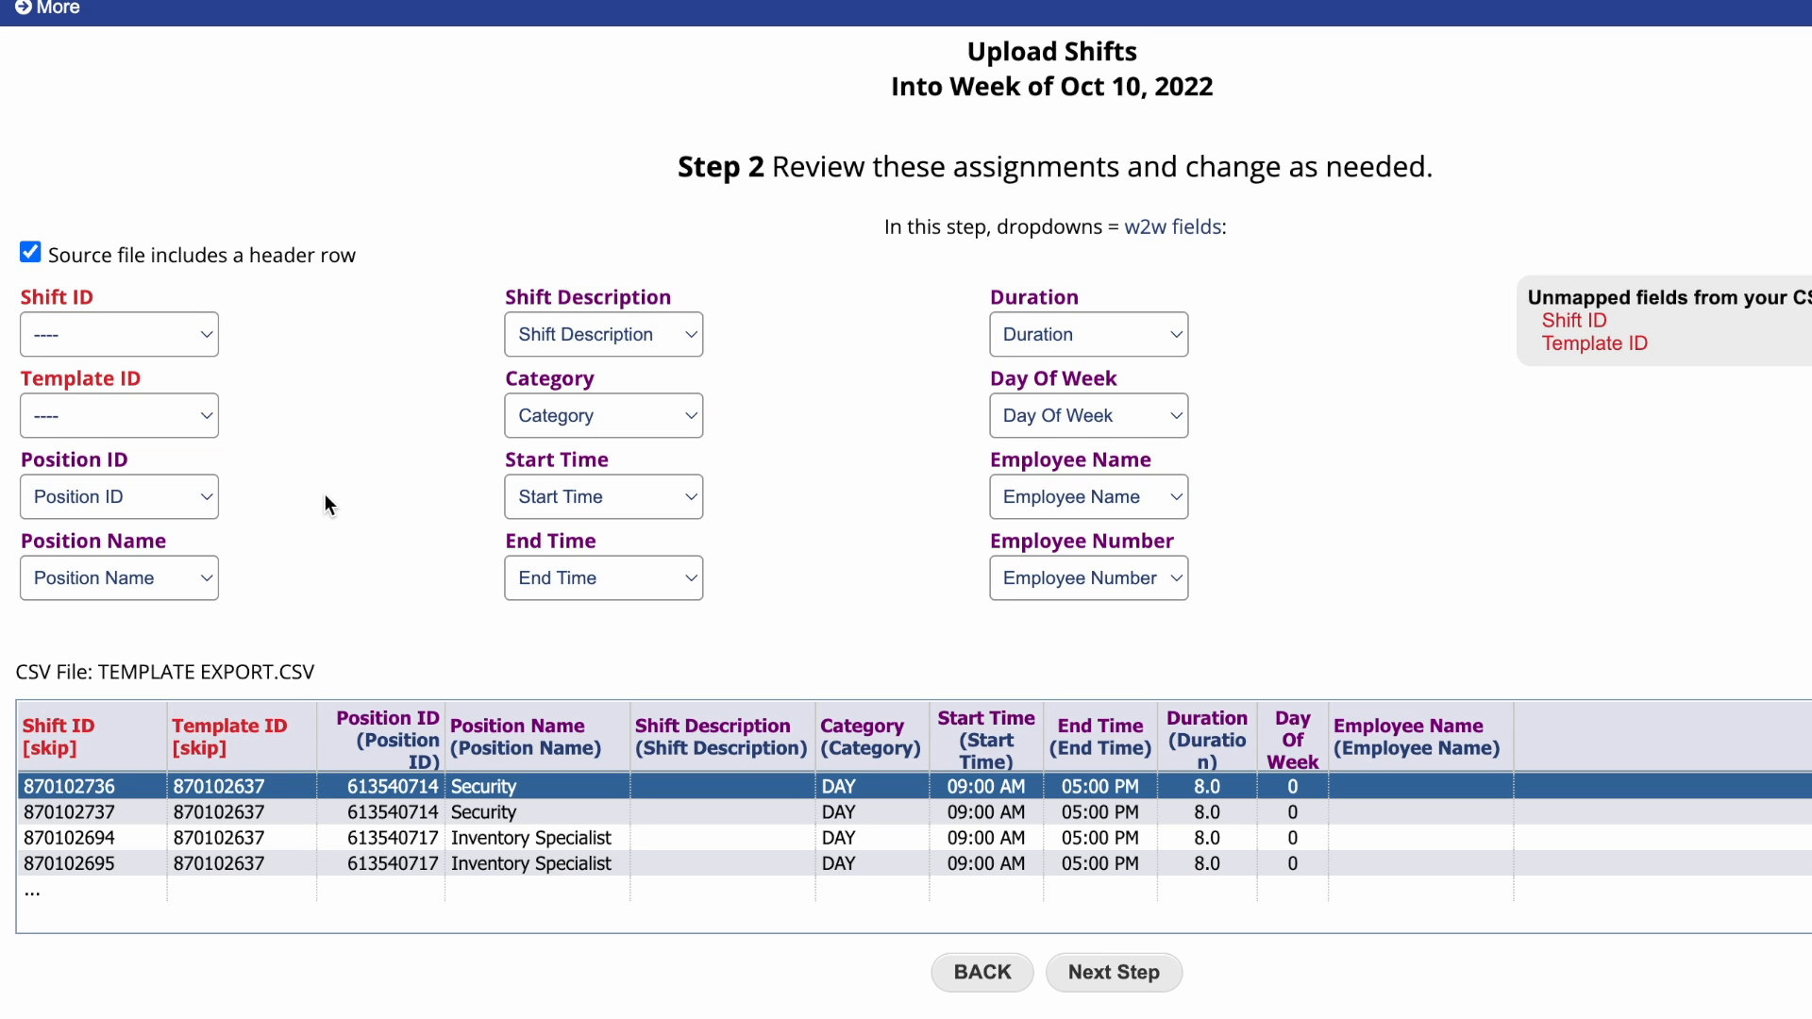
left_click(1117, 975)
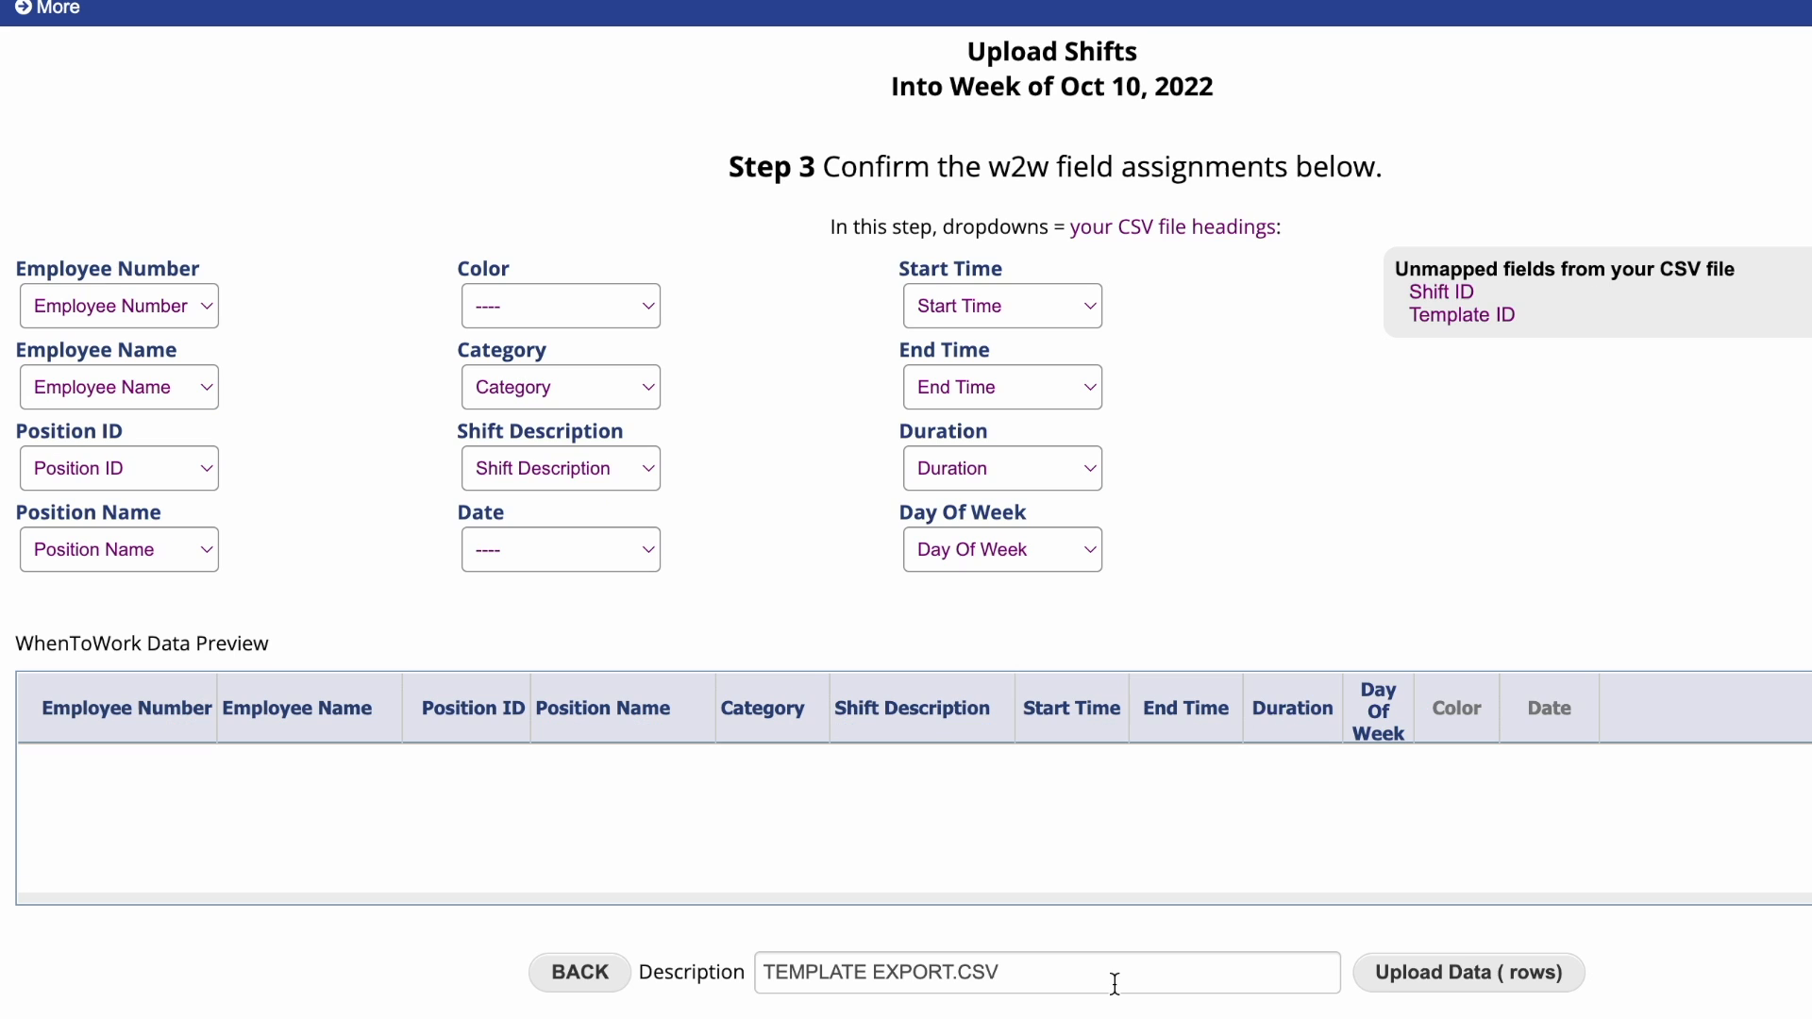
left_click(638, 391)
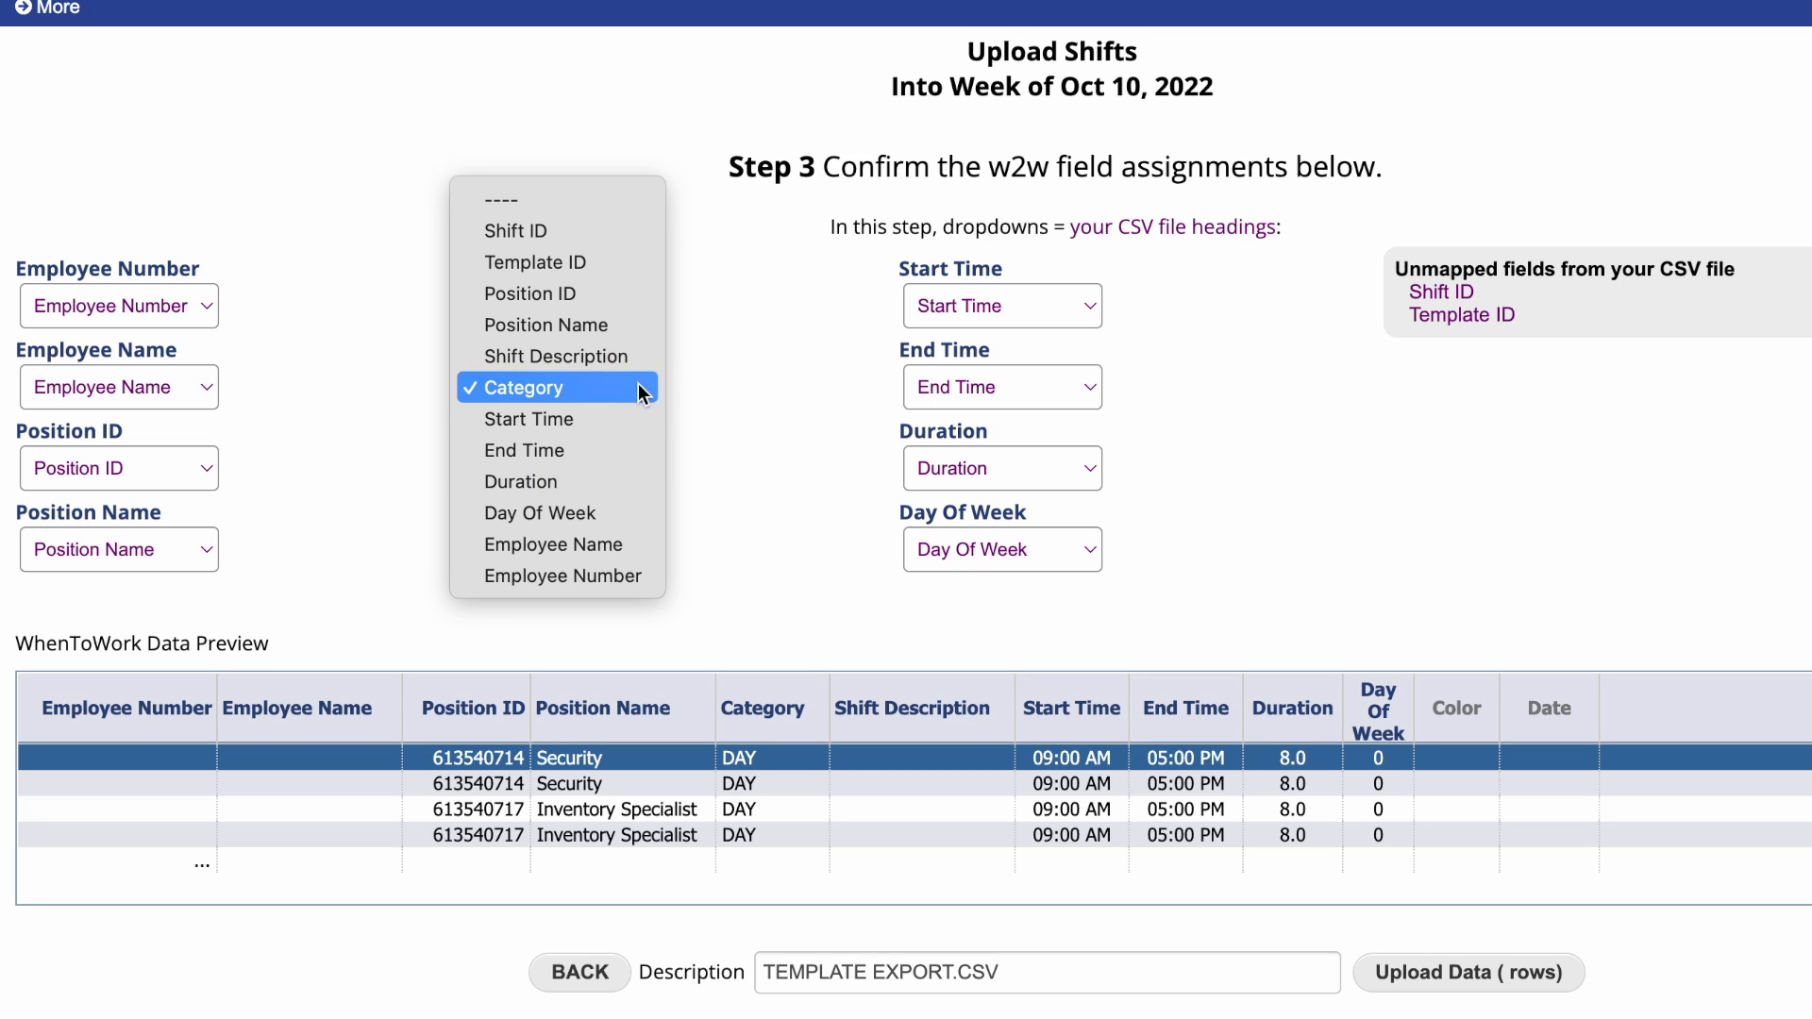
left_click(618, 207)
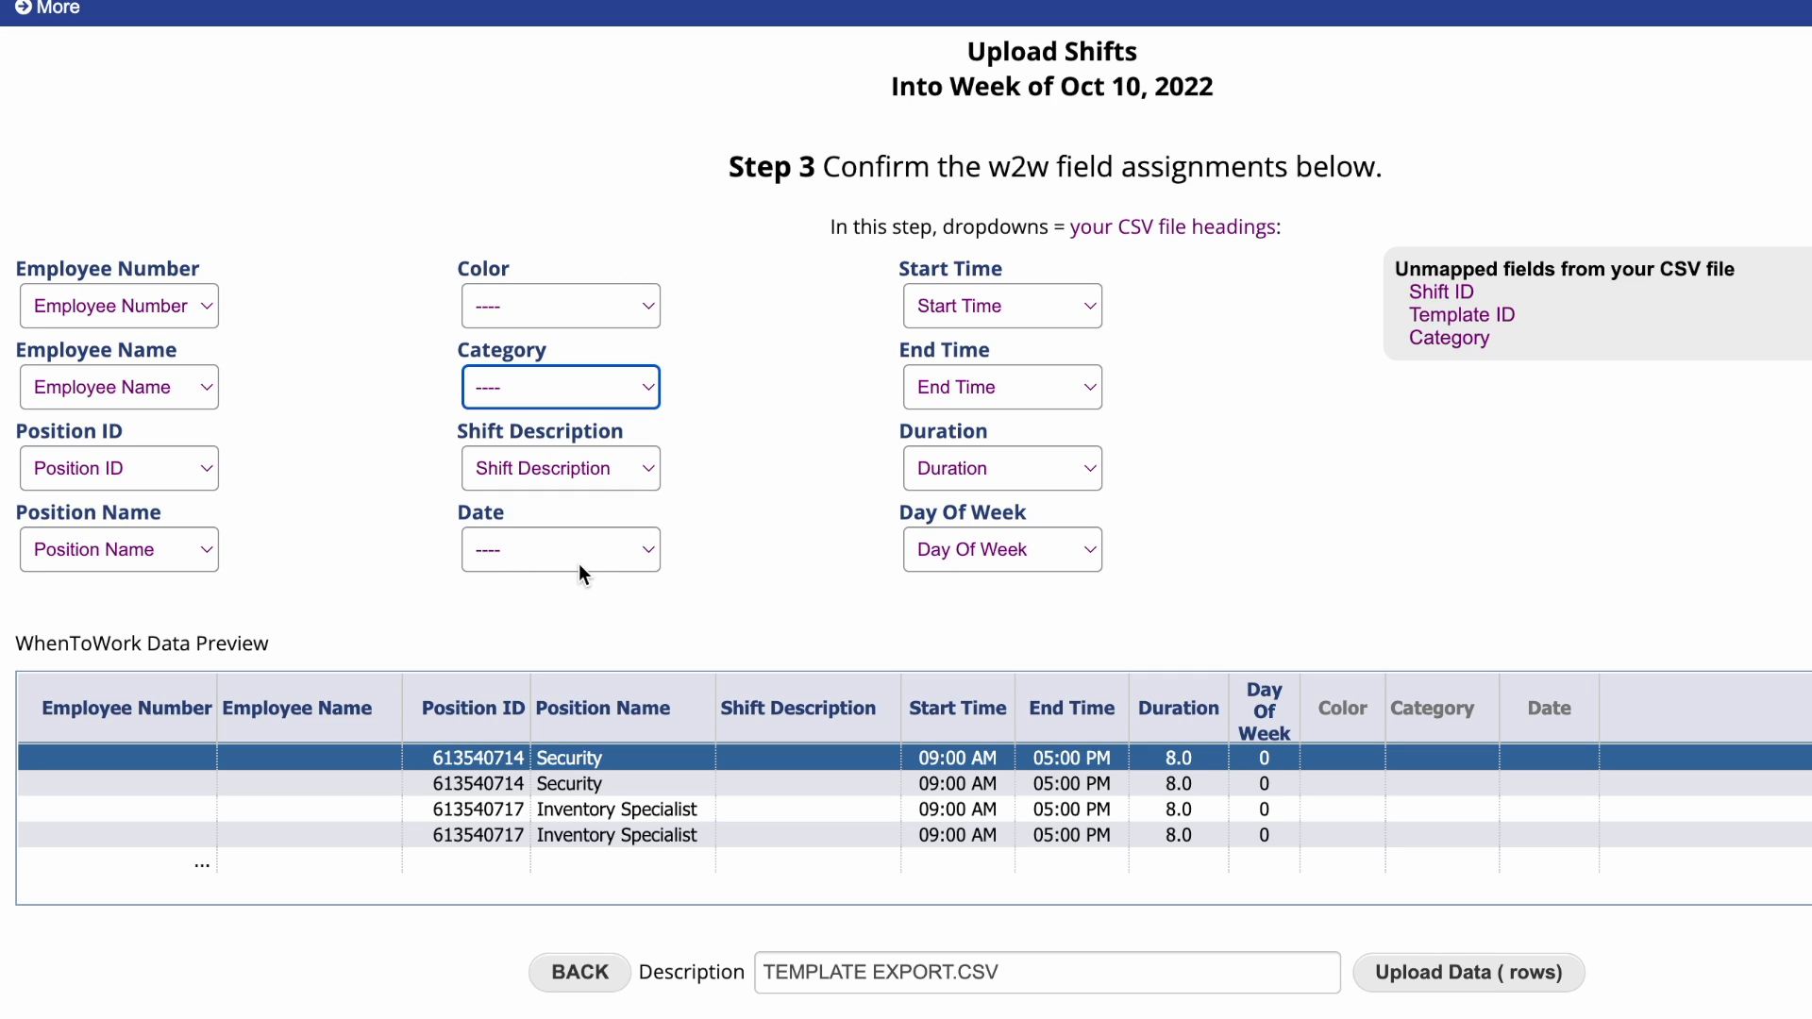
Upload the template shift data, close the upload results and look through the imported shifts in the weekly calendar.
left_click(1411, 977)
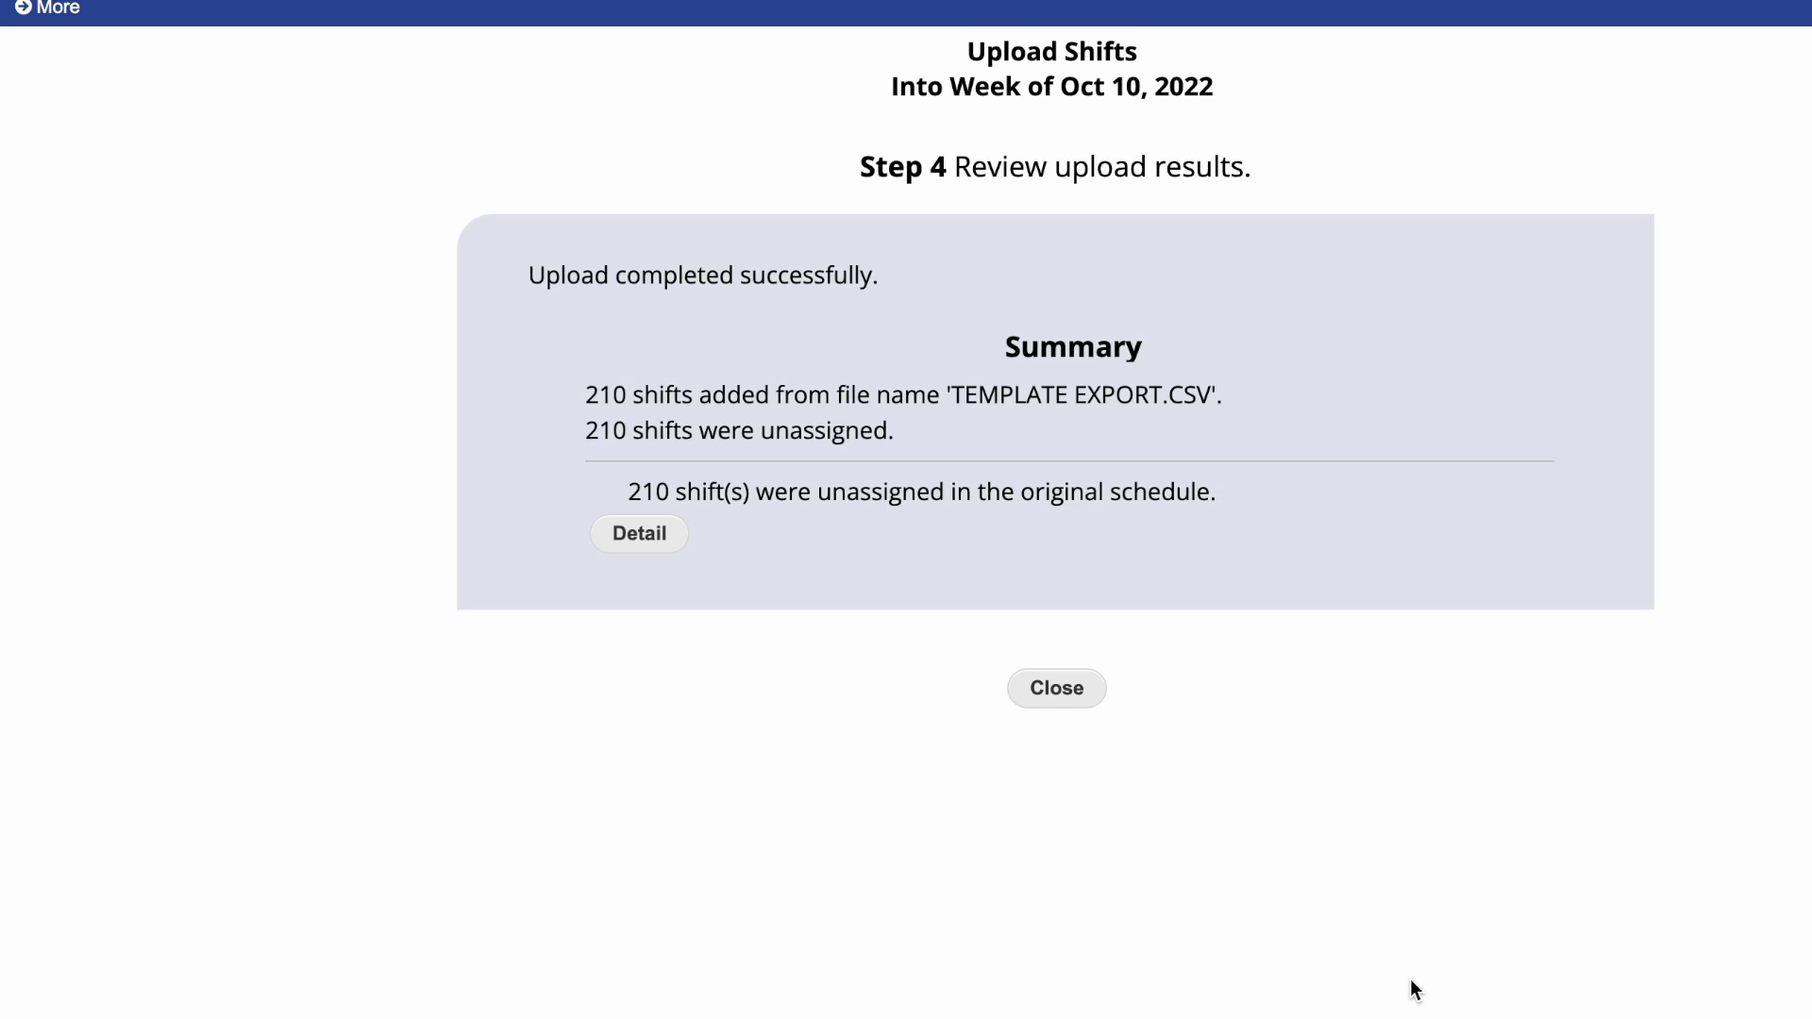
left_click(1057, 690)
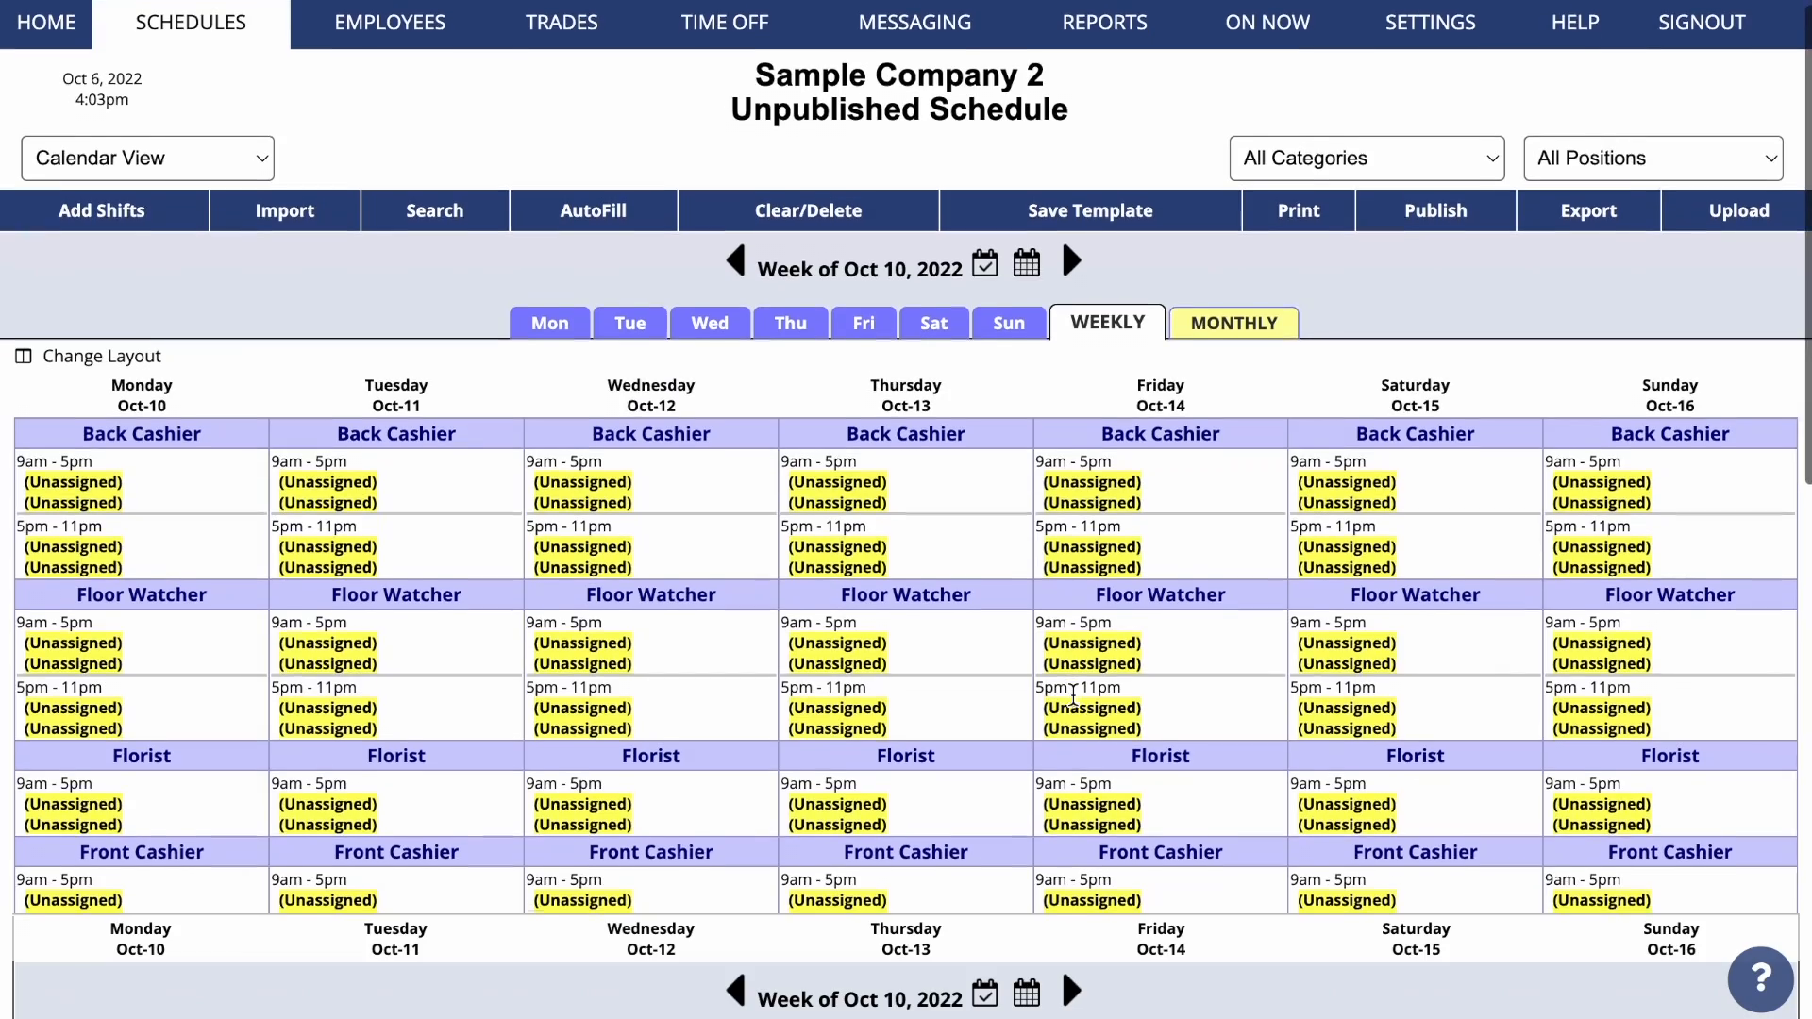
scroll(1073, 694, "down", 3)
scroll(1073, 695, "down", 5)
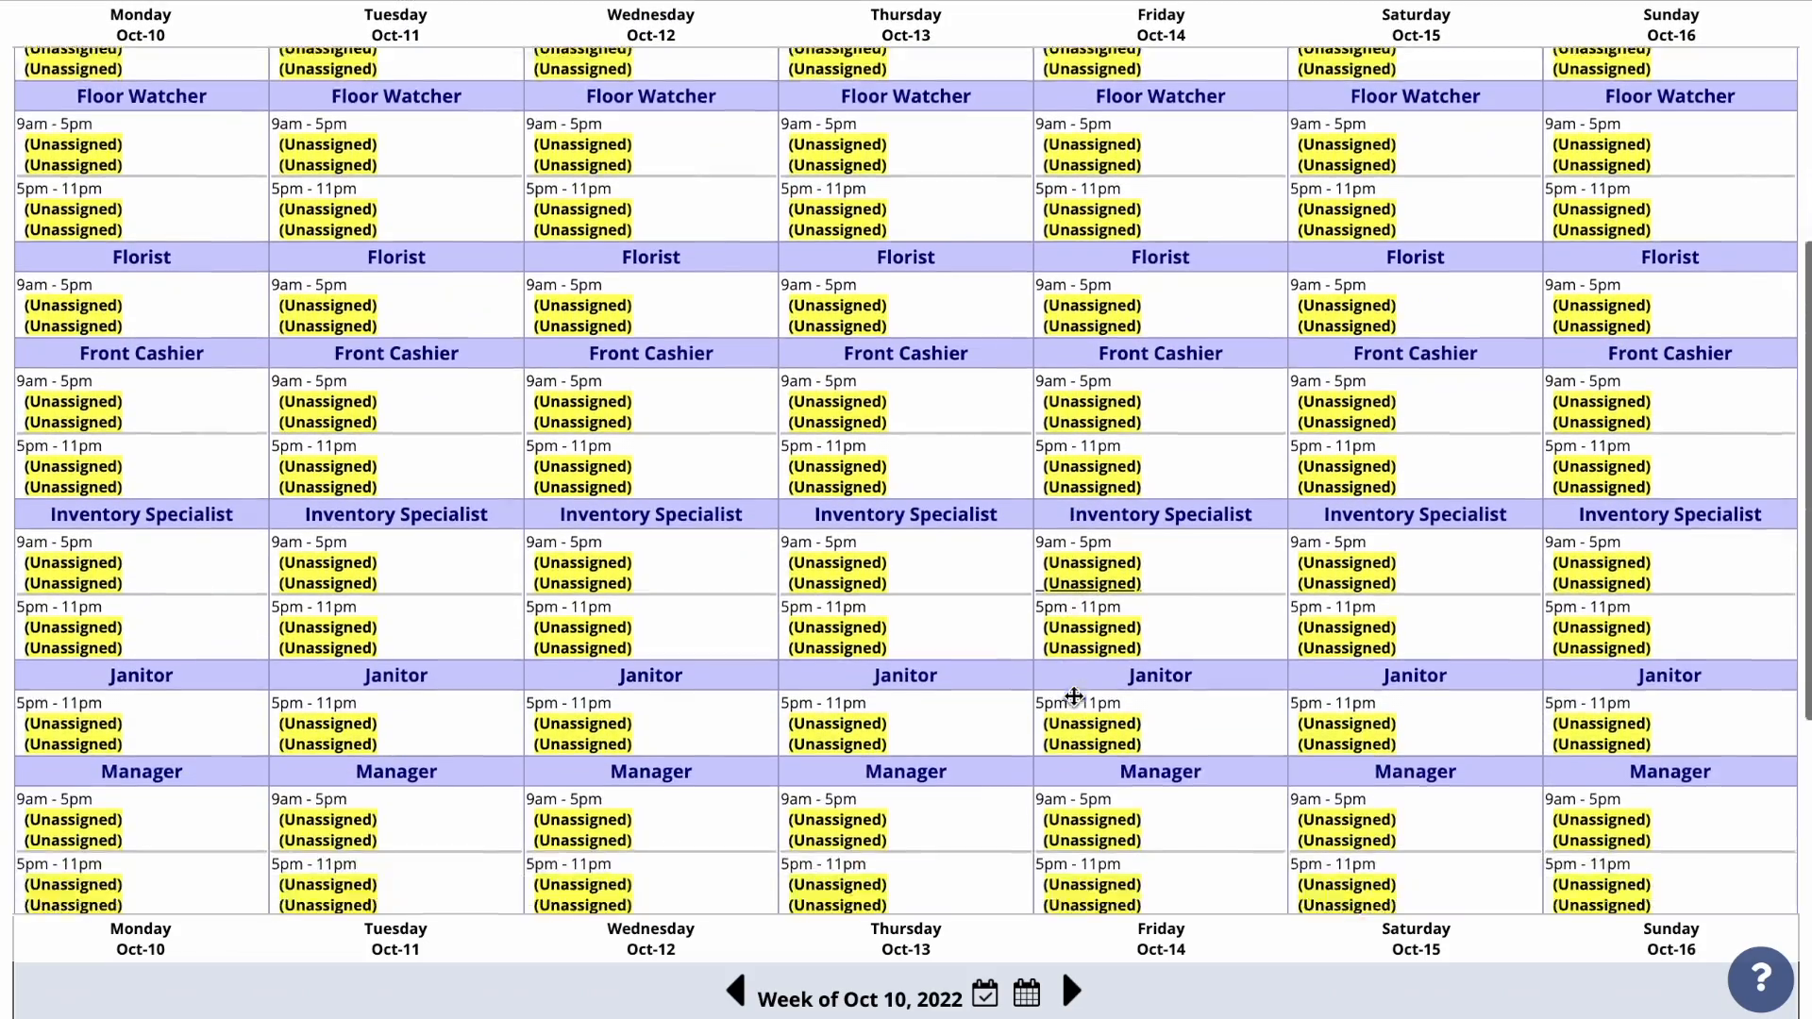
scroll(1074, 696, "up", 8)
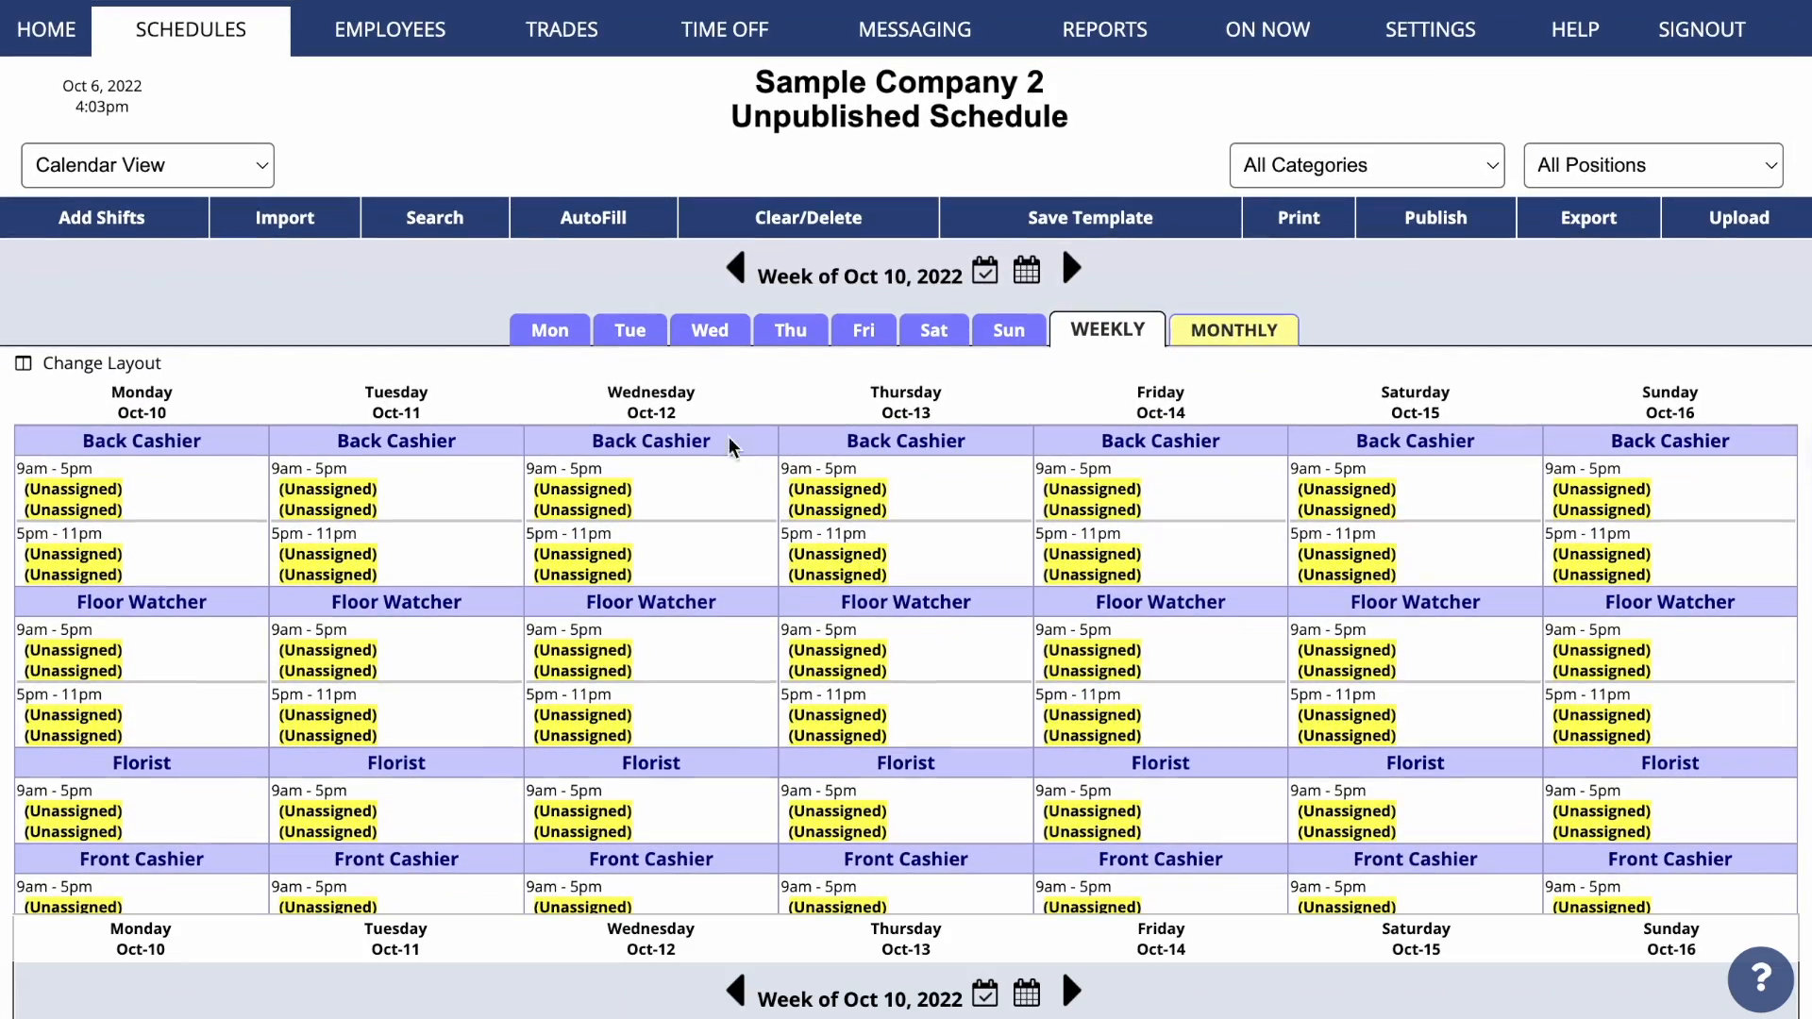
Select all employees in the Employees List and send them their sign in instructions.
mouse_move(401, 49)
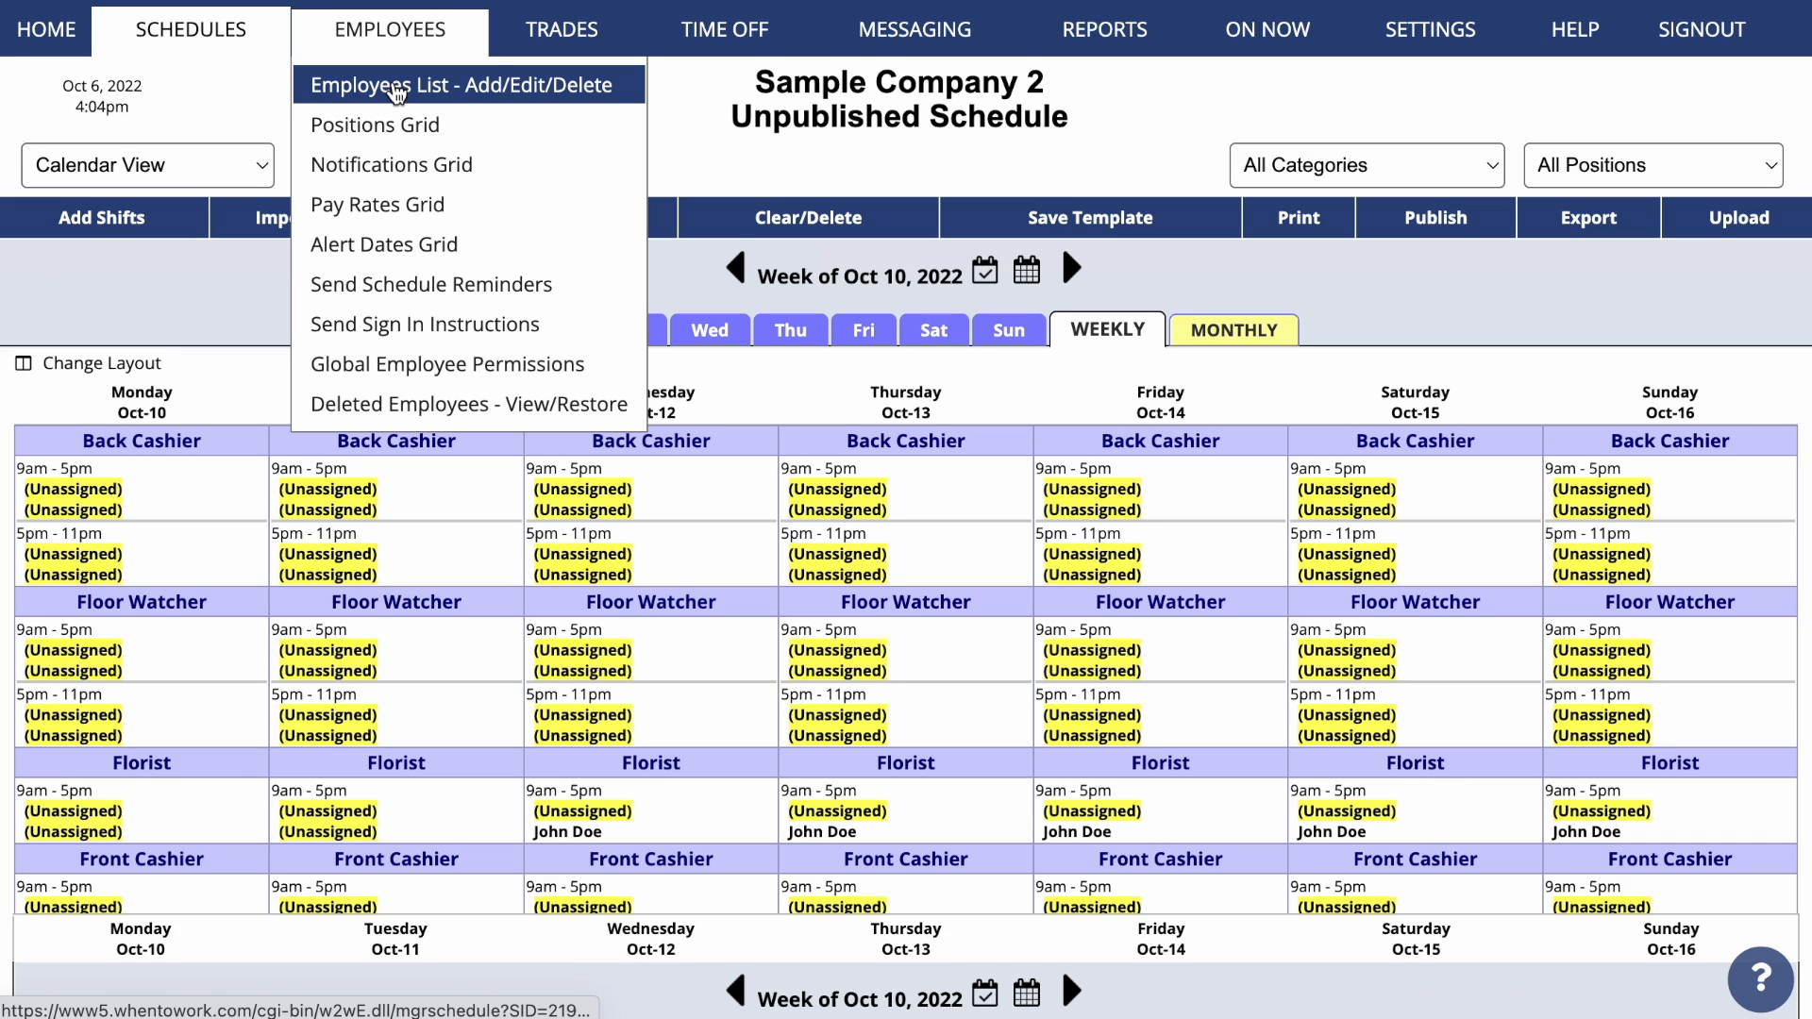
left_click(397, 89)
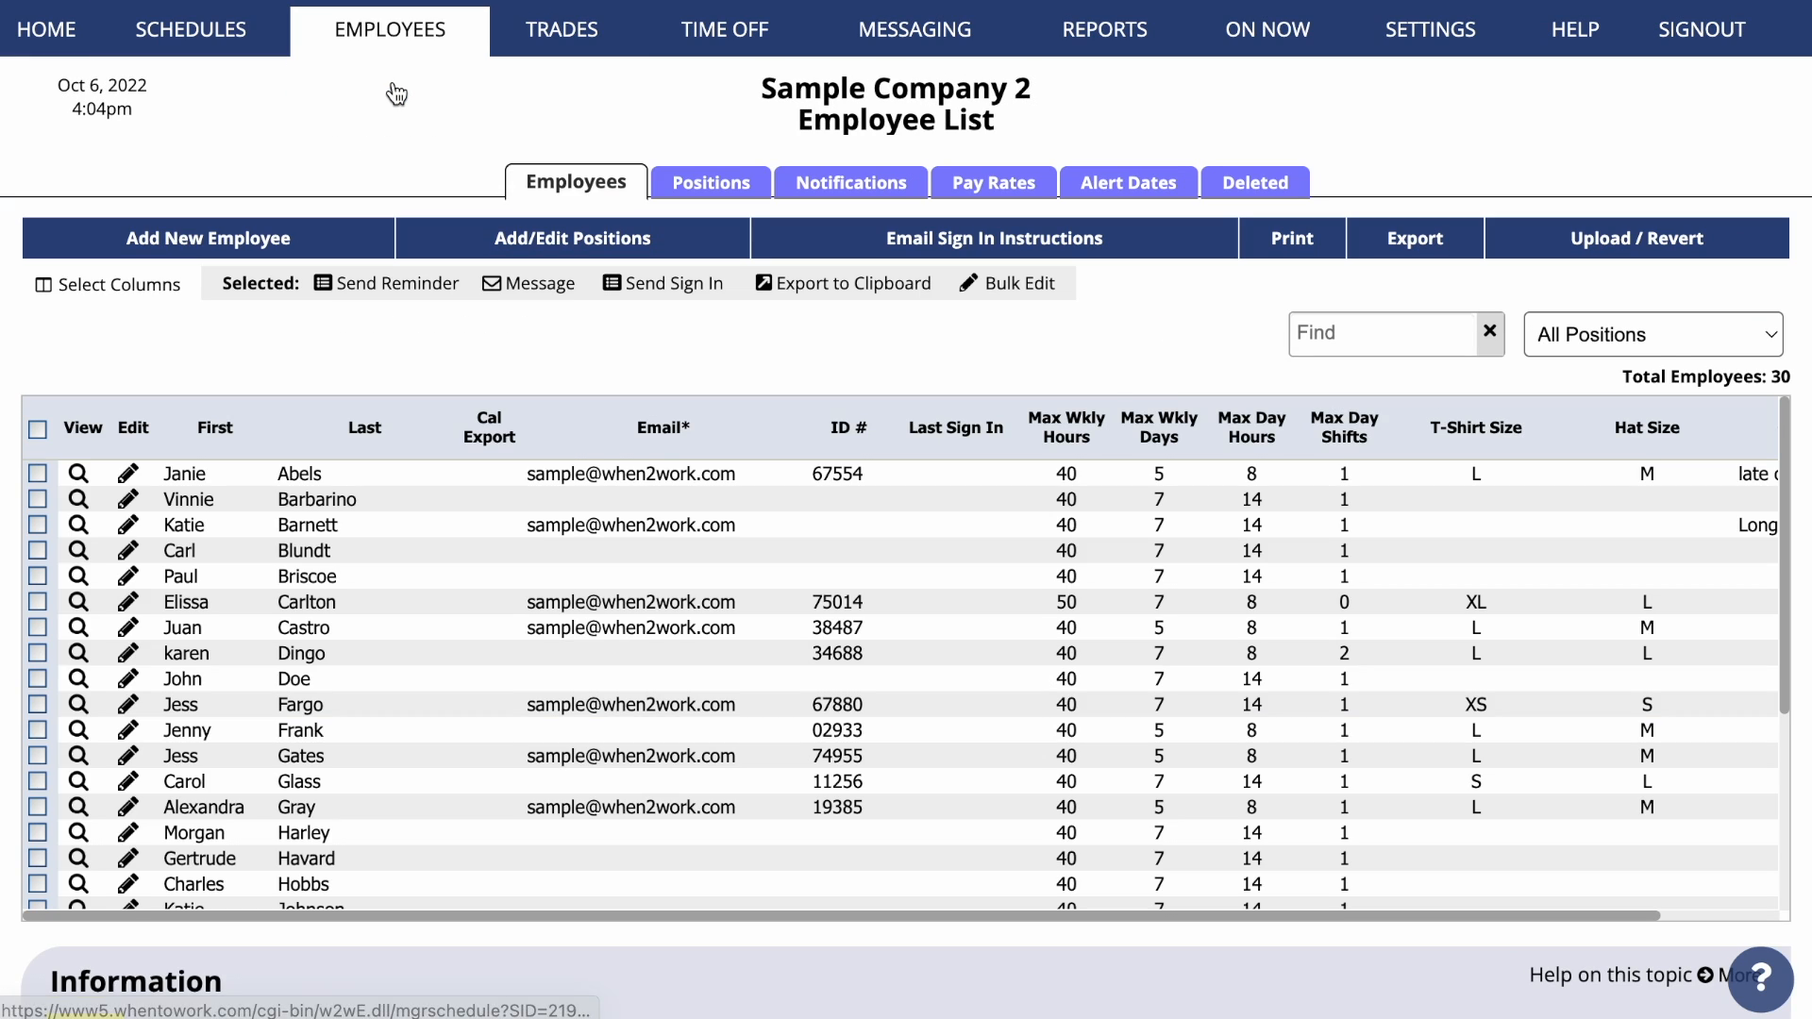
left_click(42, 432)
left_click(658, 283)
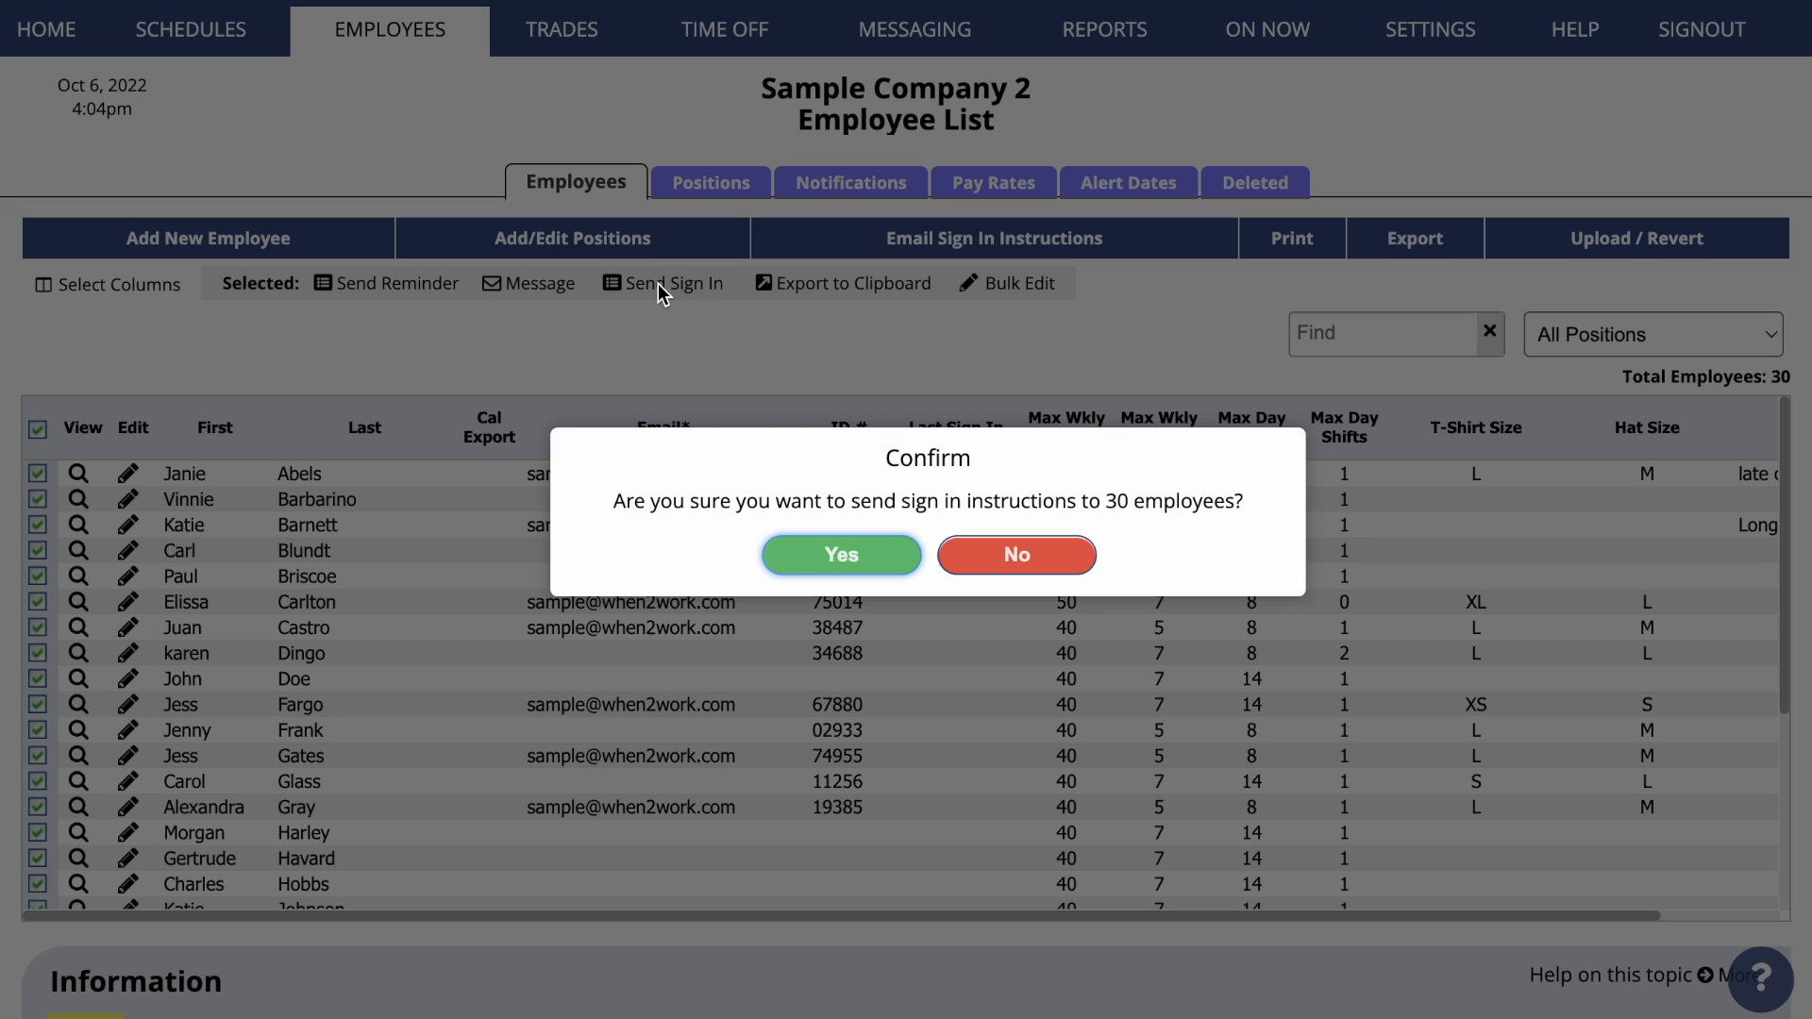
left_click(866, 562)
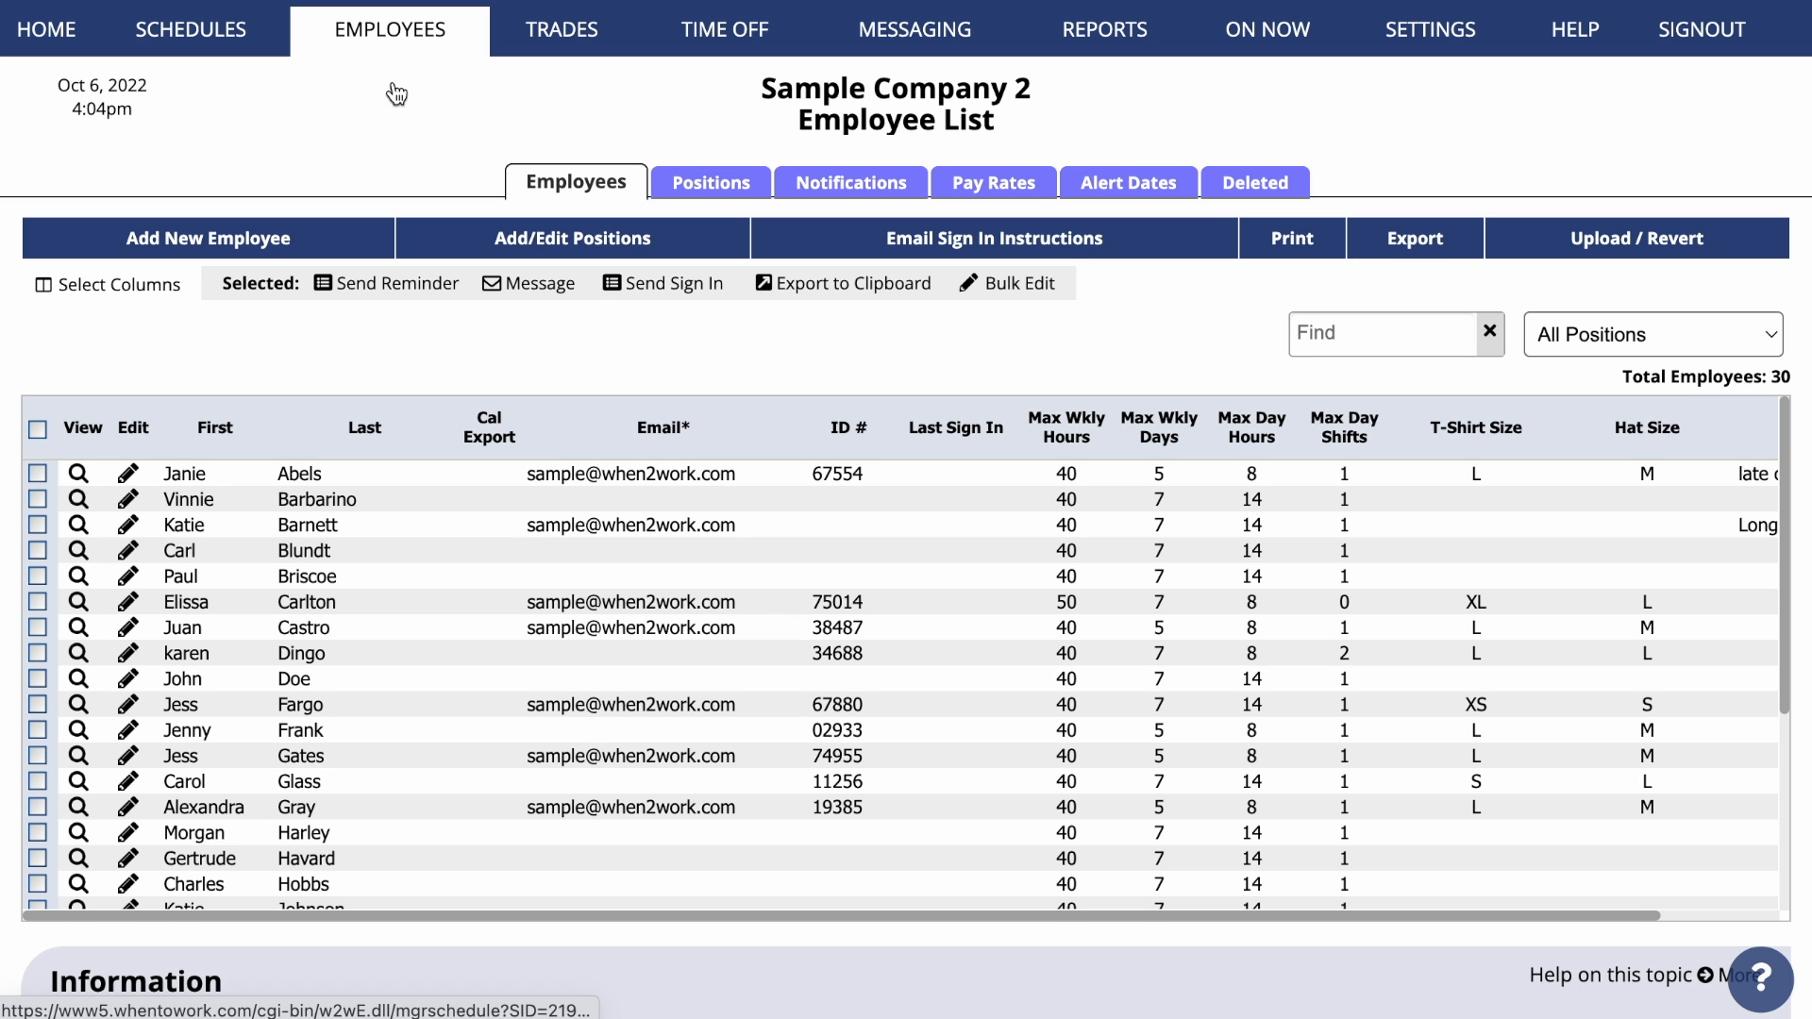